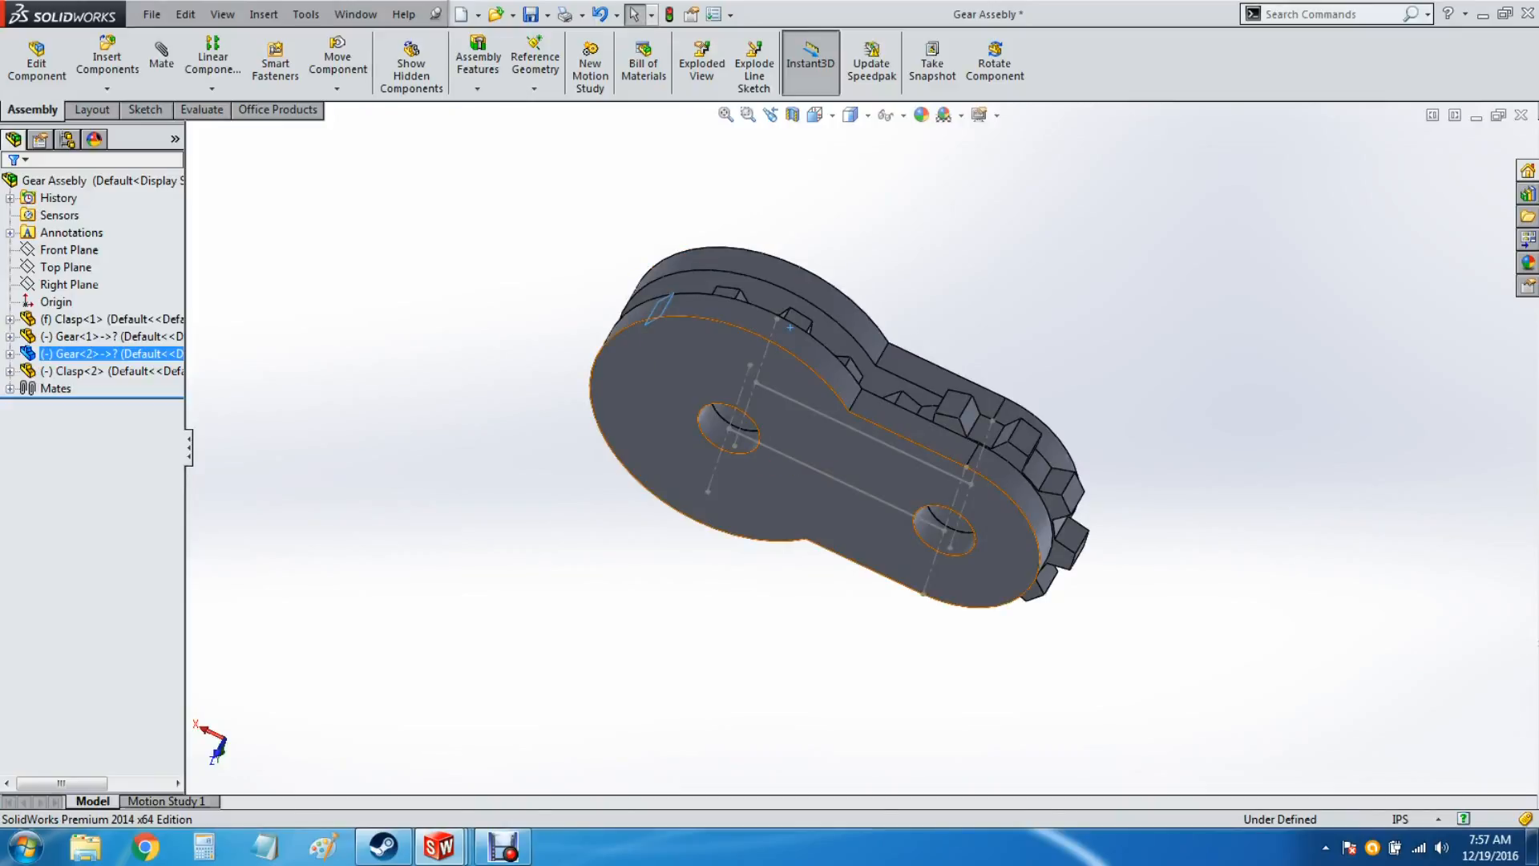
Step: Review the gear assembly from the front and look over the open Gear and Clasp parts
key("ctrl+1")
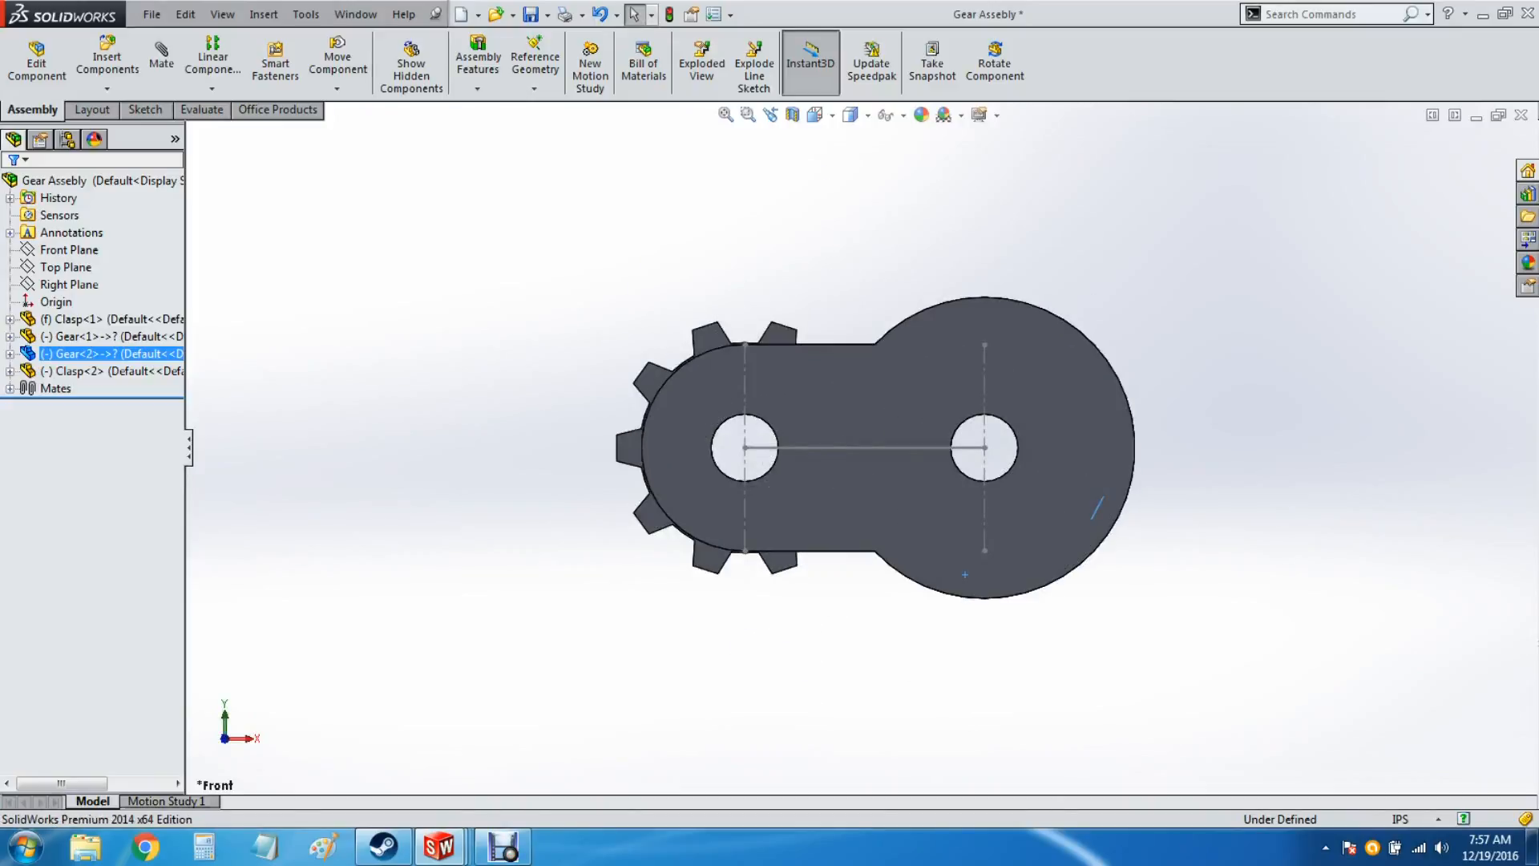
key("ctrl+Tab")
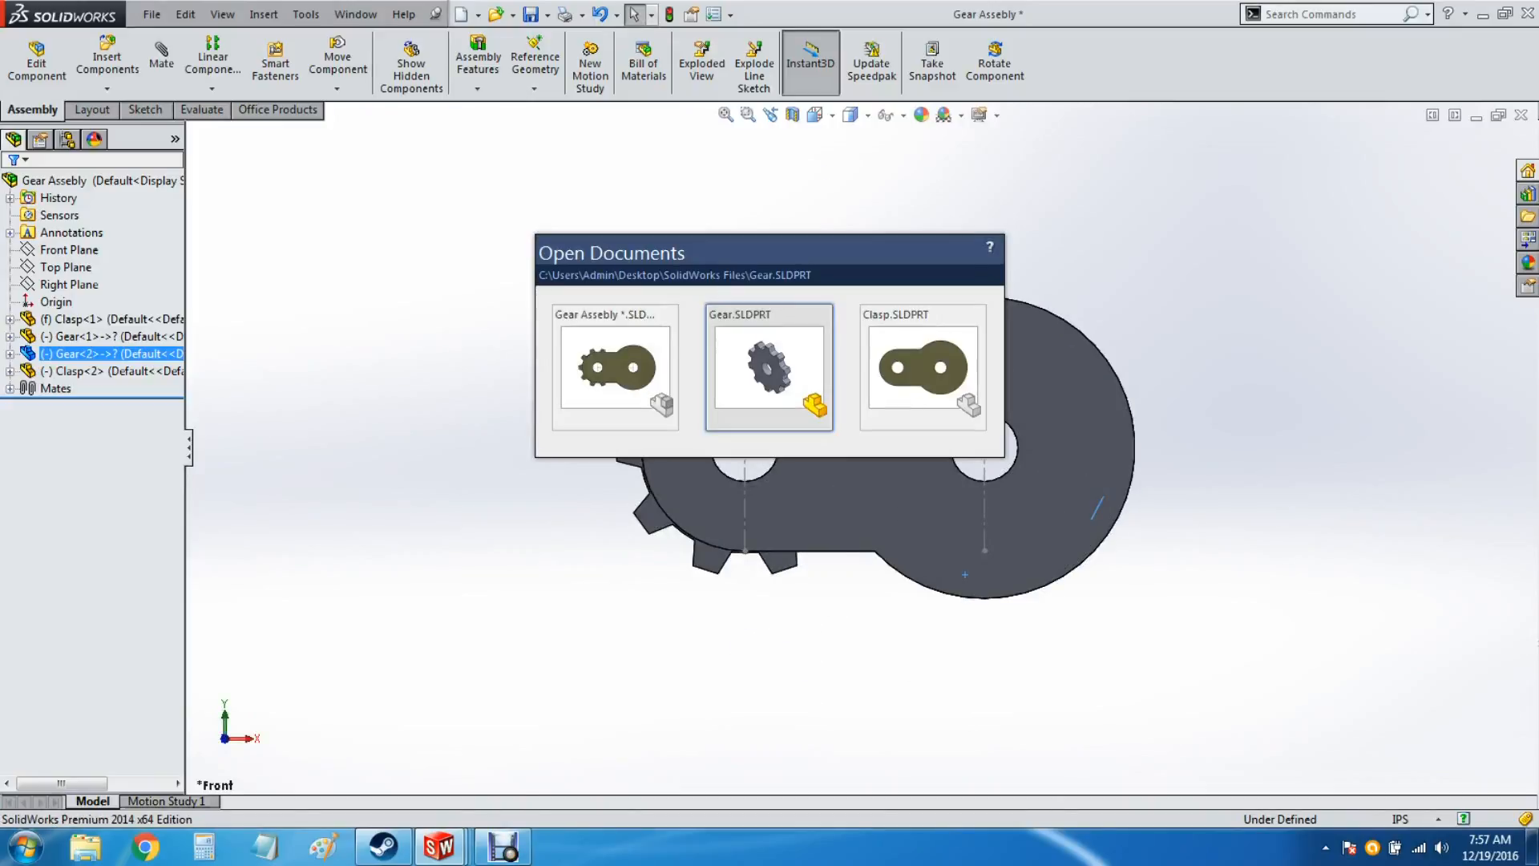
key("Left")
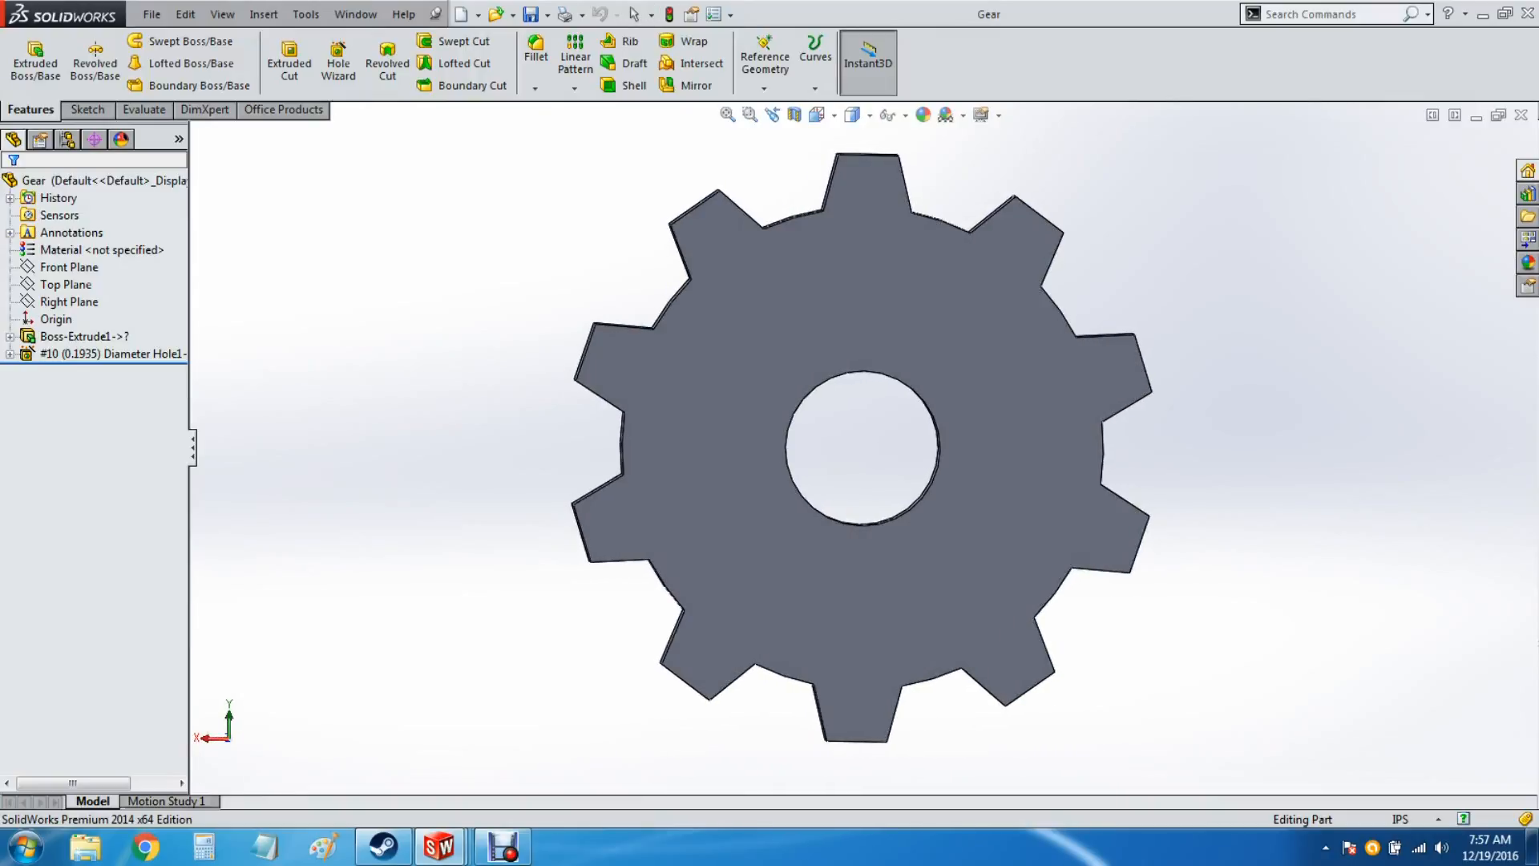
key("ctrl+Tab")
middle_click_drag(527, 504, 239, 508)
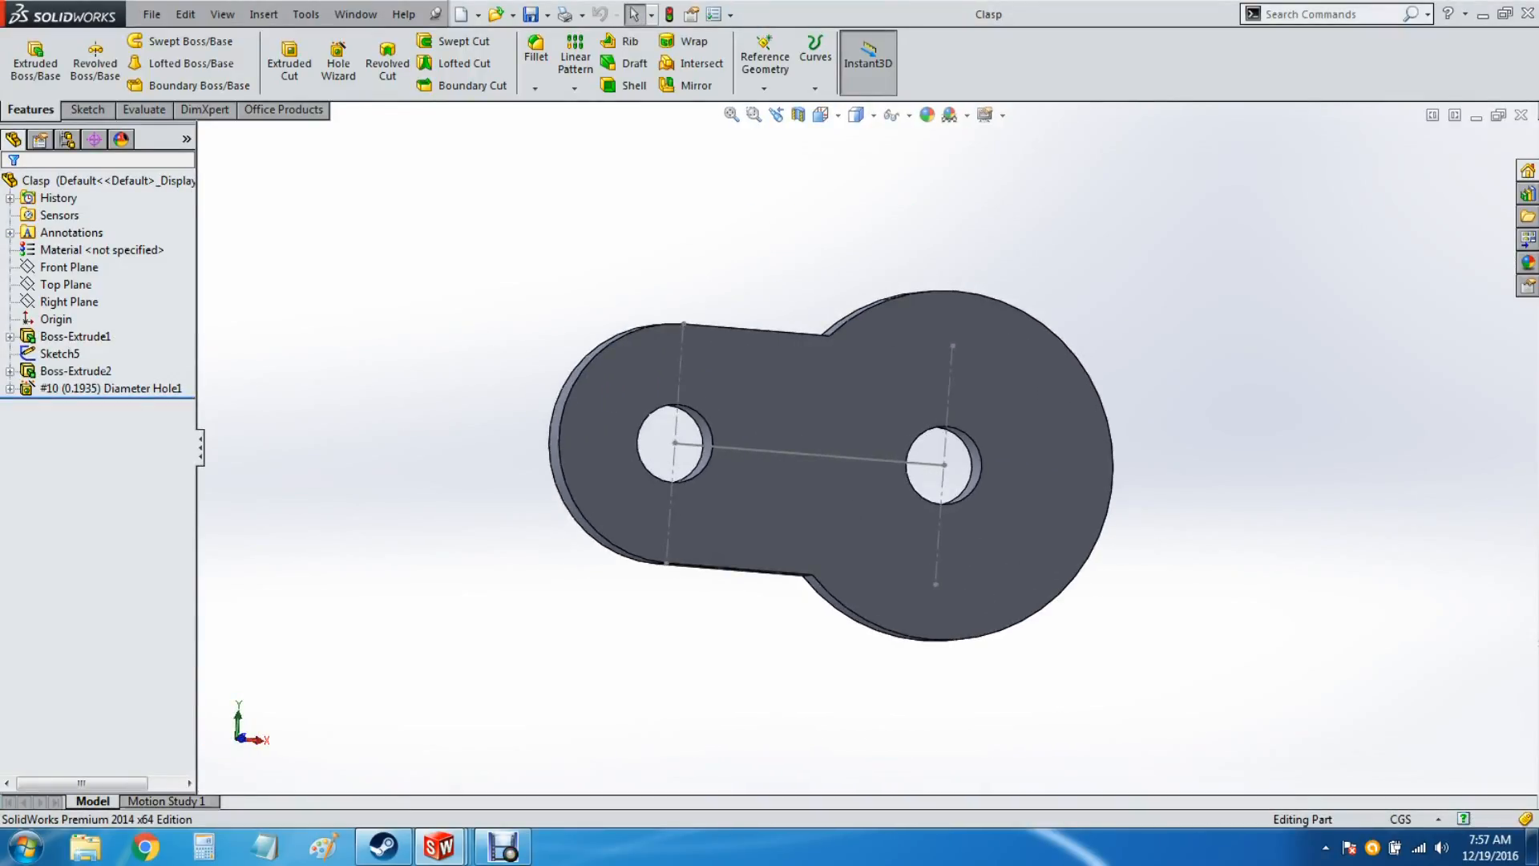
key("ctrl+Tab")
key("Tab")
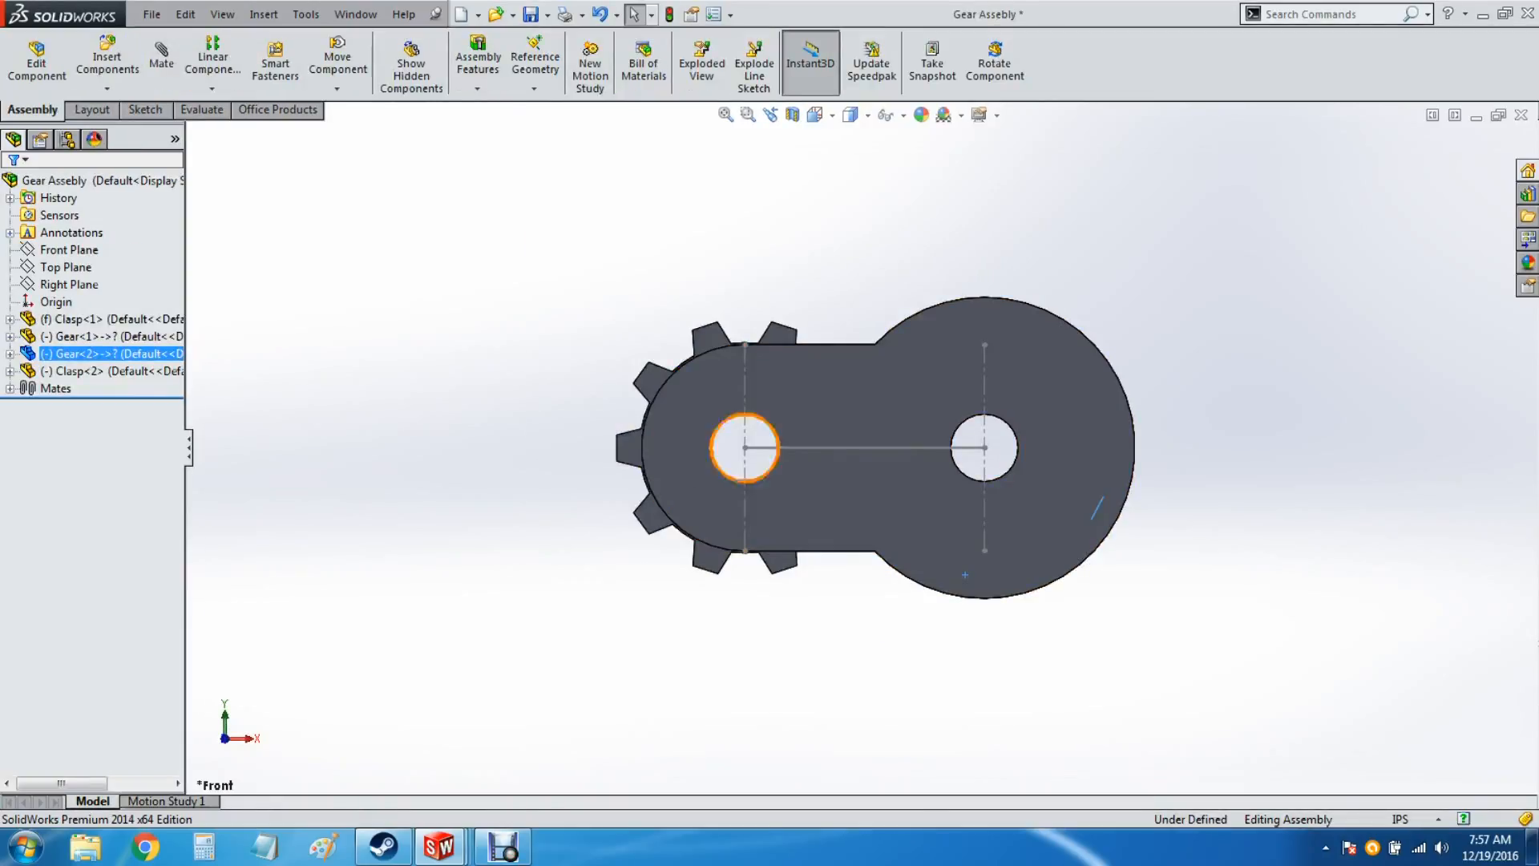
Step: Create a drawing from the gear assembly using the Metric Drawing template
left_click(151, 14)
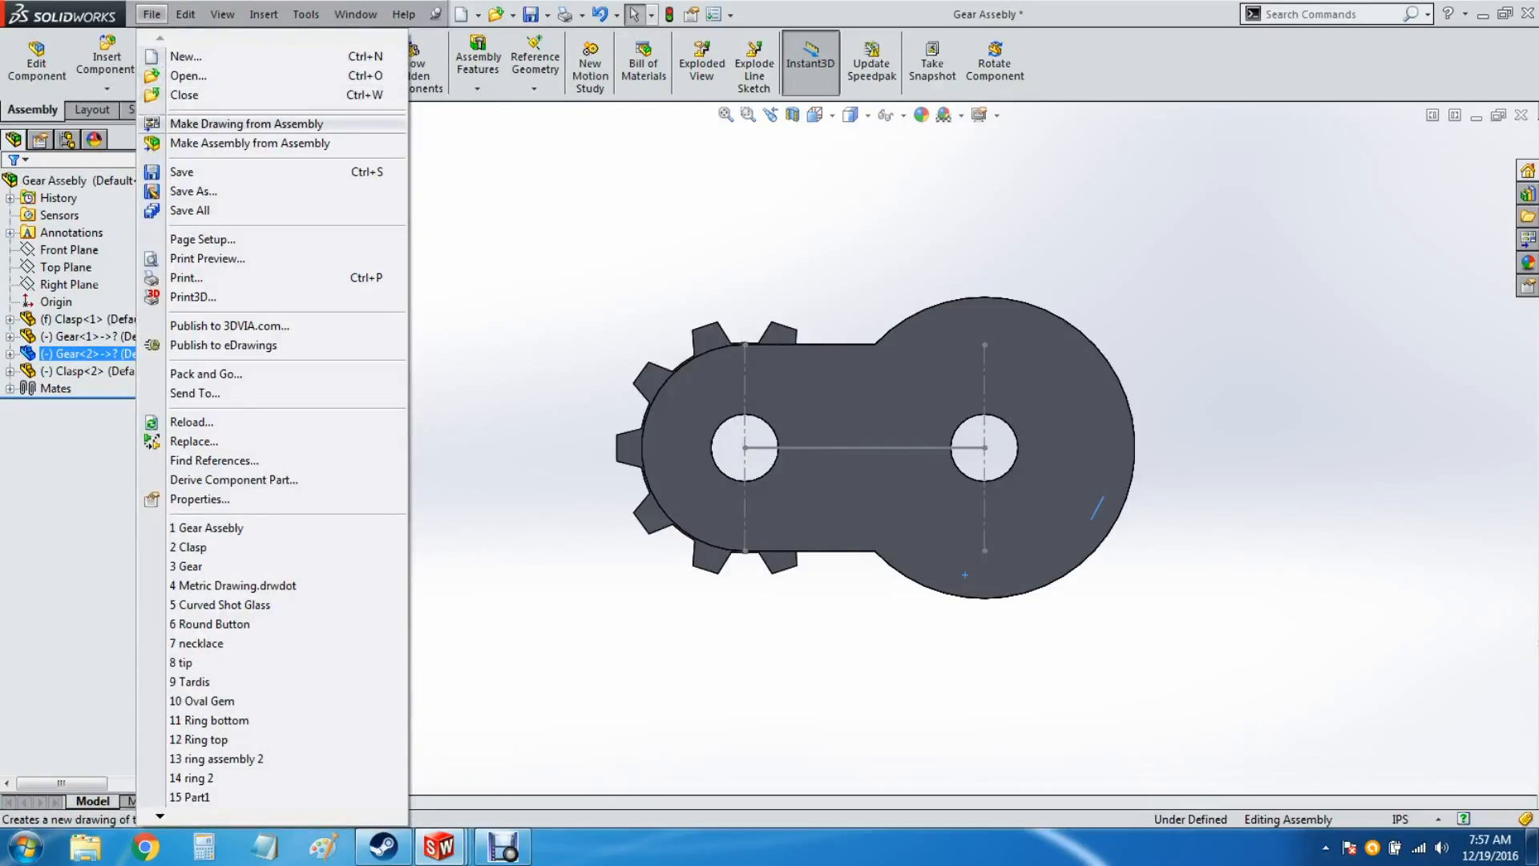
left_click(247, 123)
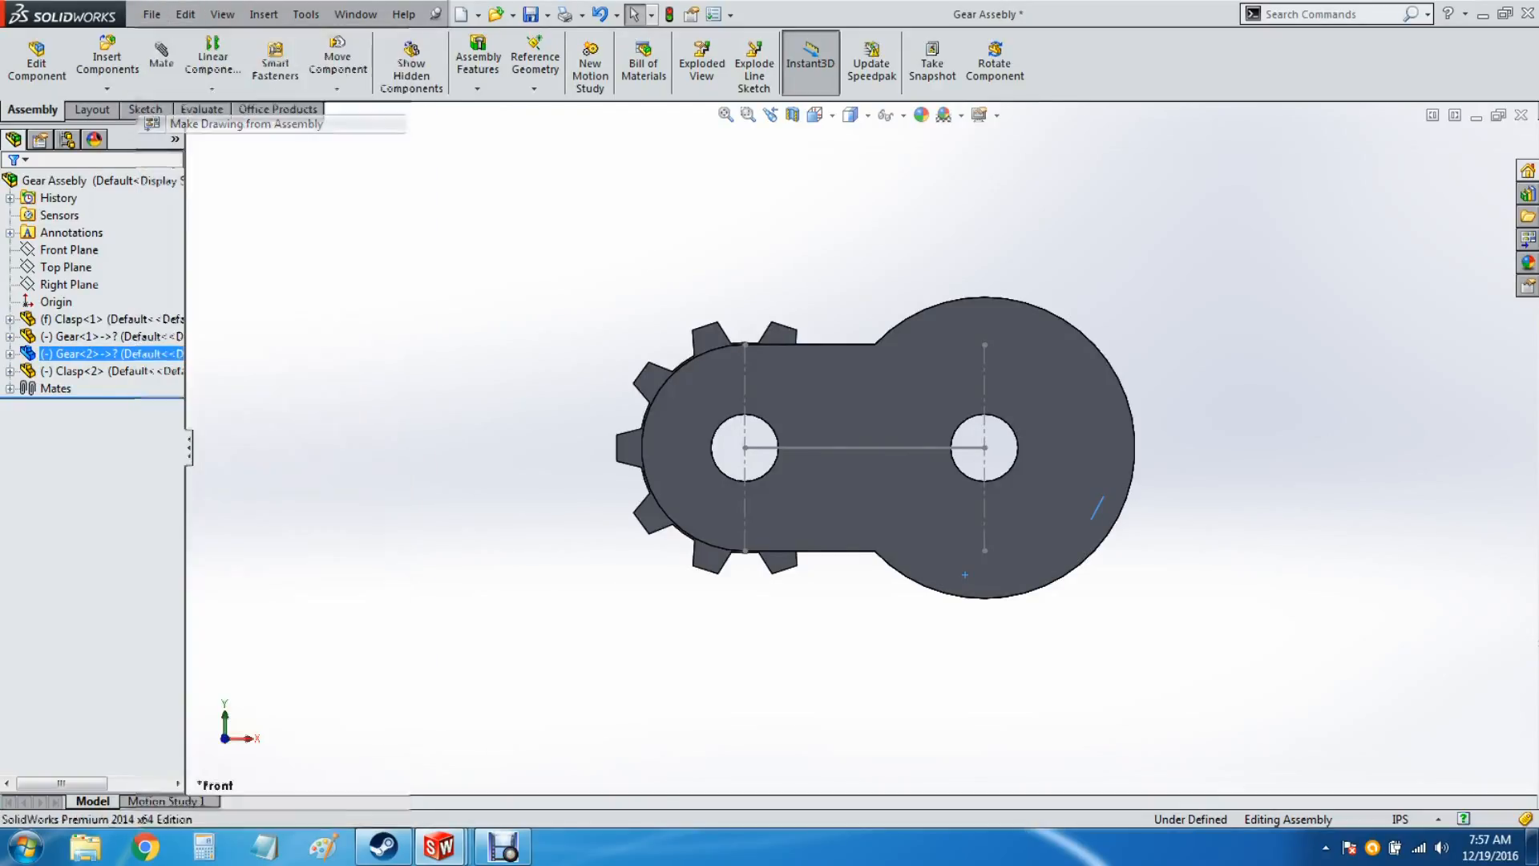
left_click(451, 361)
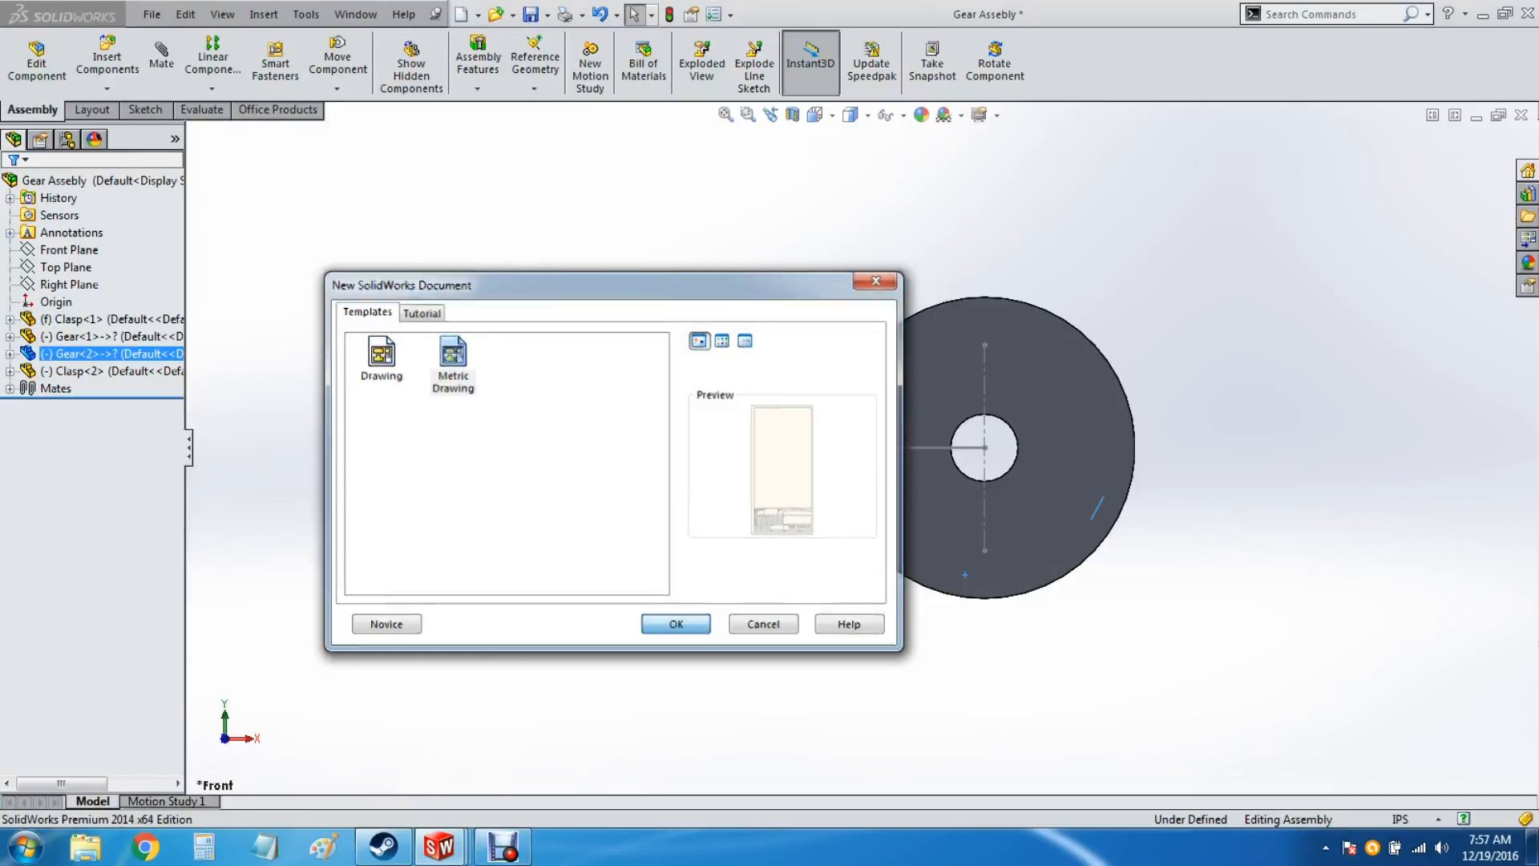
key("Return")
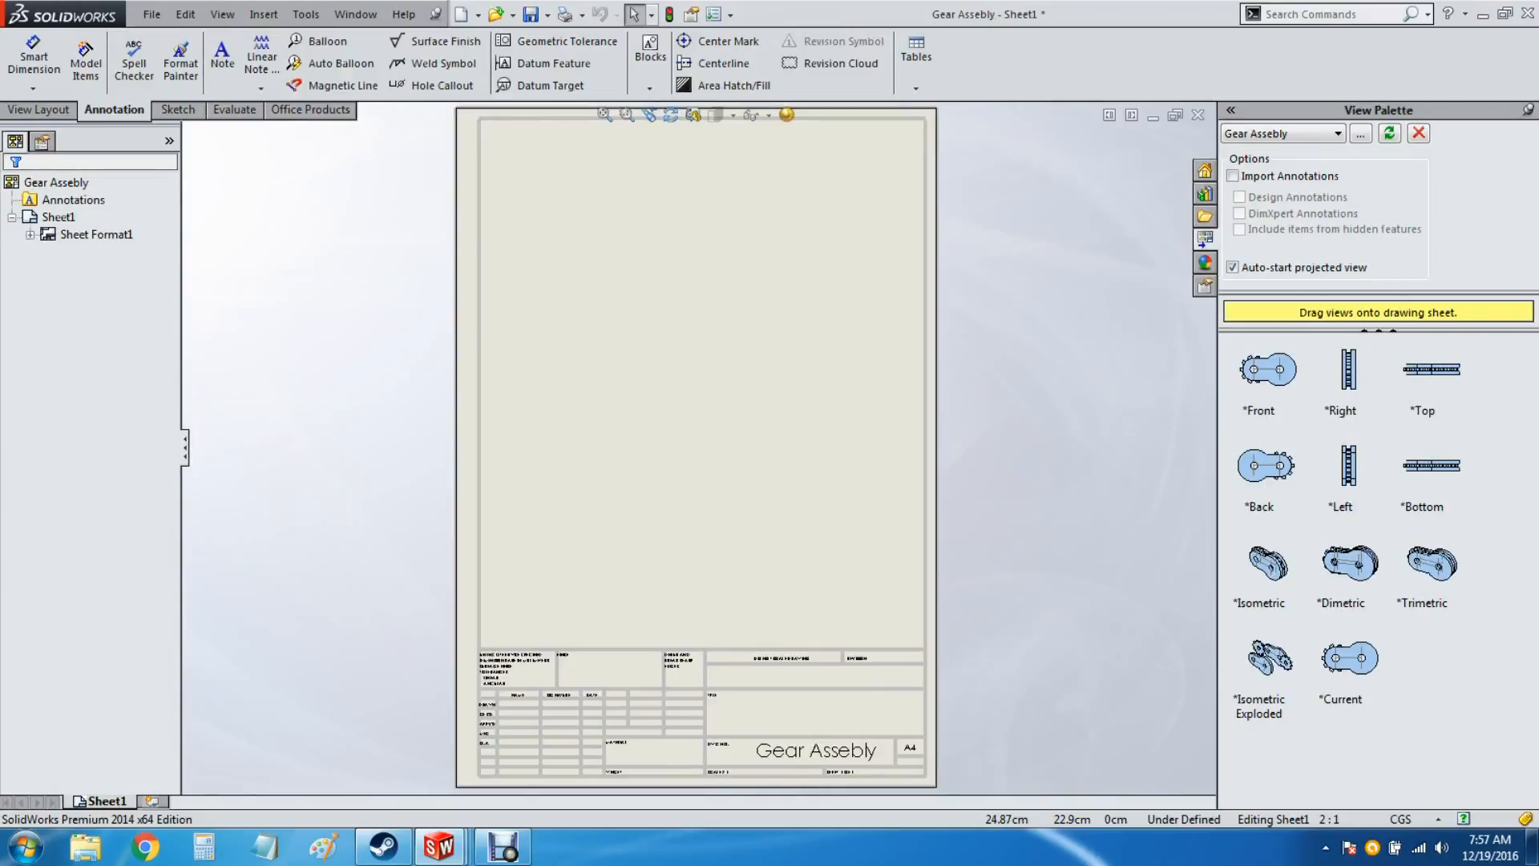
Step: Place the assembly's front view on the sheet with projected top, right, left and isometric views
left_click_drag(1266, 369, 589, 406)
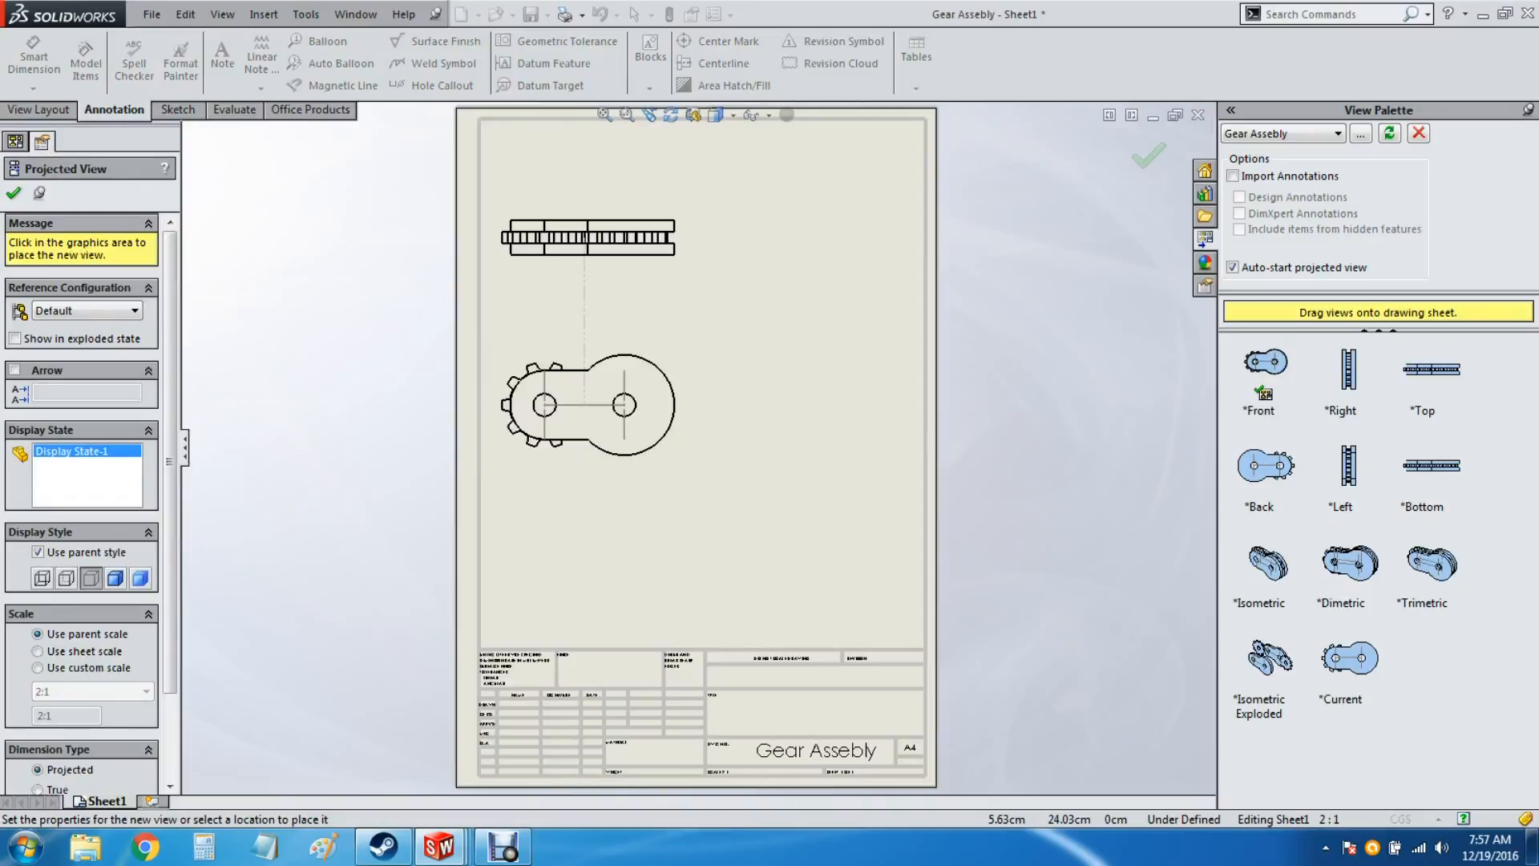
left_click(587, 237)
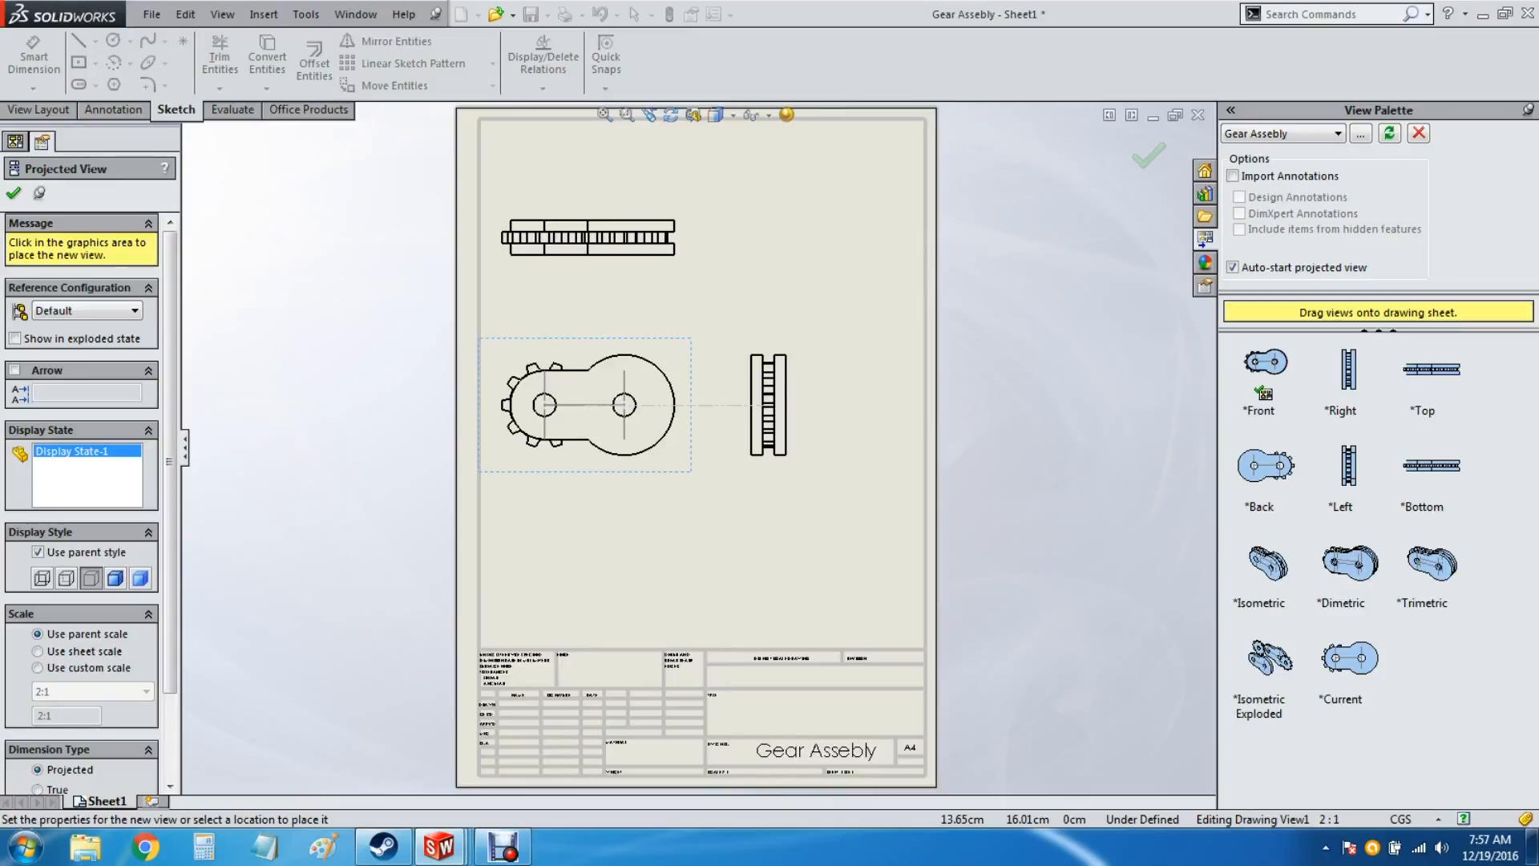
left_click(775, 405)
left_click(351, 405)
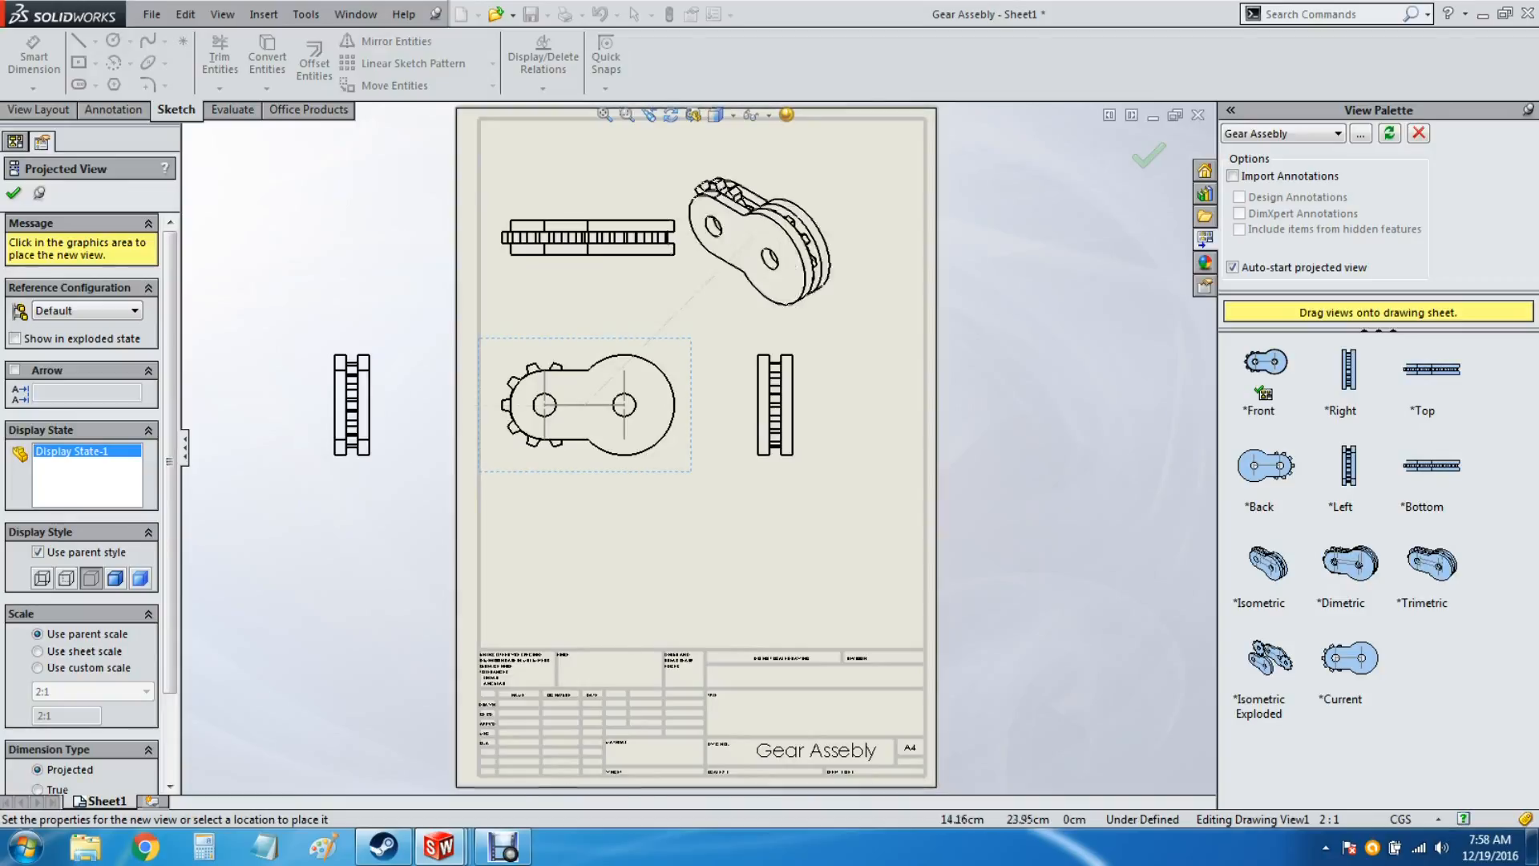
left_click(790, 210)
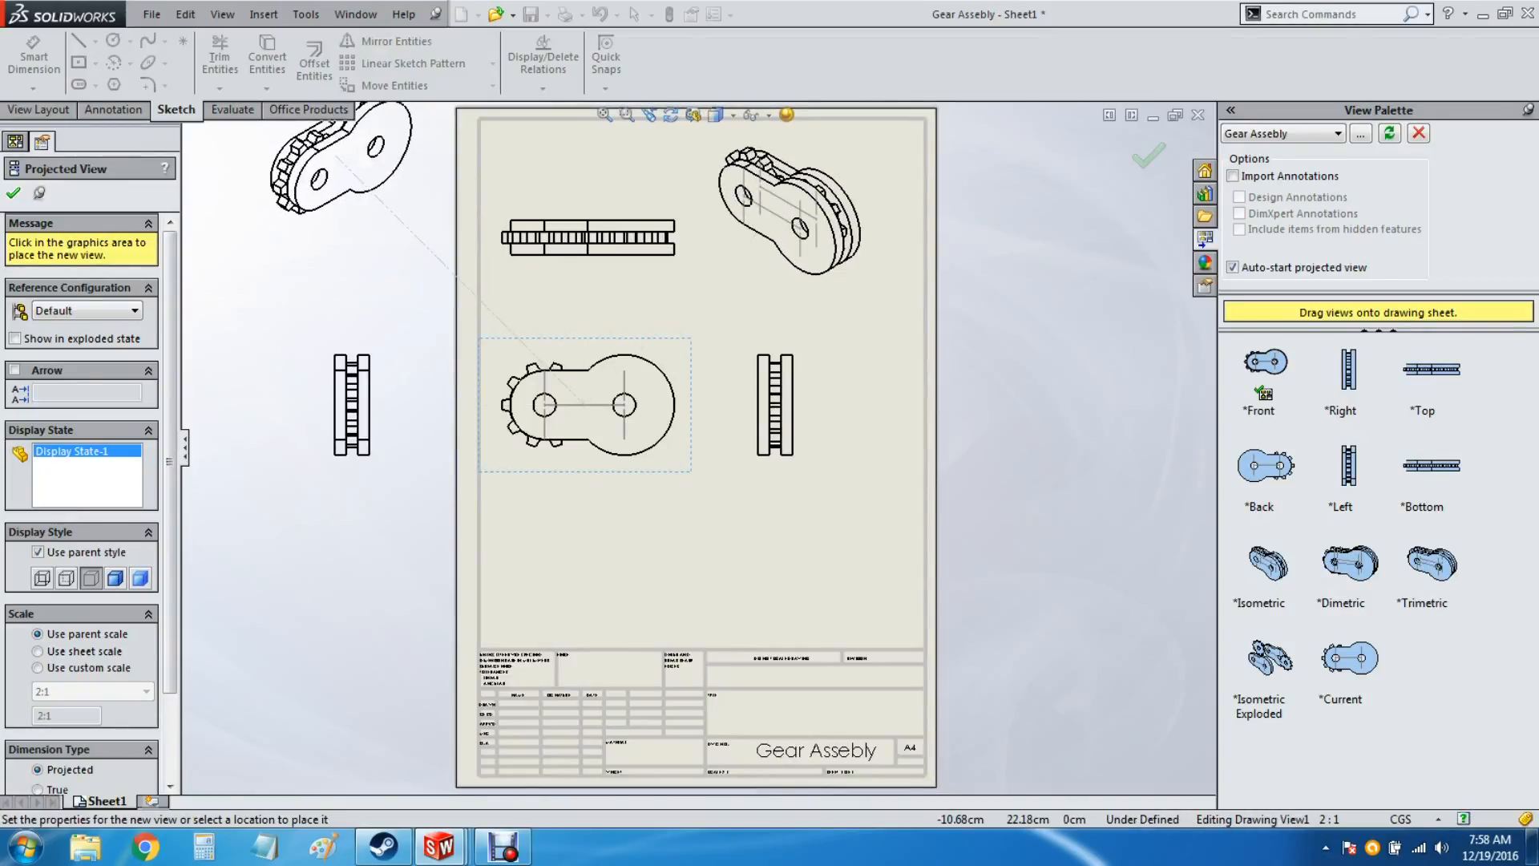
key("Escape")
Step: Rearrange the views so the front view sits just above the title block with both side views beside it and the top view above
mouse_move(691, 469)
left_mouse_down()
mouse_move(715, 504)
mouse_move(715, 603)
left_mouse_up()
left_click_drag(781, 561, 863, 562)
left_click_drag(716, 528, 823, 529)
mouse_move(351, 540)
left_mouse_down()
mouse_move(543, 540)
mouse_move(526, 539)
mouse_move(601, 562)
mouse_move(566, 566)
left_mouse_up()
left_click_drag(674, 237, 673, 359)
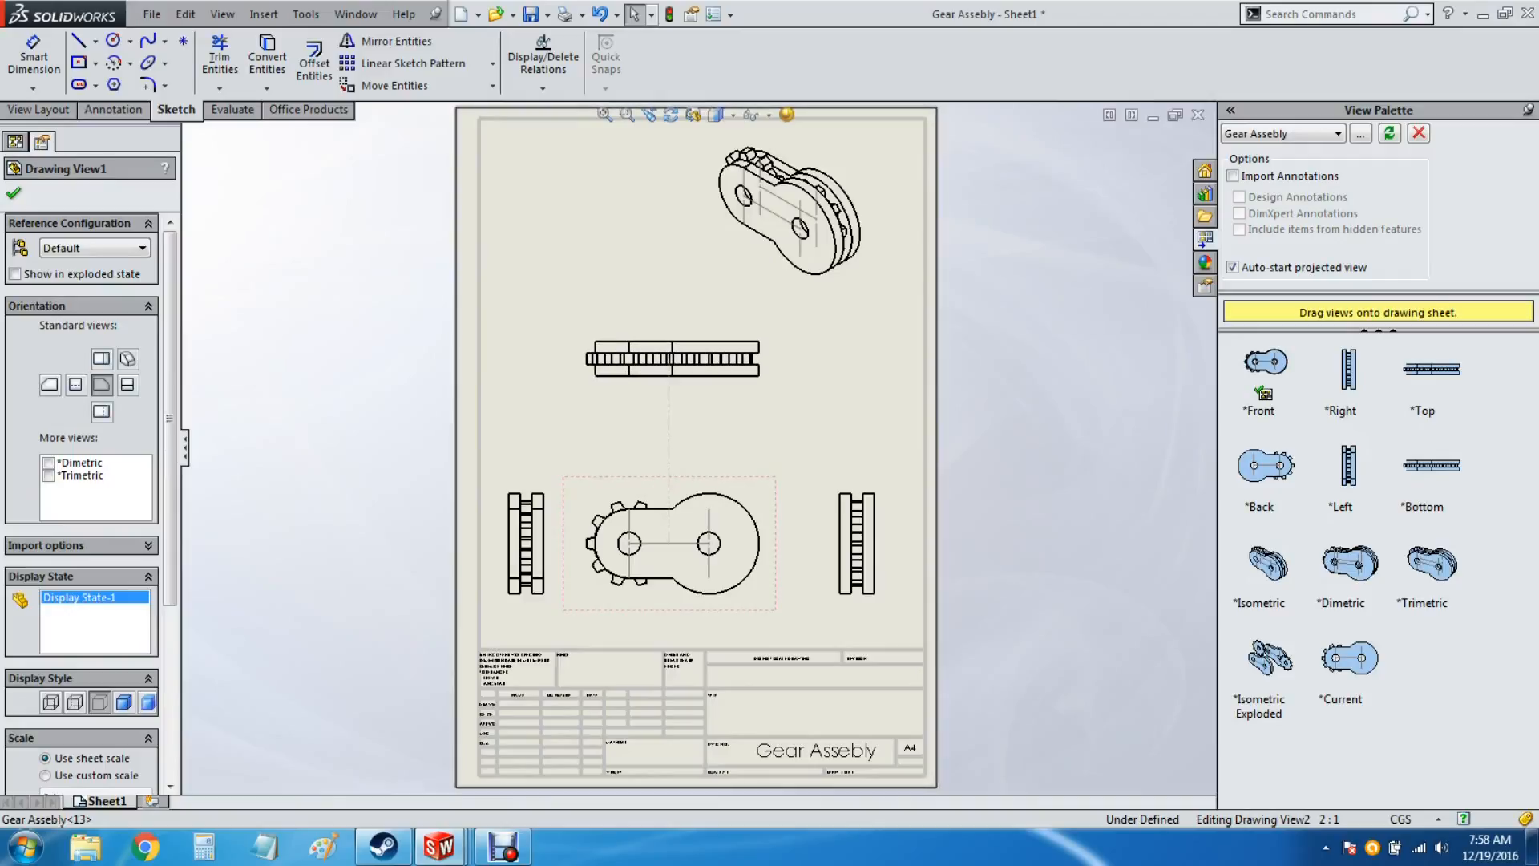
Step: Try placing the isometric exploded view above the top view, beside the isometric view
mouse_move(1268, 657)
left_mouse_down()
mouse_move(612, 505)
mouse_move(605, 201)
left_mouse_up()
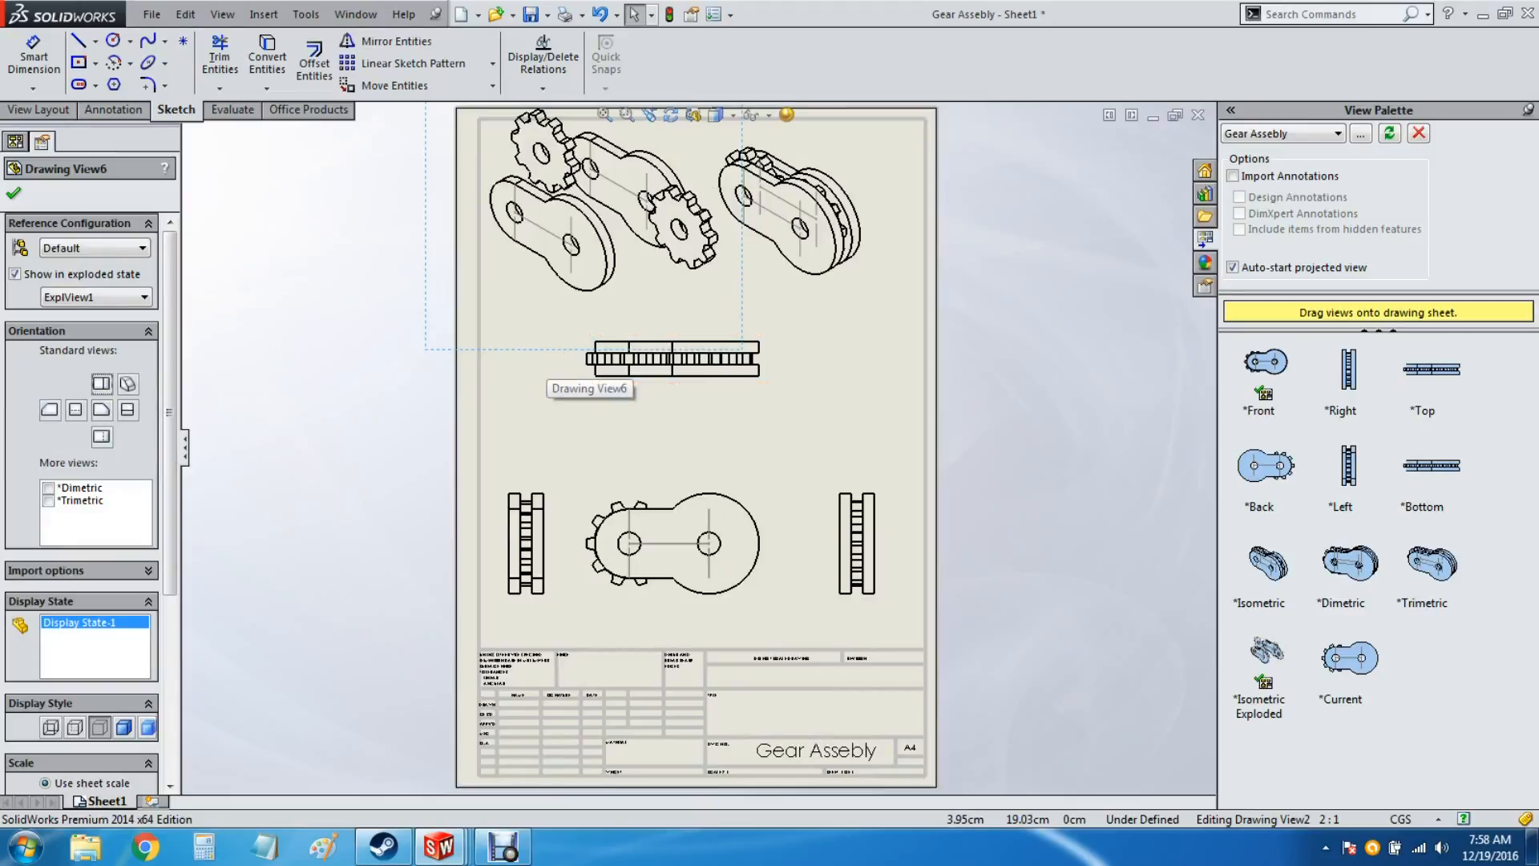
left_click_drag(547, 350, 550, 351)
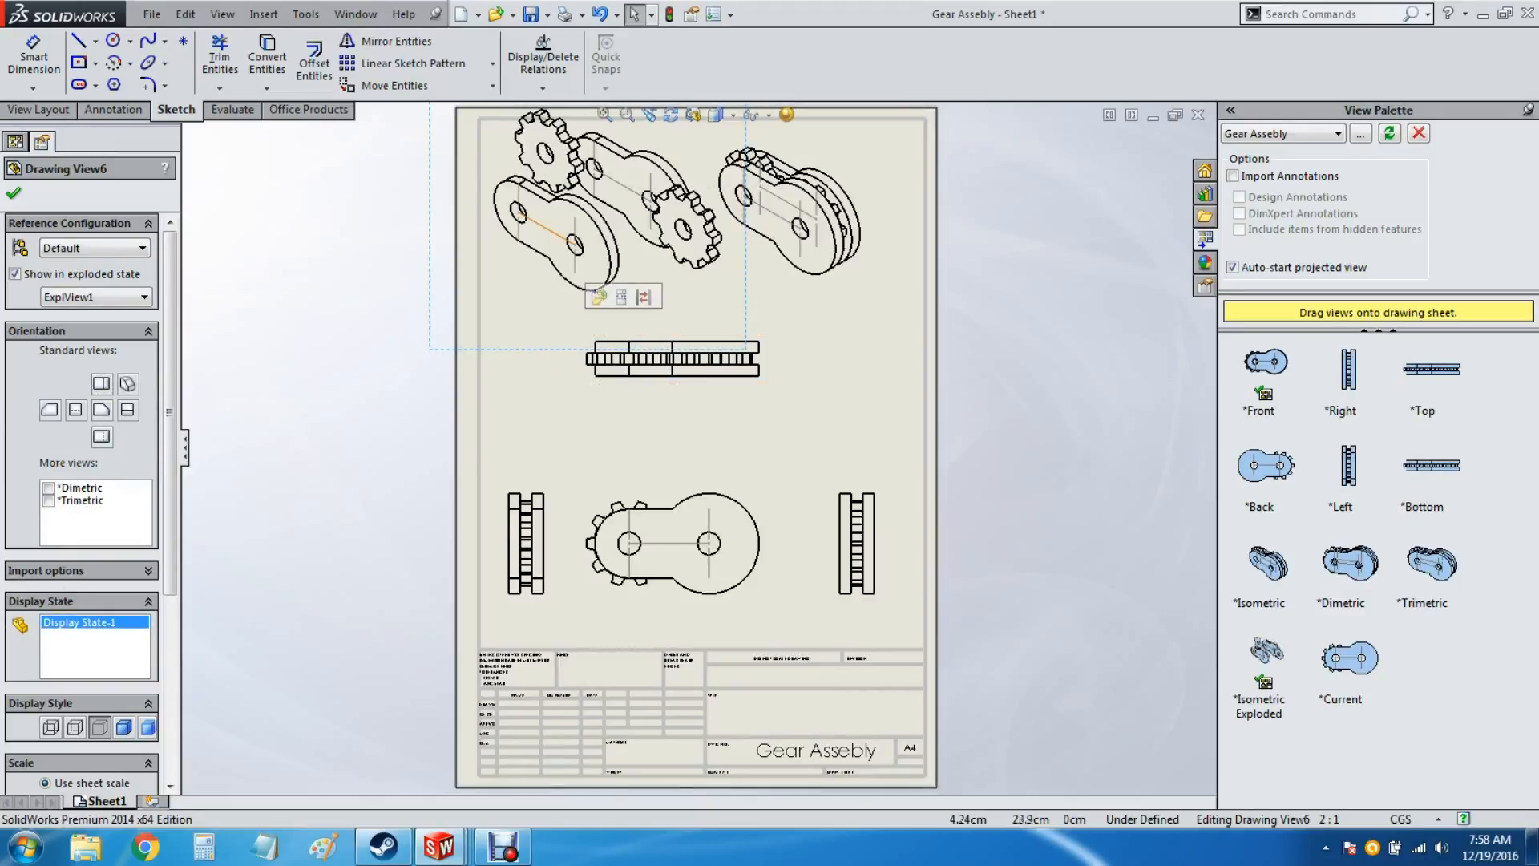
left_click_drag(553, 365, 567, 364)
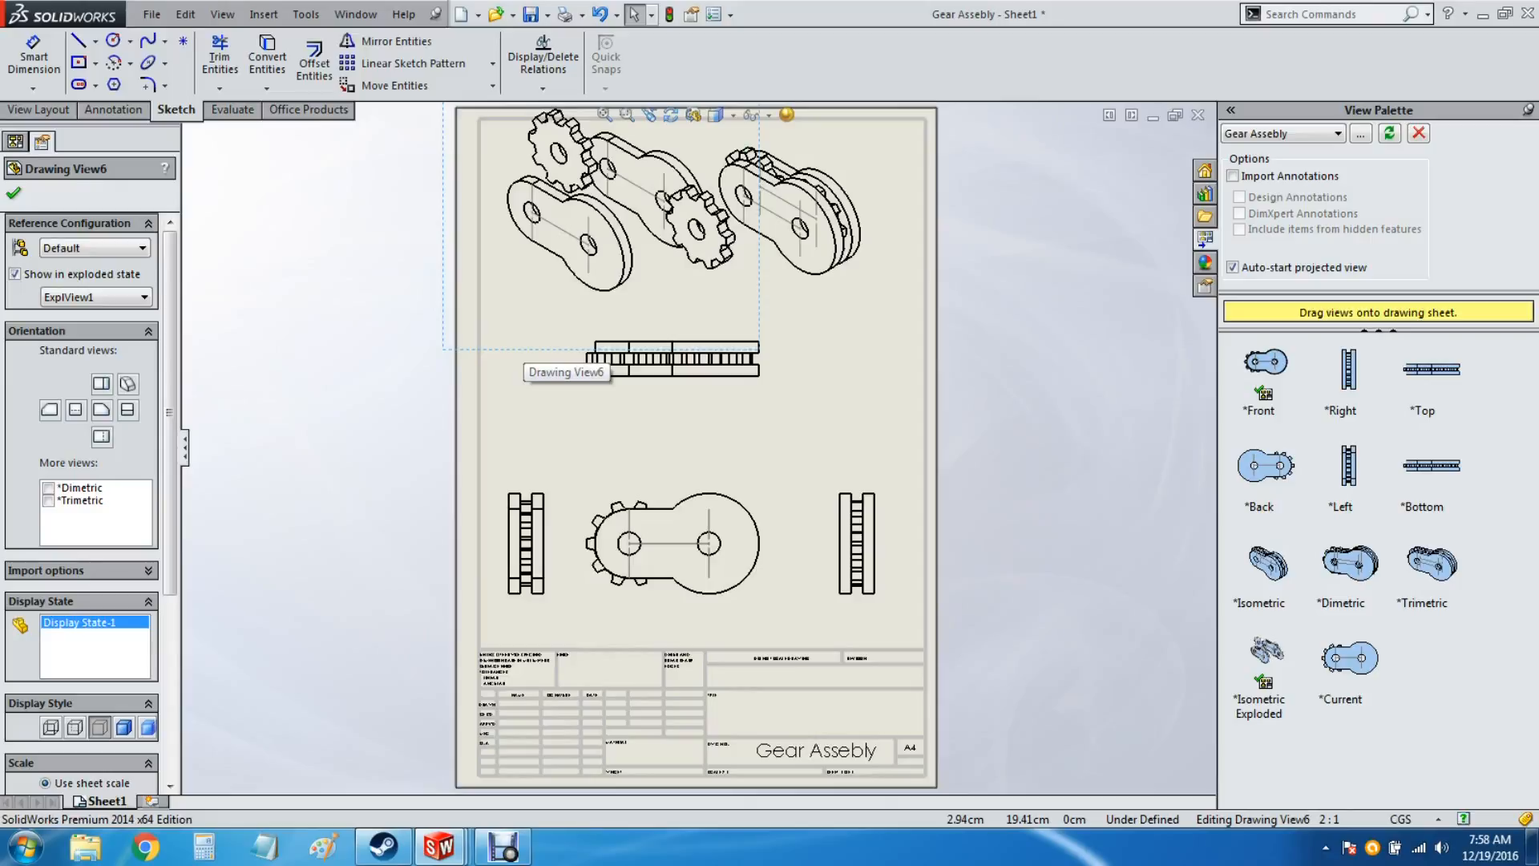
Step: Delete the isometric exploded view from the sheet
right_click(522, 353)
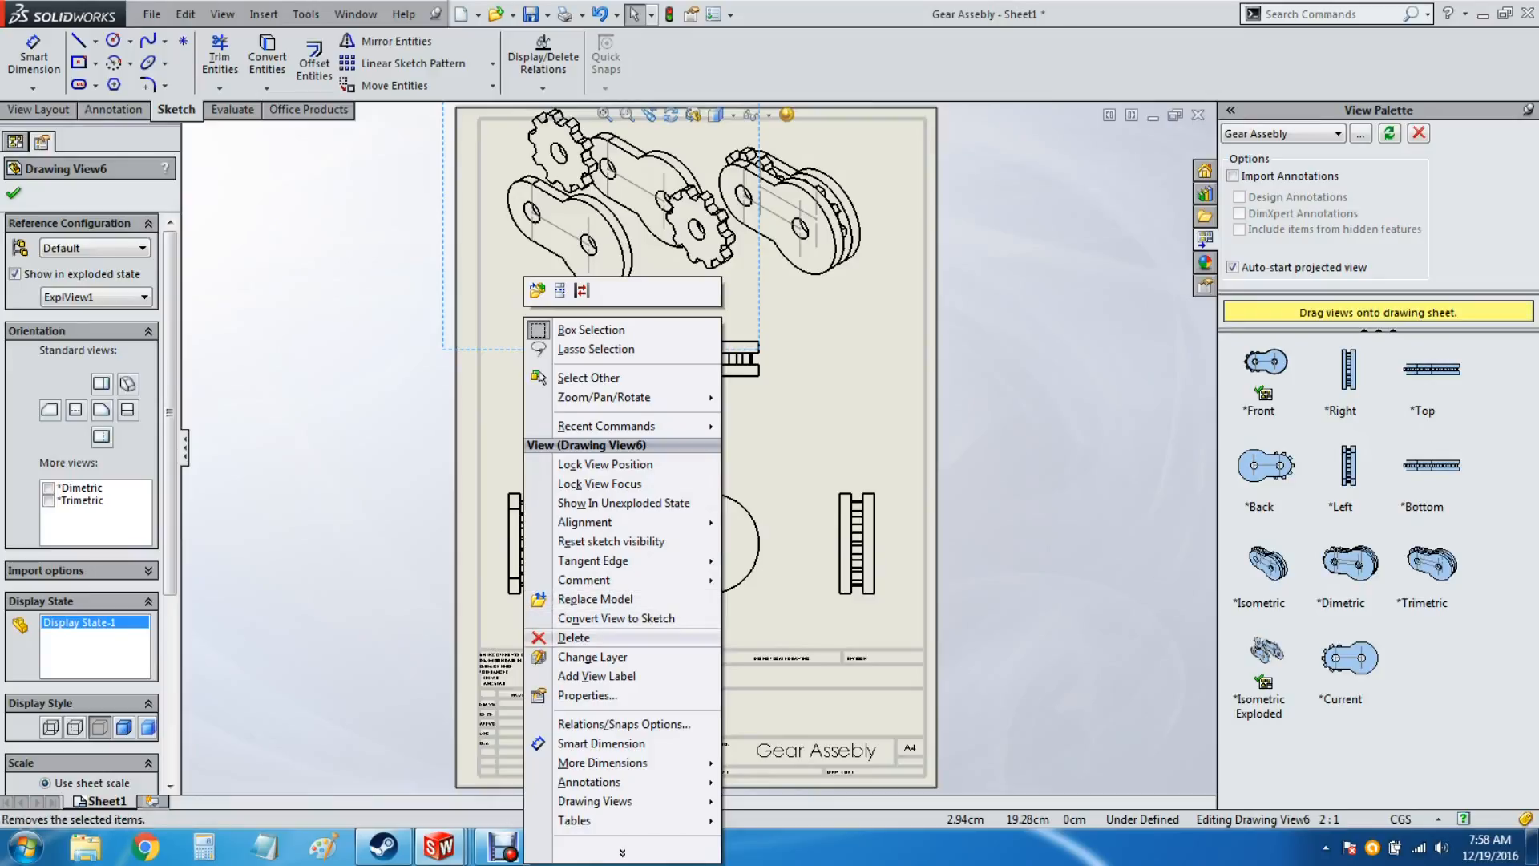
left_click(573, 638)
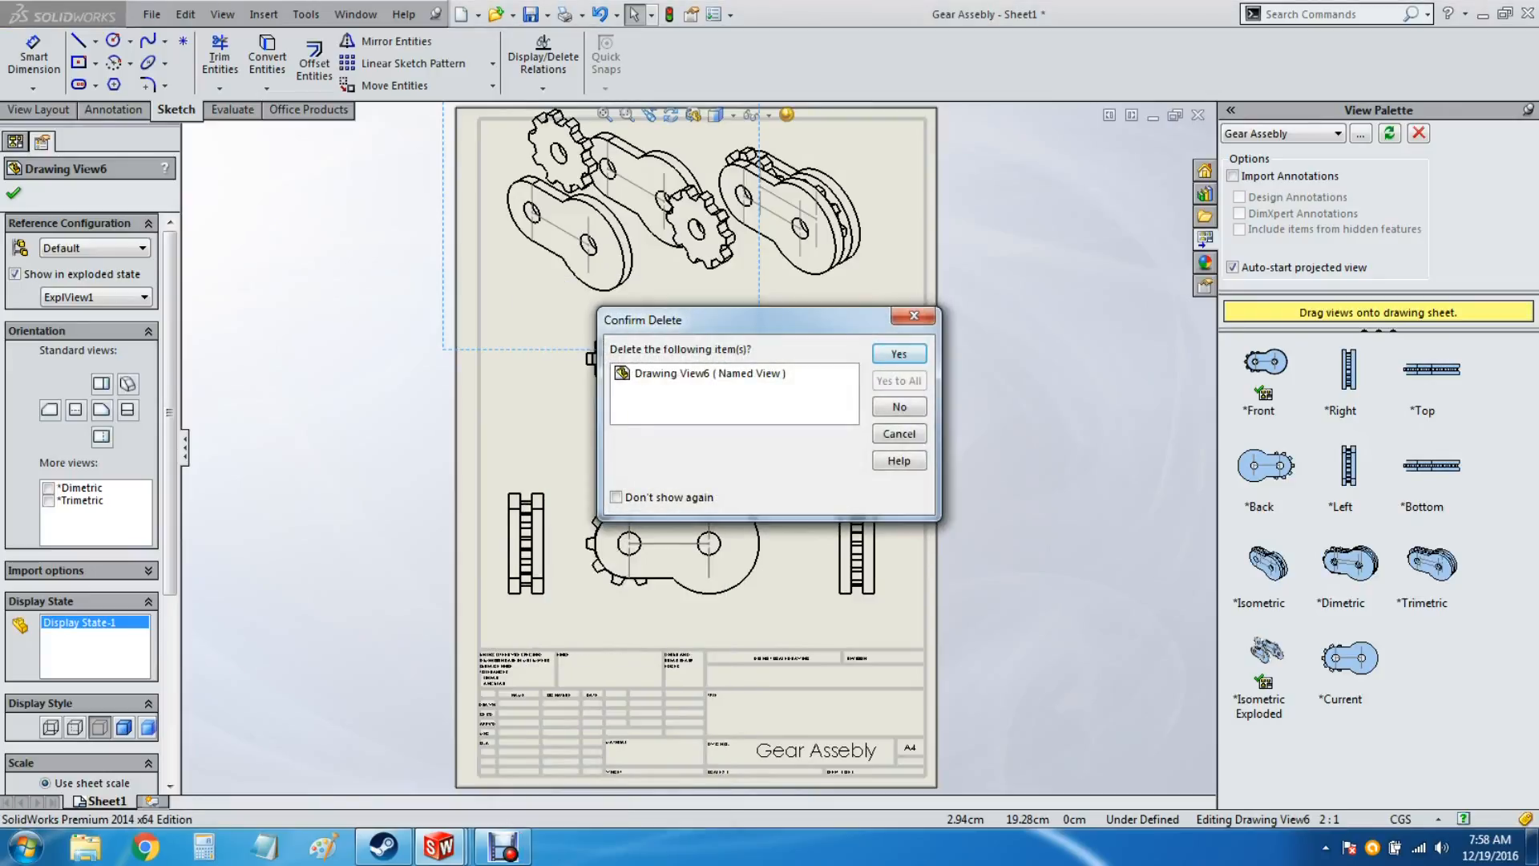
left_click(899, 354)
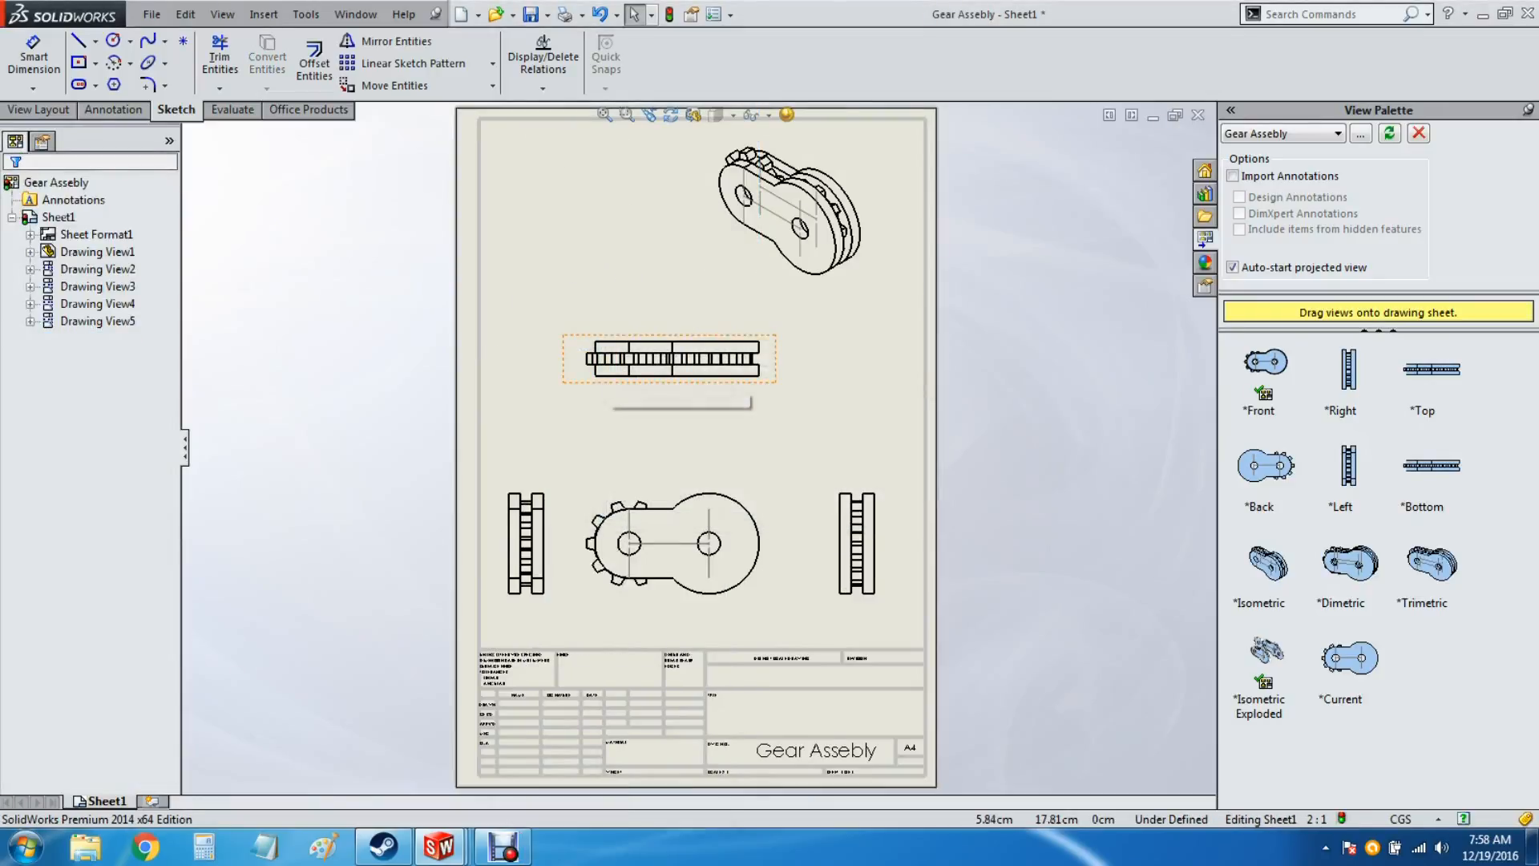
Step: Move the top view down, closer to the front view
left_click_drag(673, 358, 674, 406)
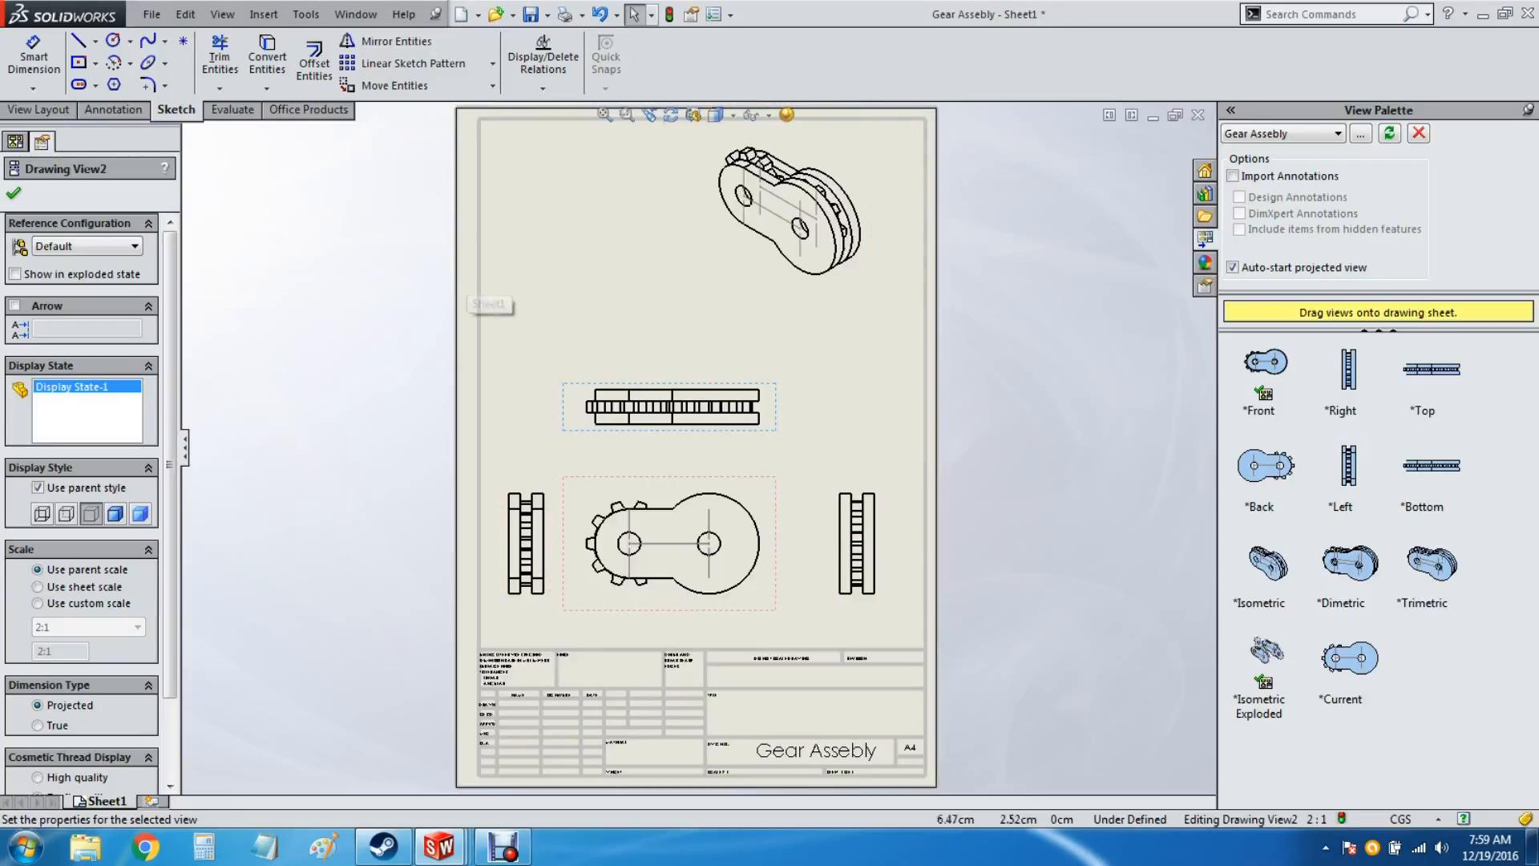
Step: Examine the title block's title, drawing number, scale, material, weight, tolerance and sign-off fields
scroll(793, 650, "down", 4)
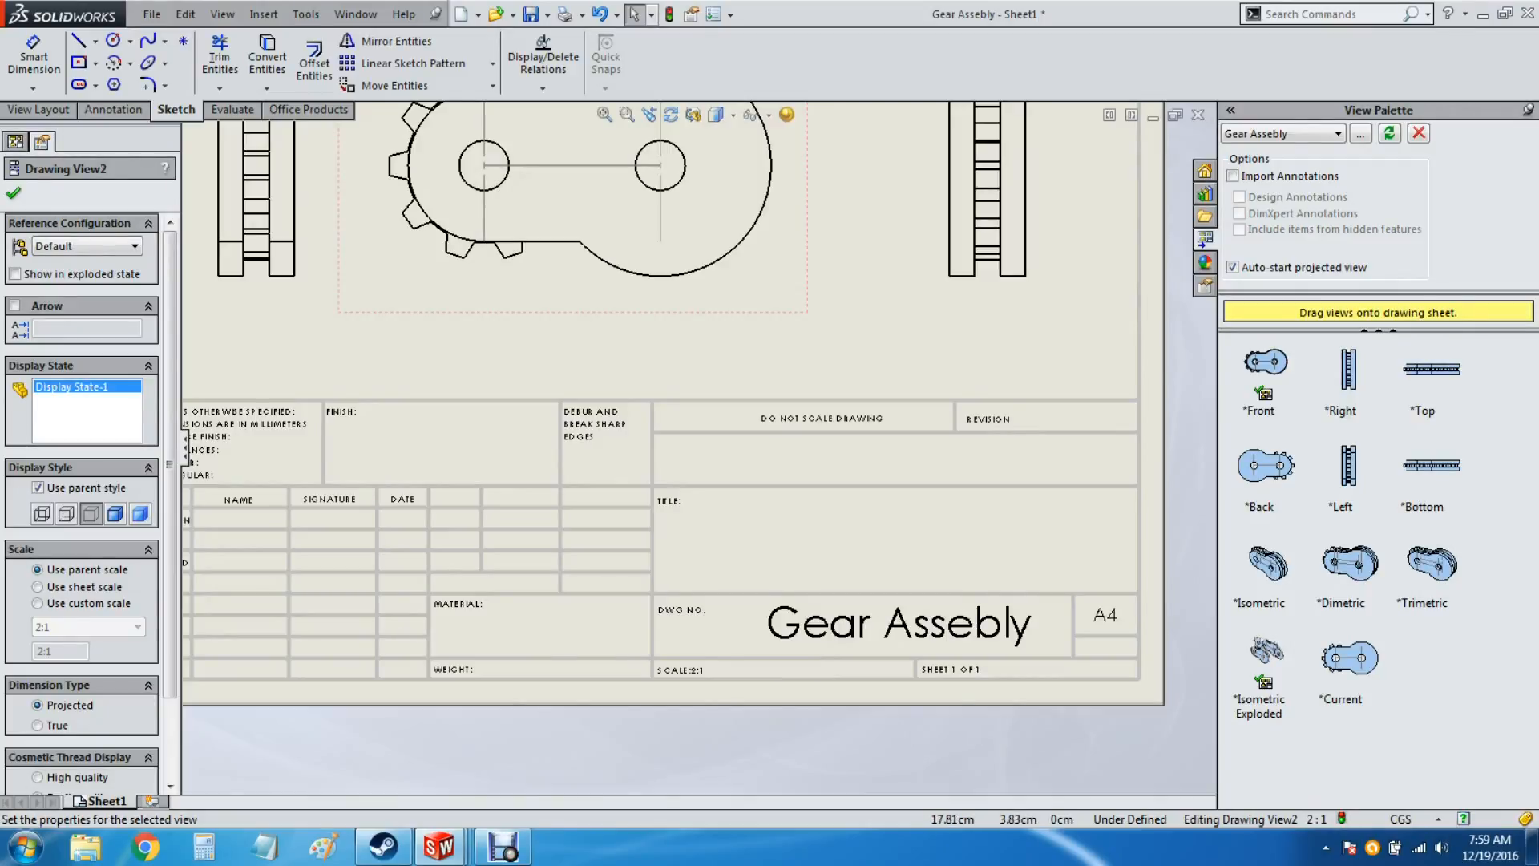
scroll(694, 770, "down", 3)
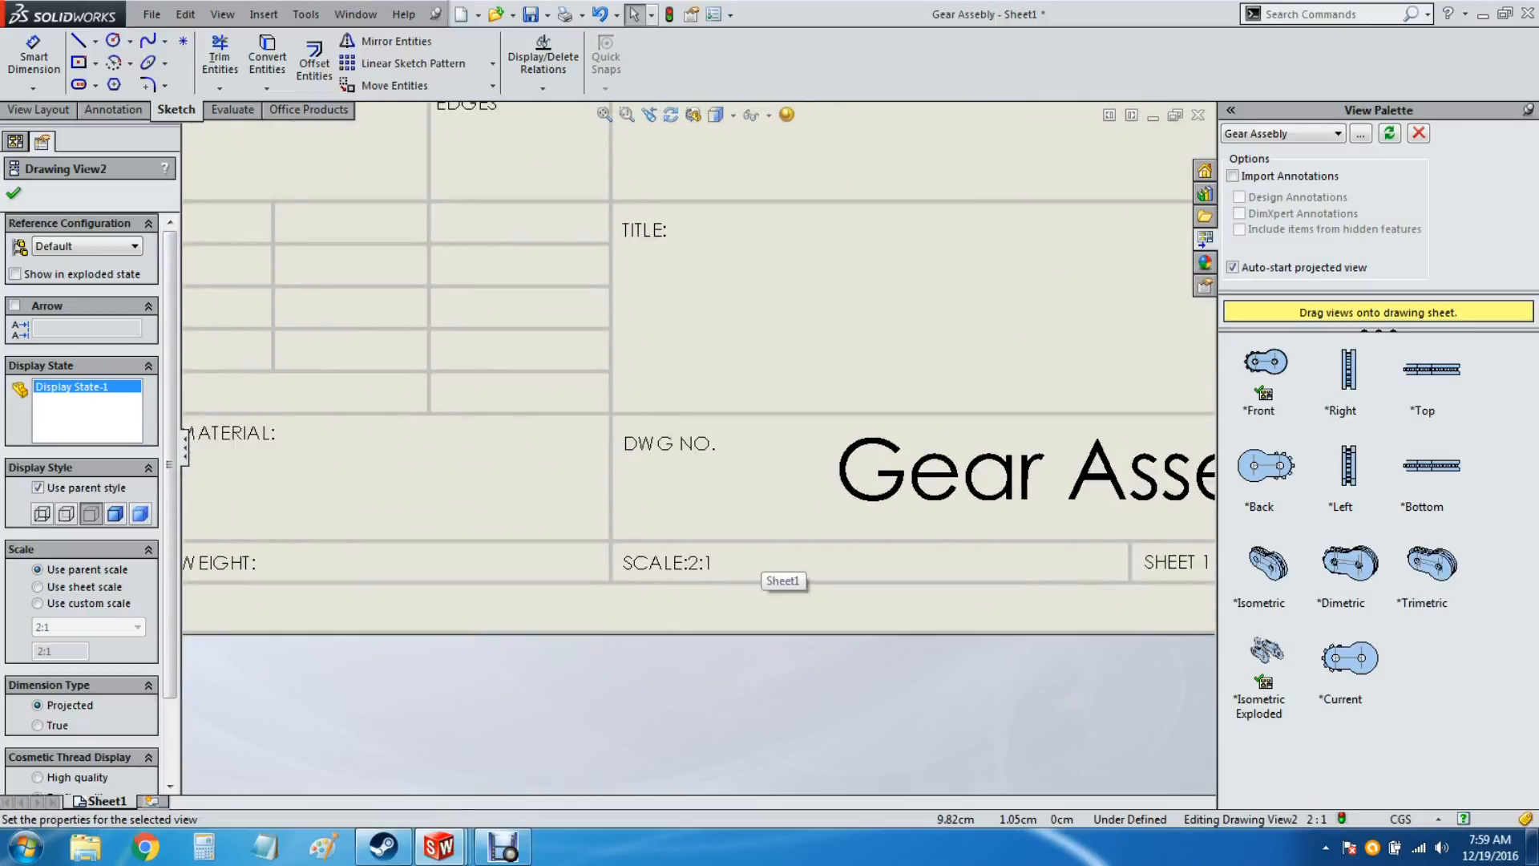
scroll(694, 452, "up", 3)
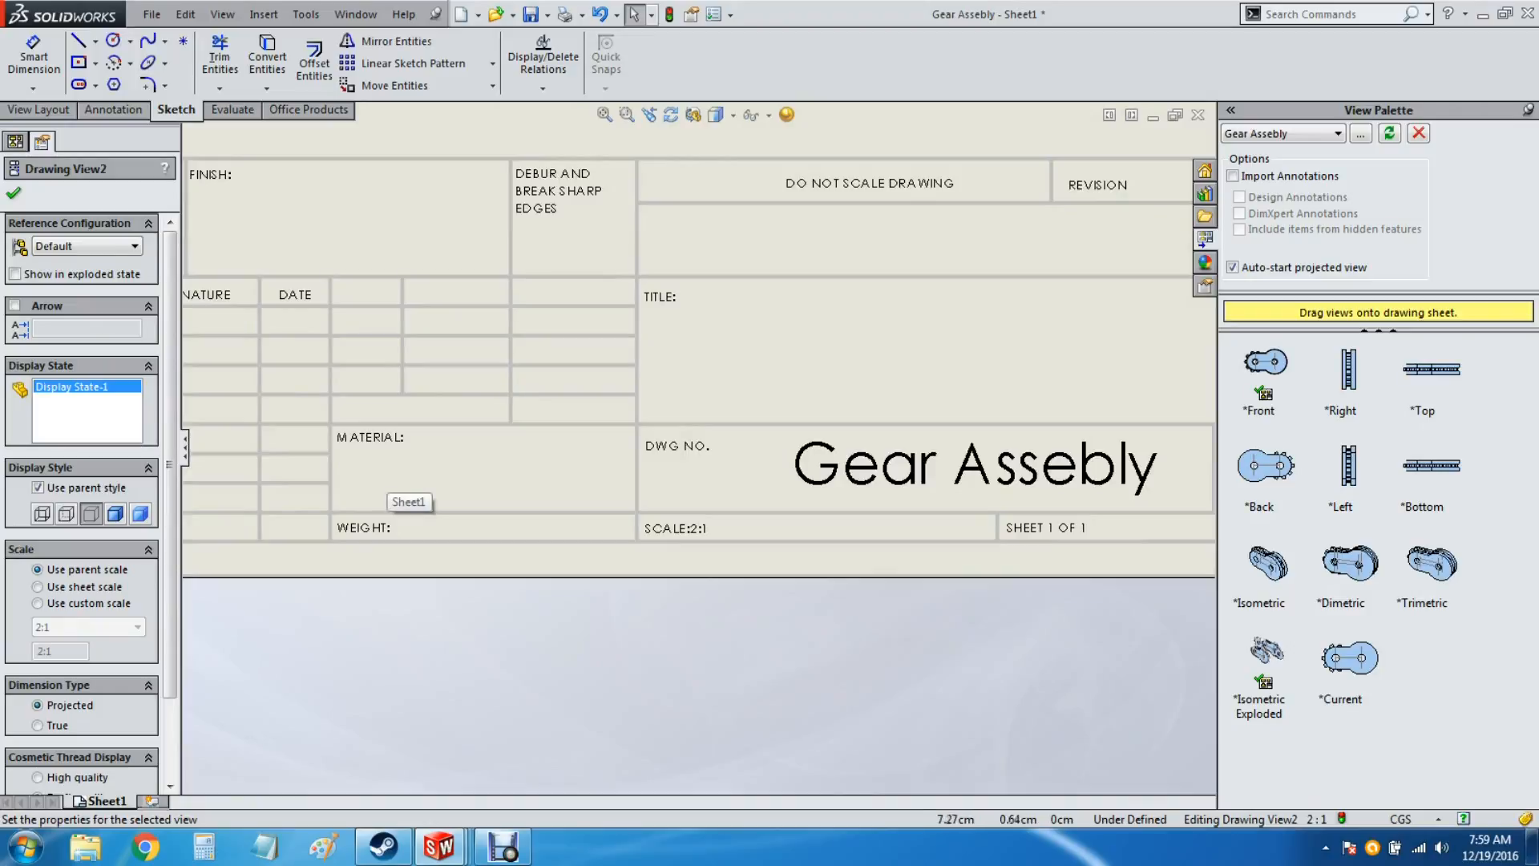
scroll(691, 449, "up", 2)
scroll(401, 493, "down", 4)
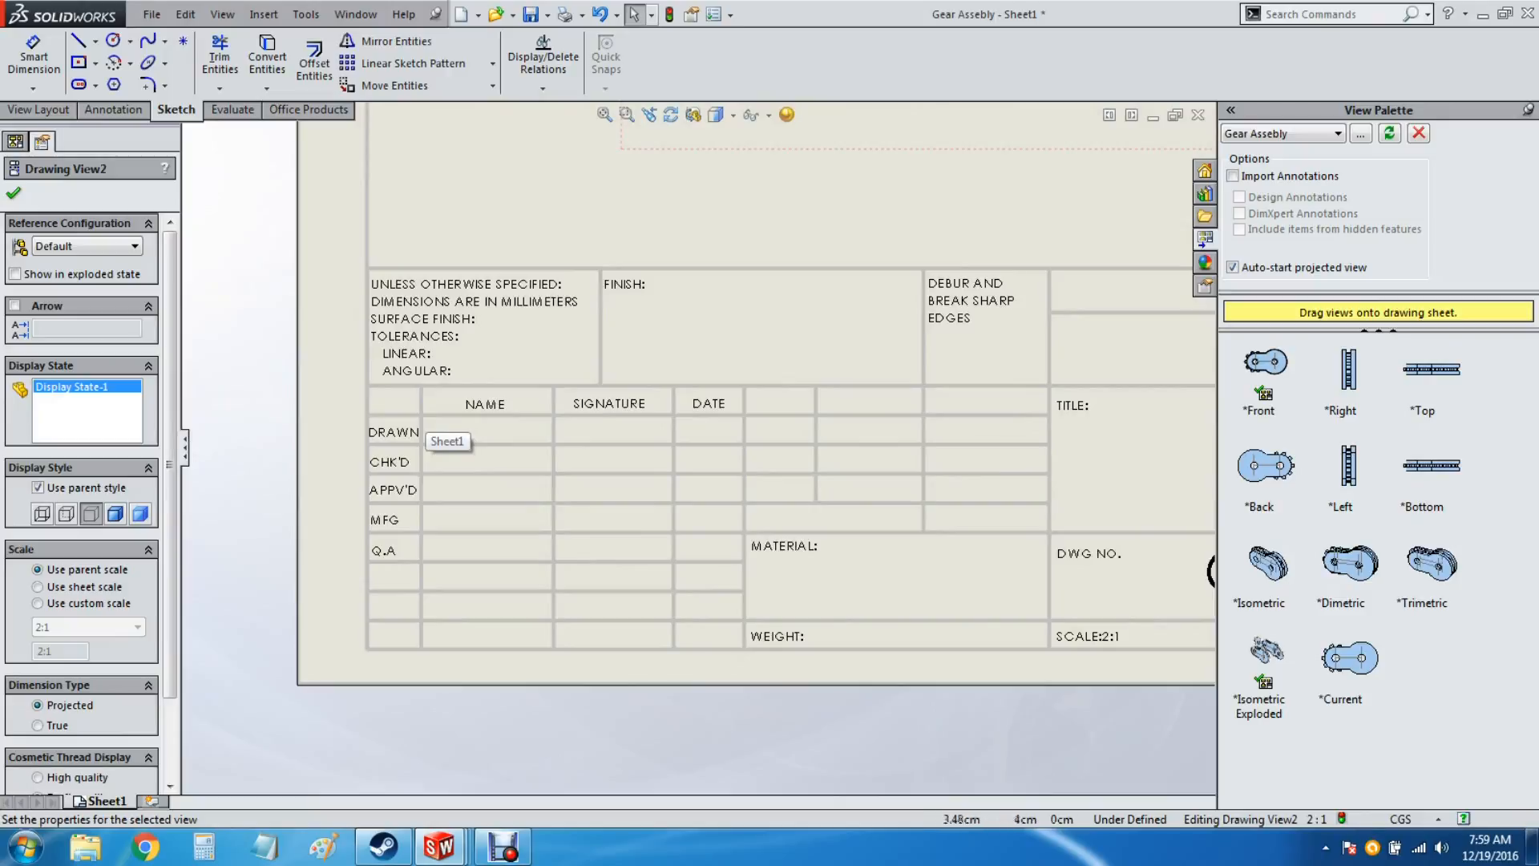
scroll(469, 409, "down", 1)
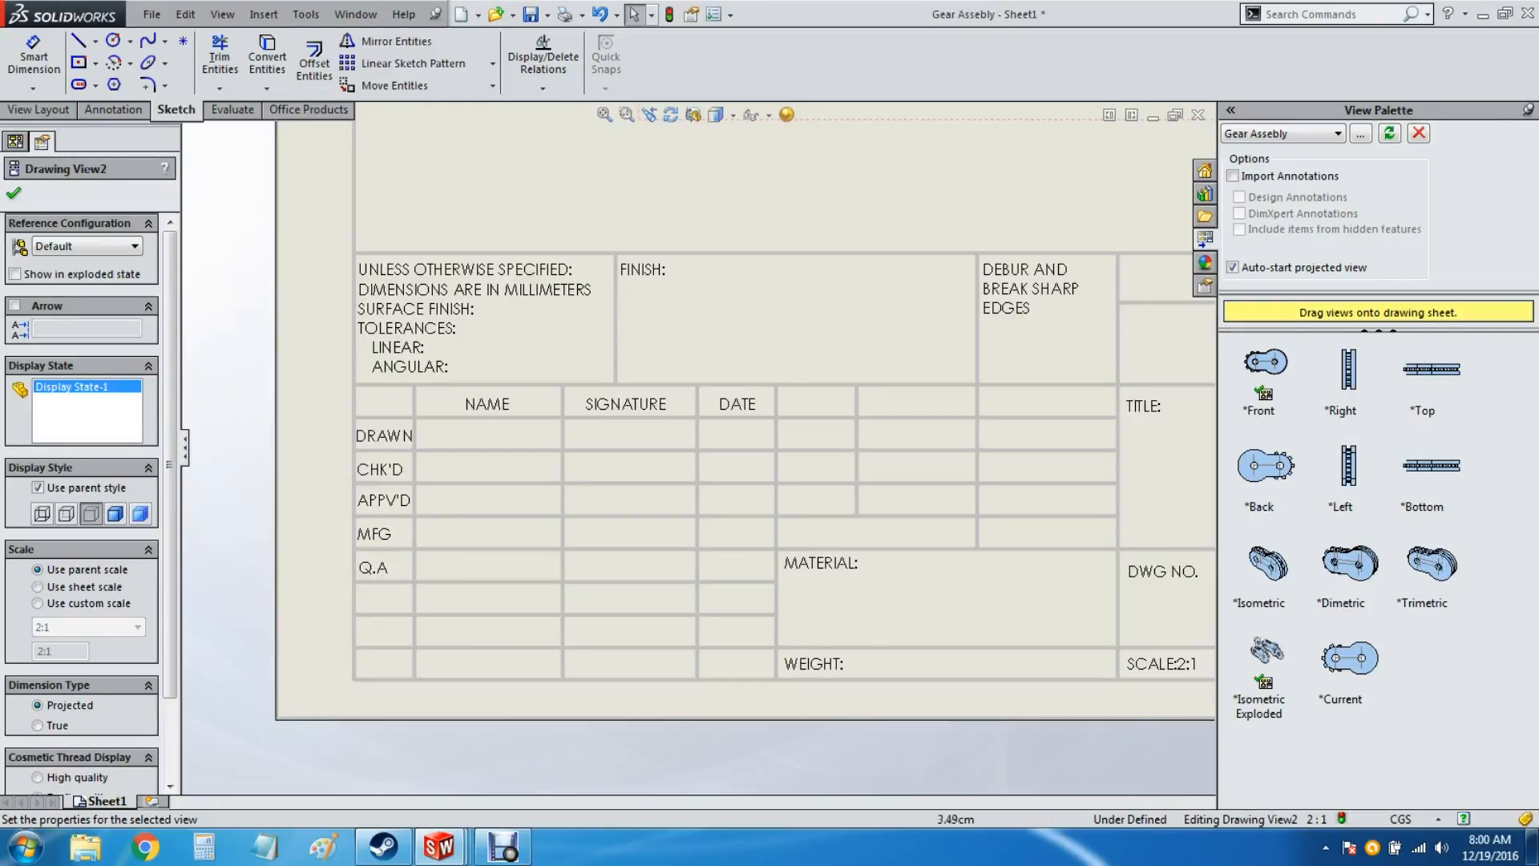
scroll(585, 604, "down", 2)
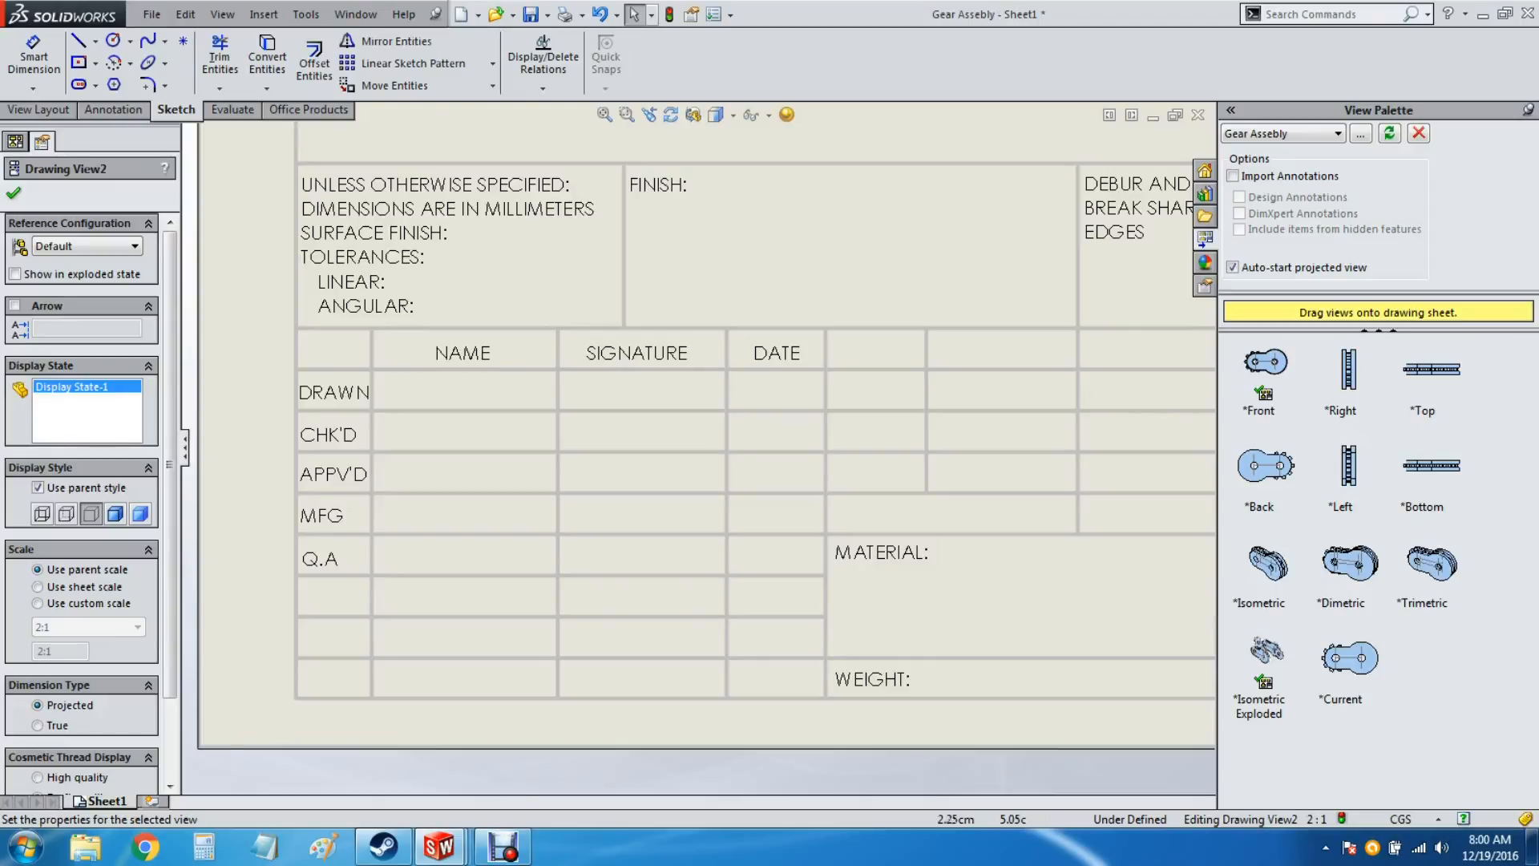
key("f")
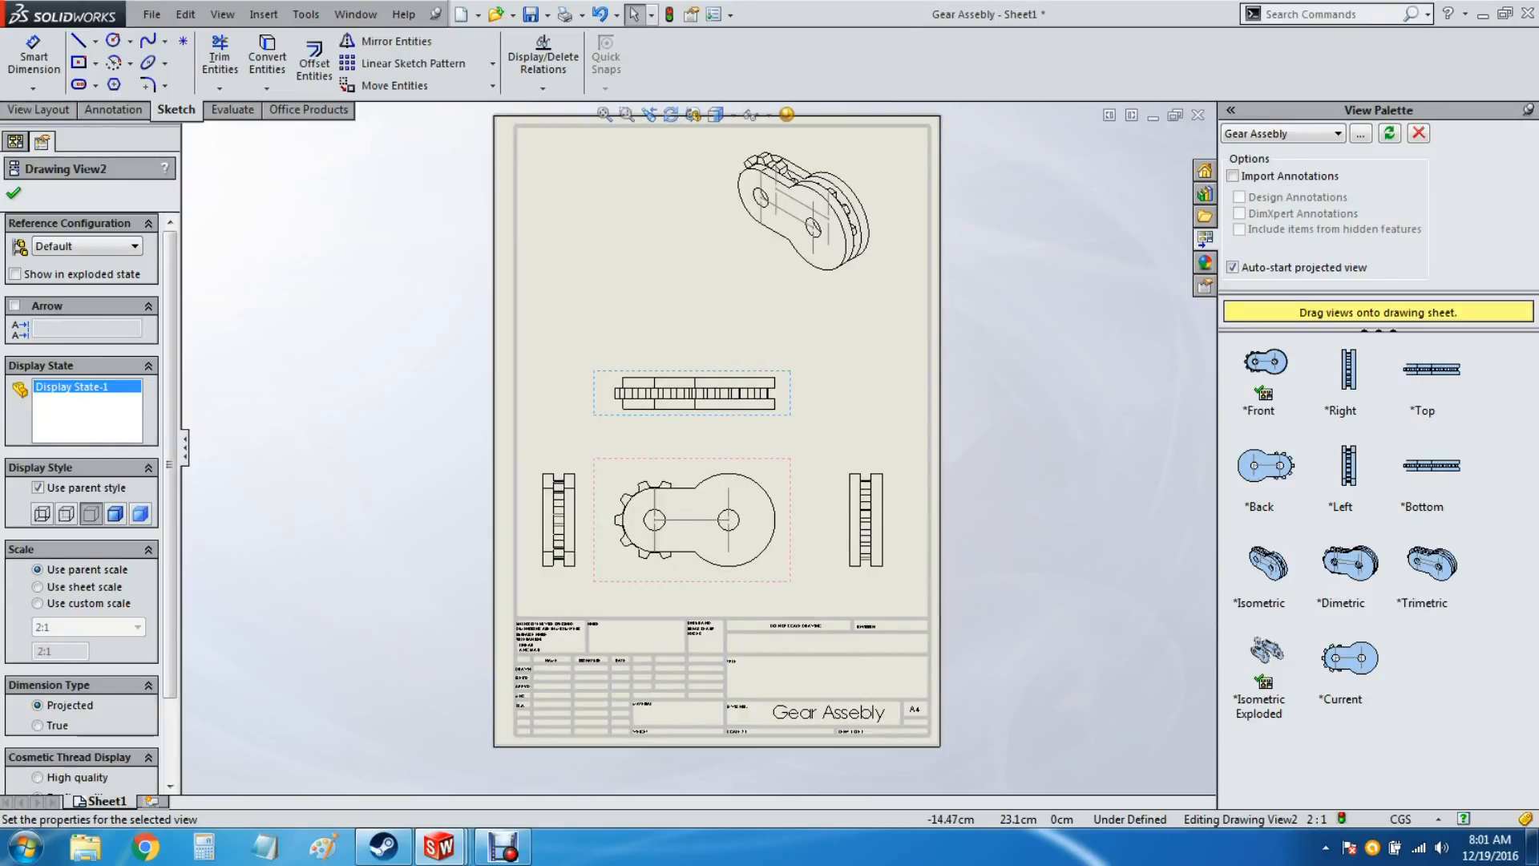
Step: Dimension the upper clasp's overall length in the top view, placing the dimension above the view
left_click(113, 109)
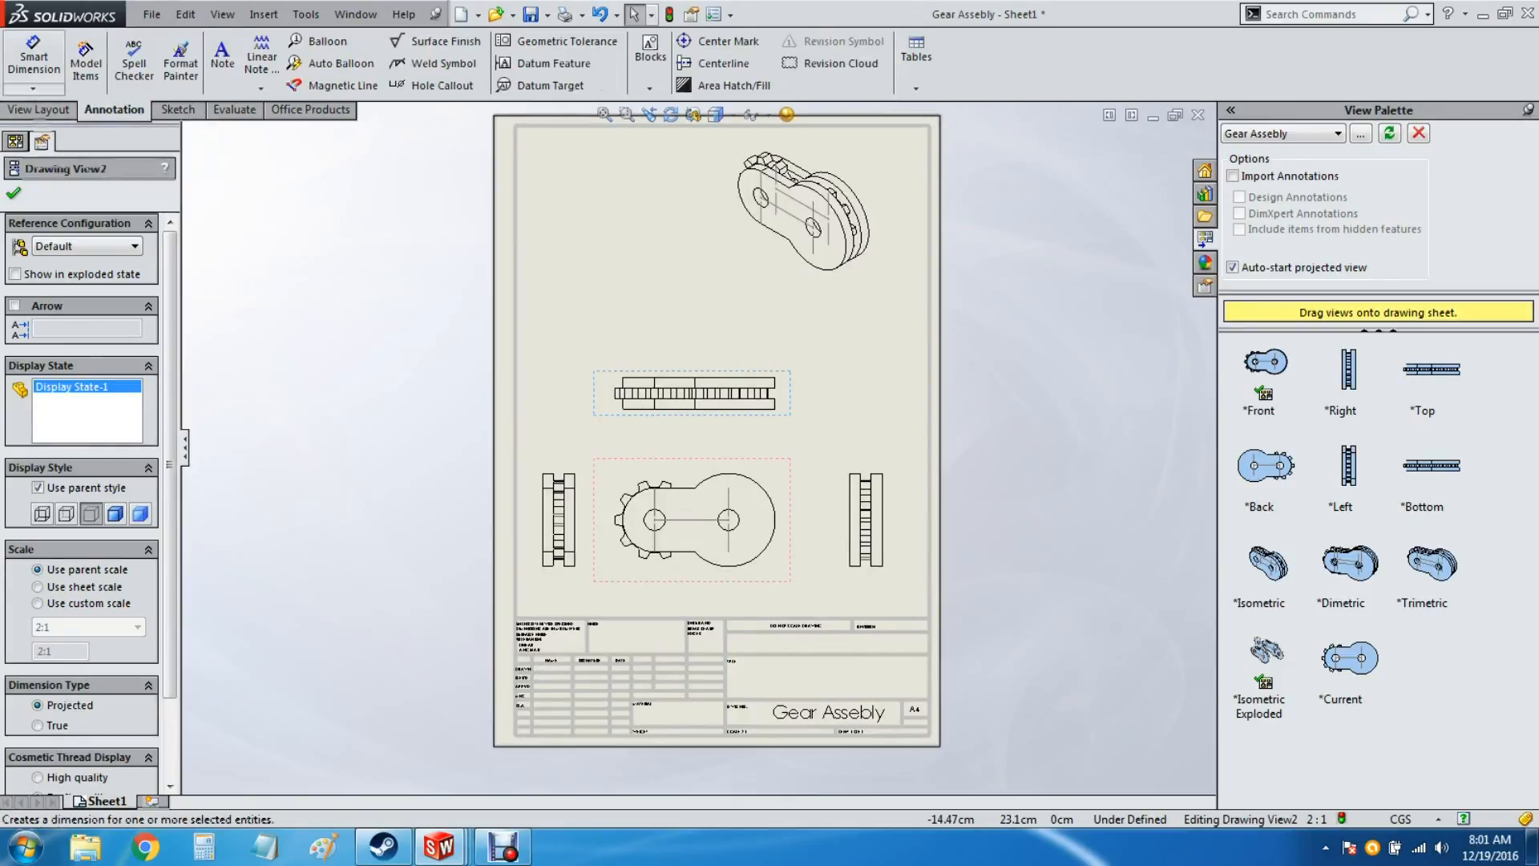
left_click(34, 56)
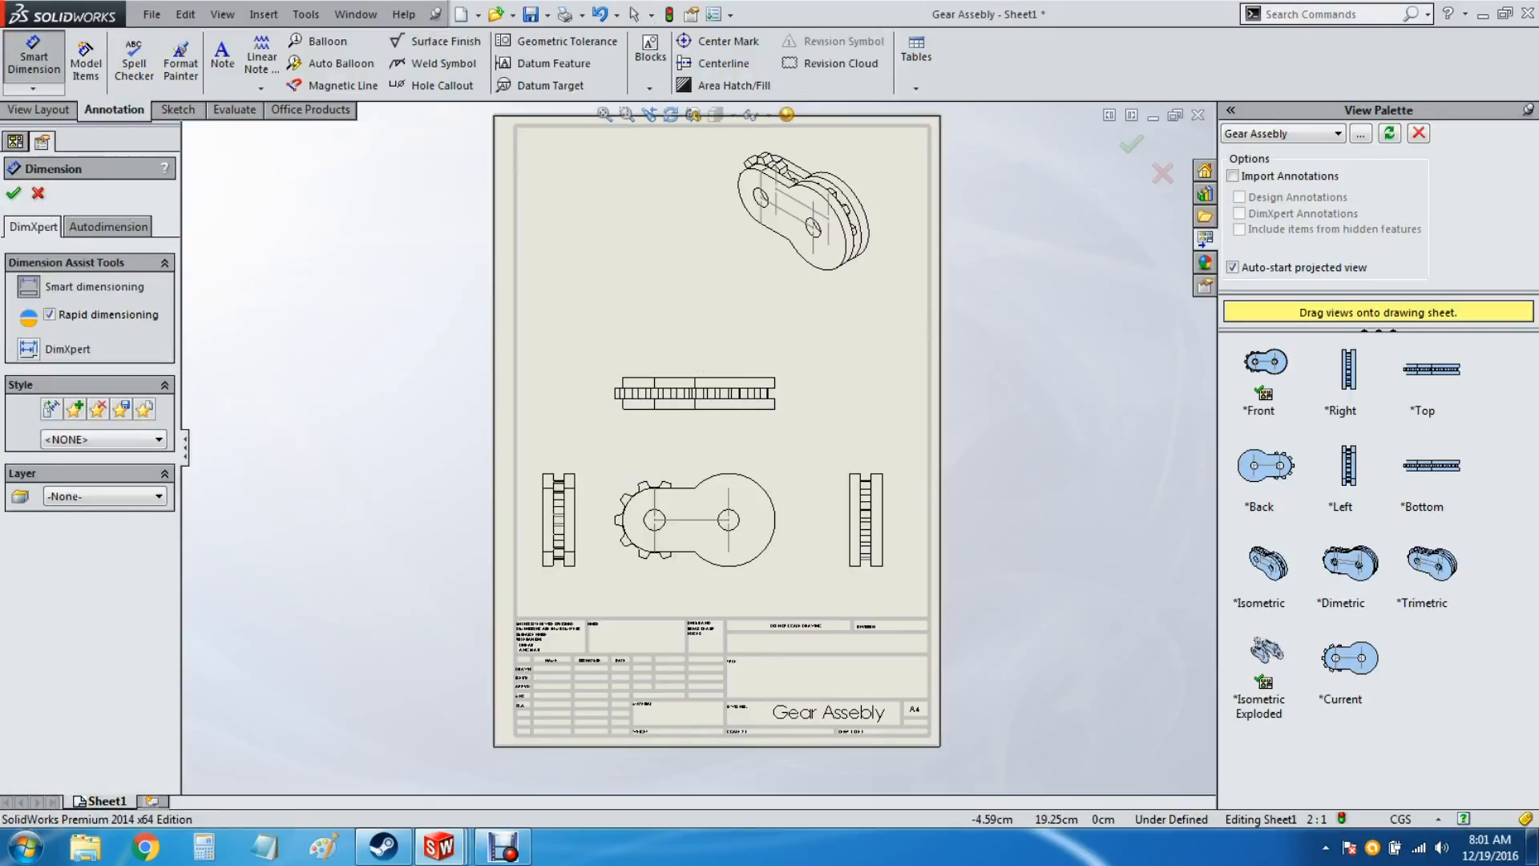
scroll(731, 388, "down", 3)
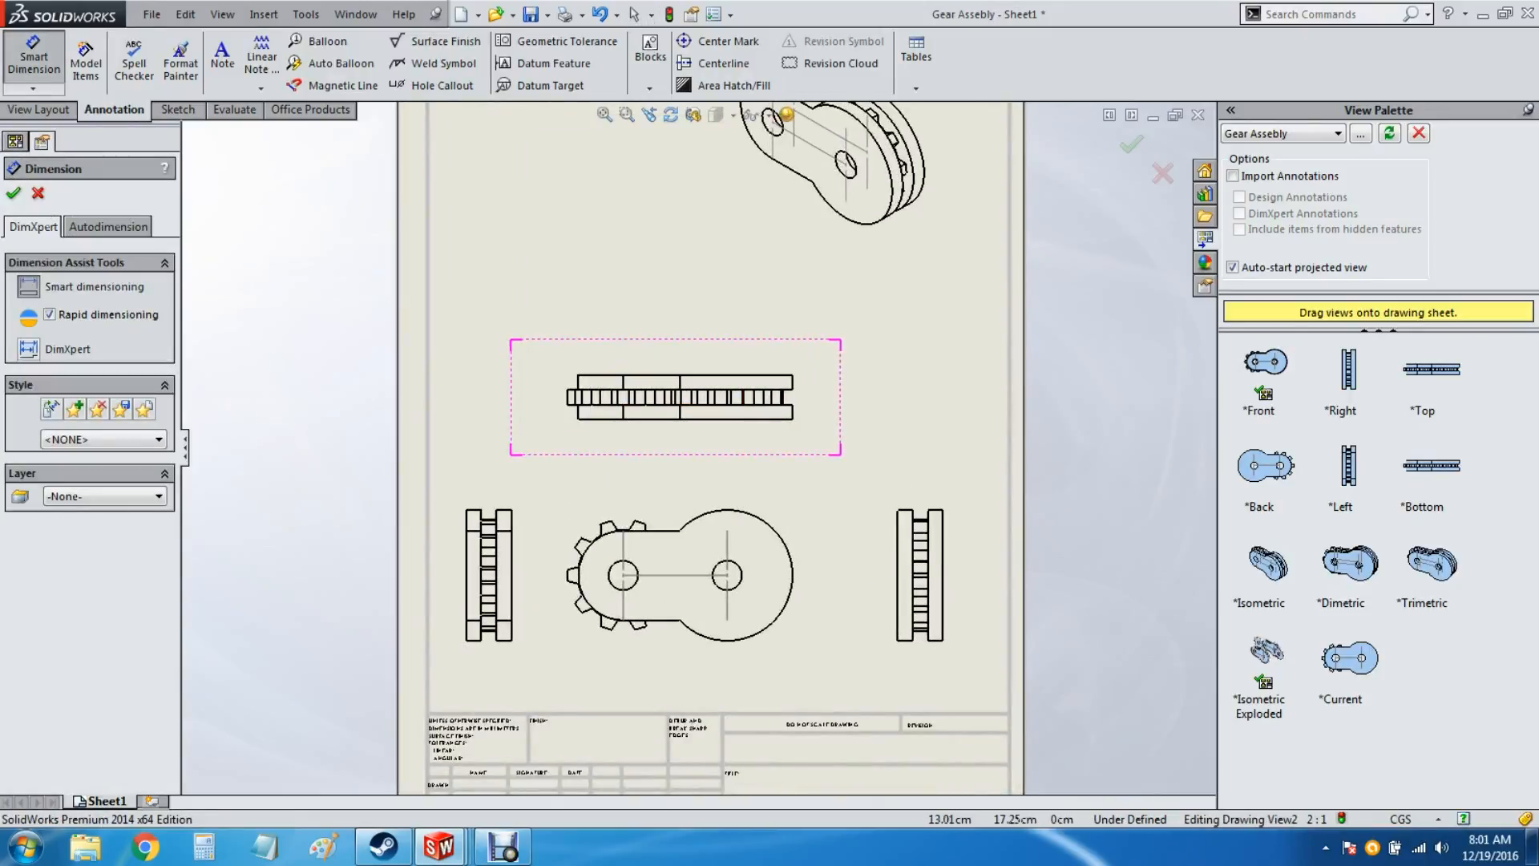
left_click(792, 382)
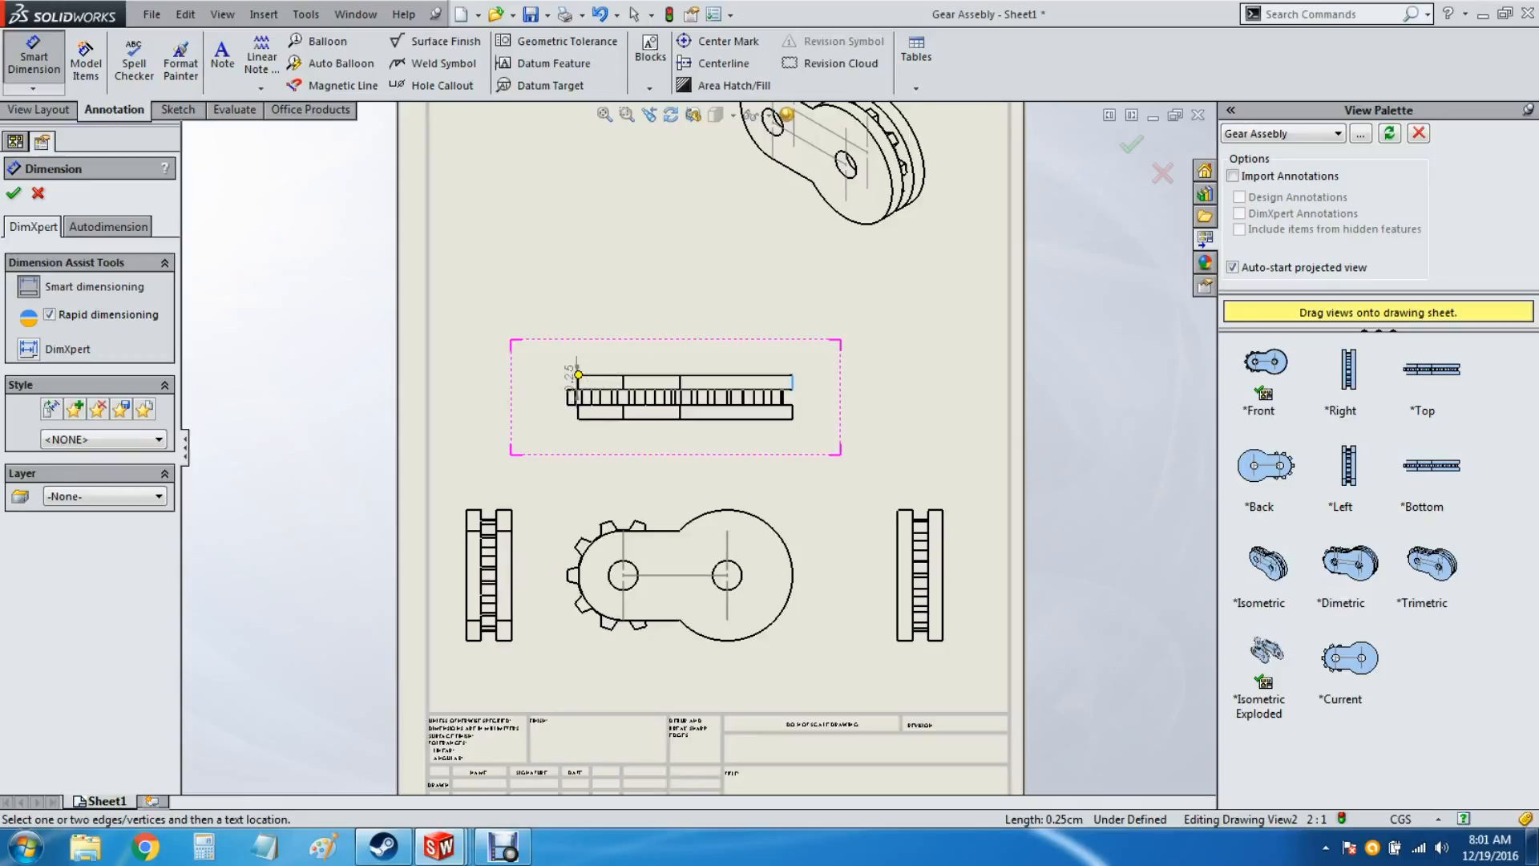
left_click(578, 384)
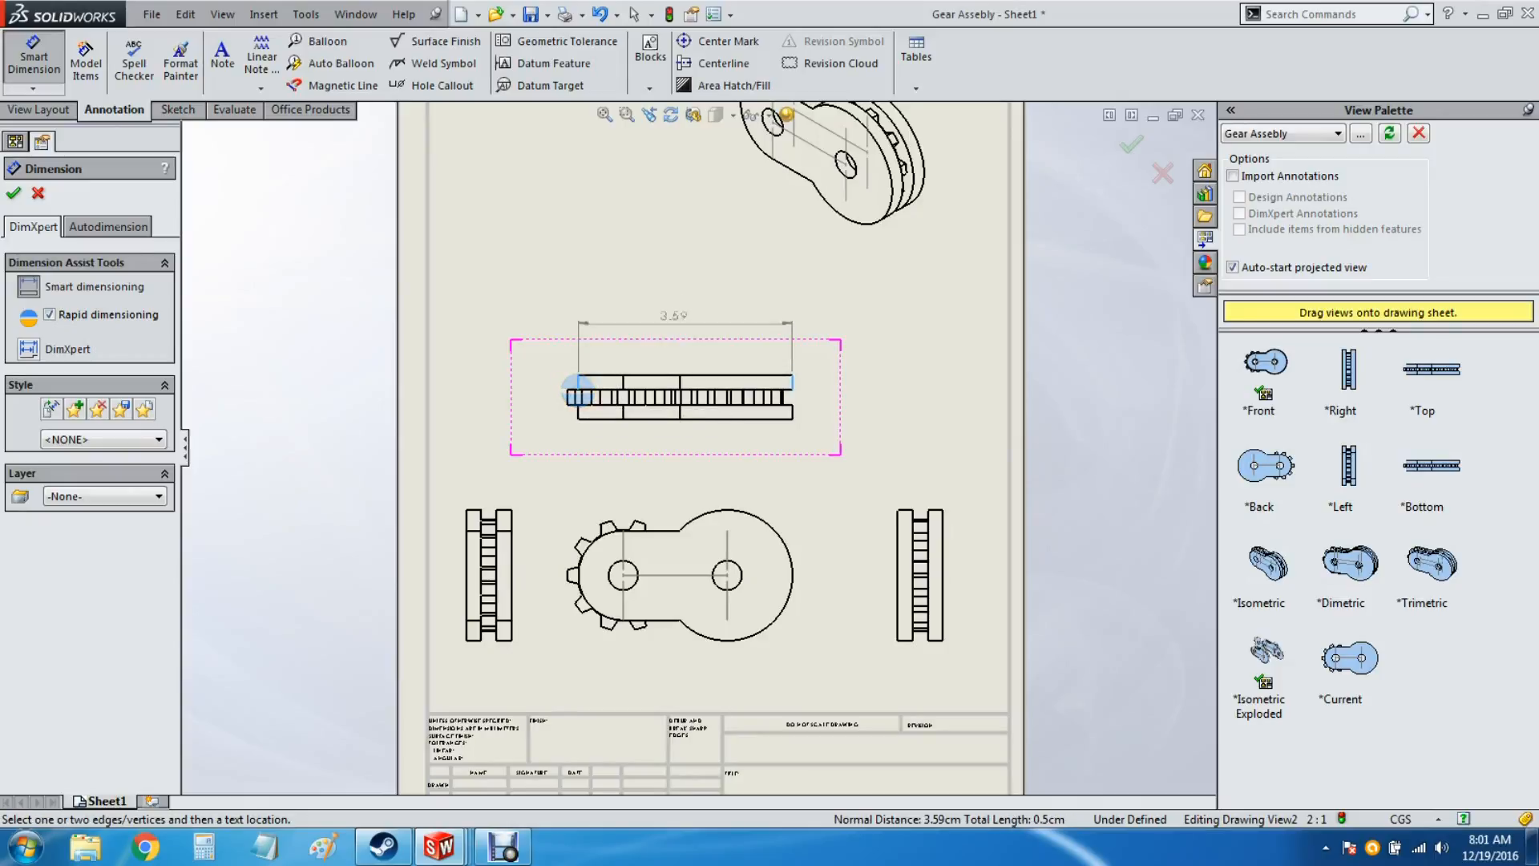
left_click(673, 322)
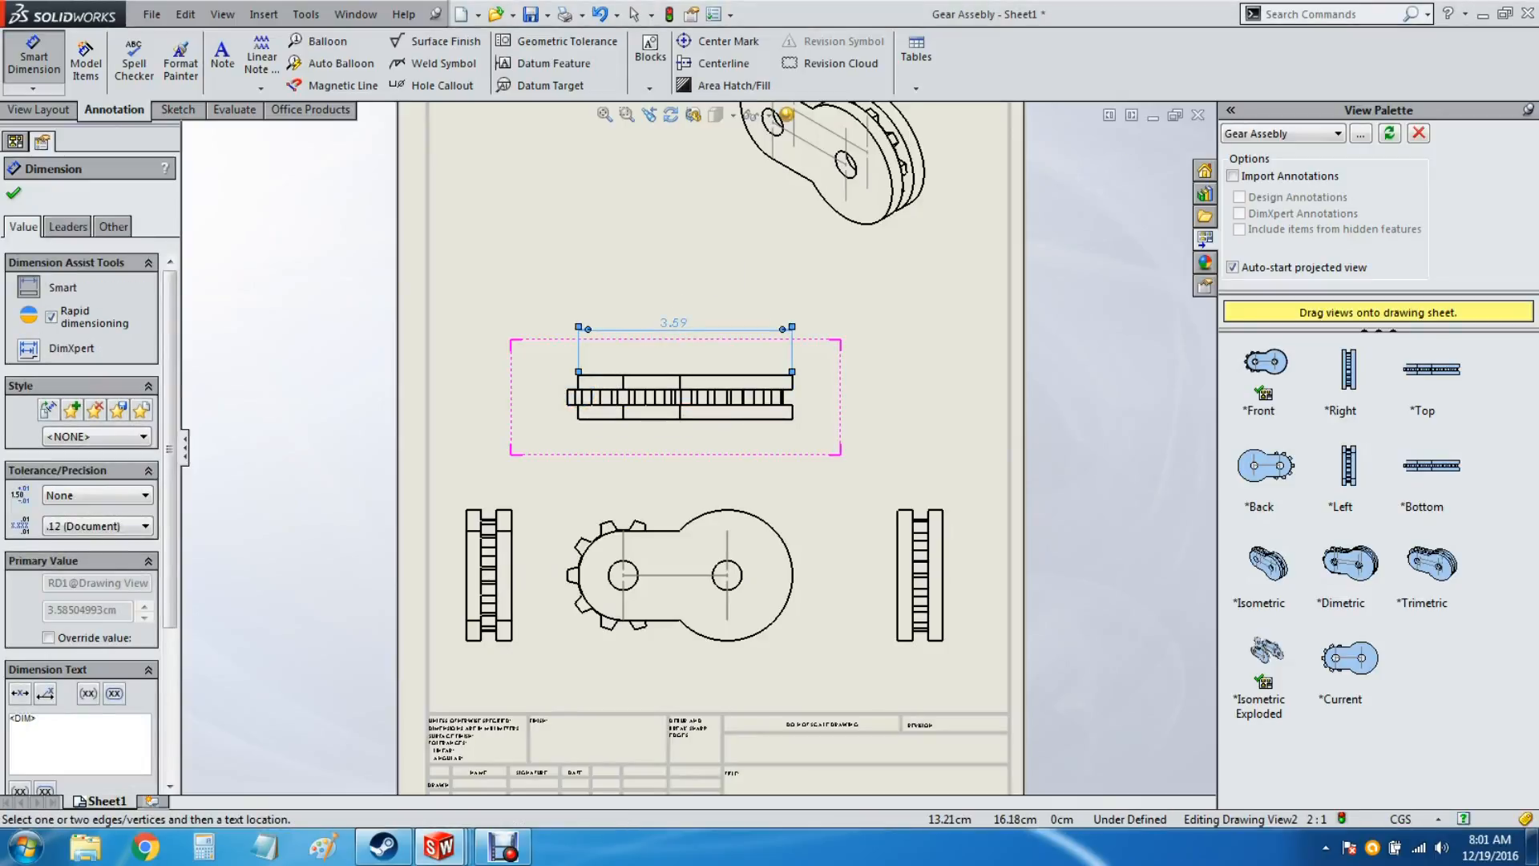
Step: Dimension the length from the lower clasp's large end to the outermost gear tooth, below the top view
left_click(792, 412)
left_click(568, 398)
left_click(670, 441)
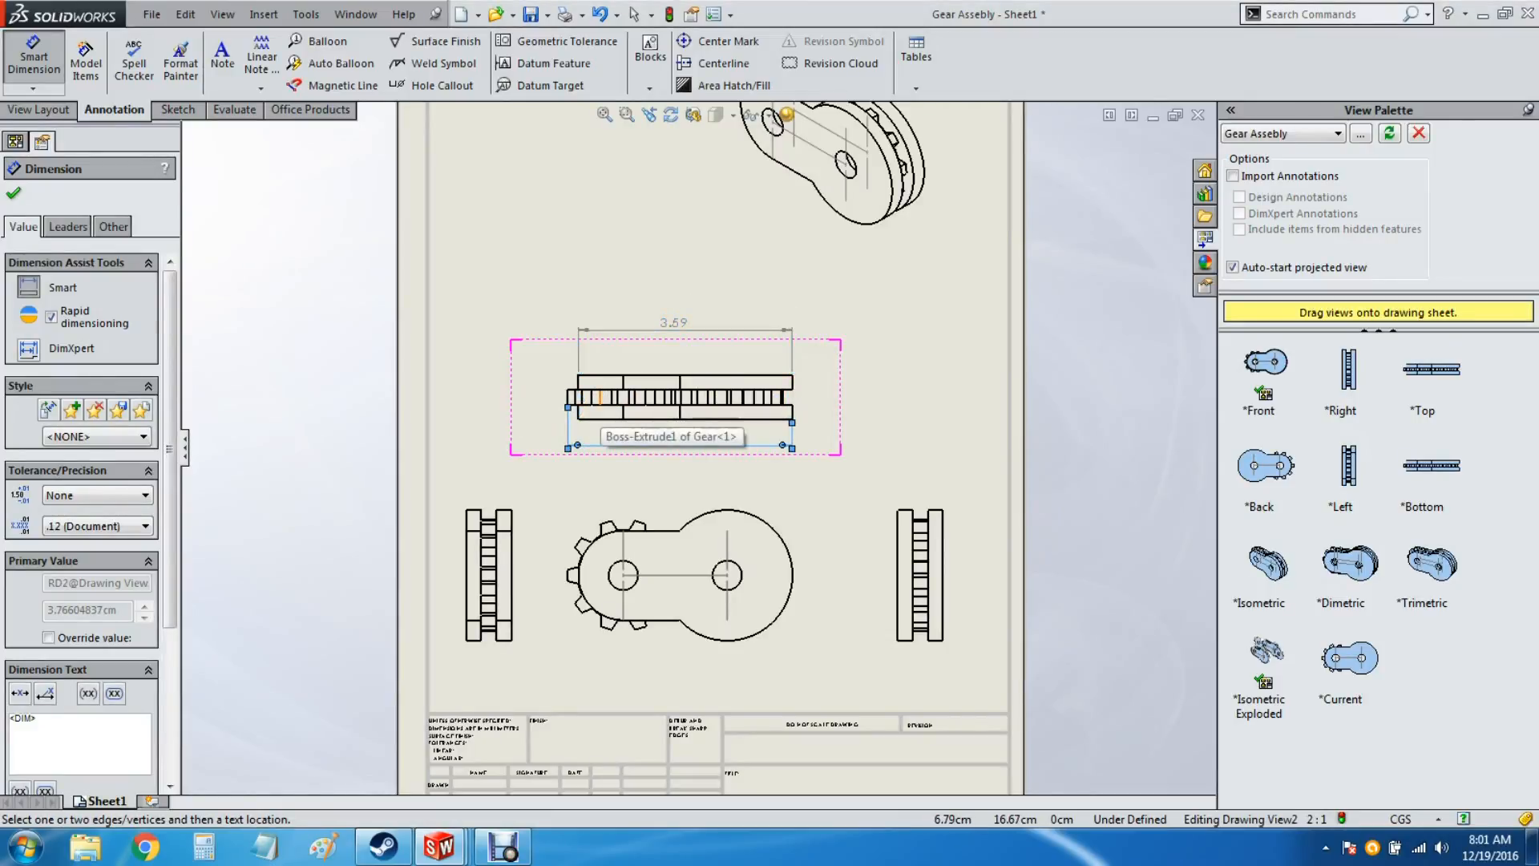
Step: Dimension the overall thickness of the assembly in the left-hand side view, placing the dimension above the view
scroll(462, 575, "down", 1)
left_click(518, 520)
left_click(468, 539)
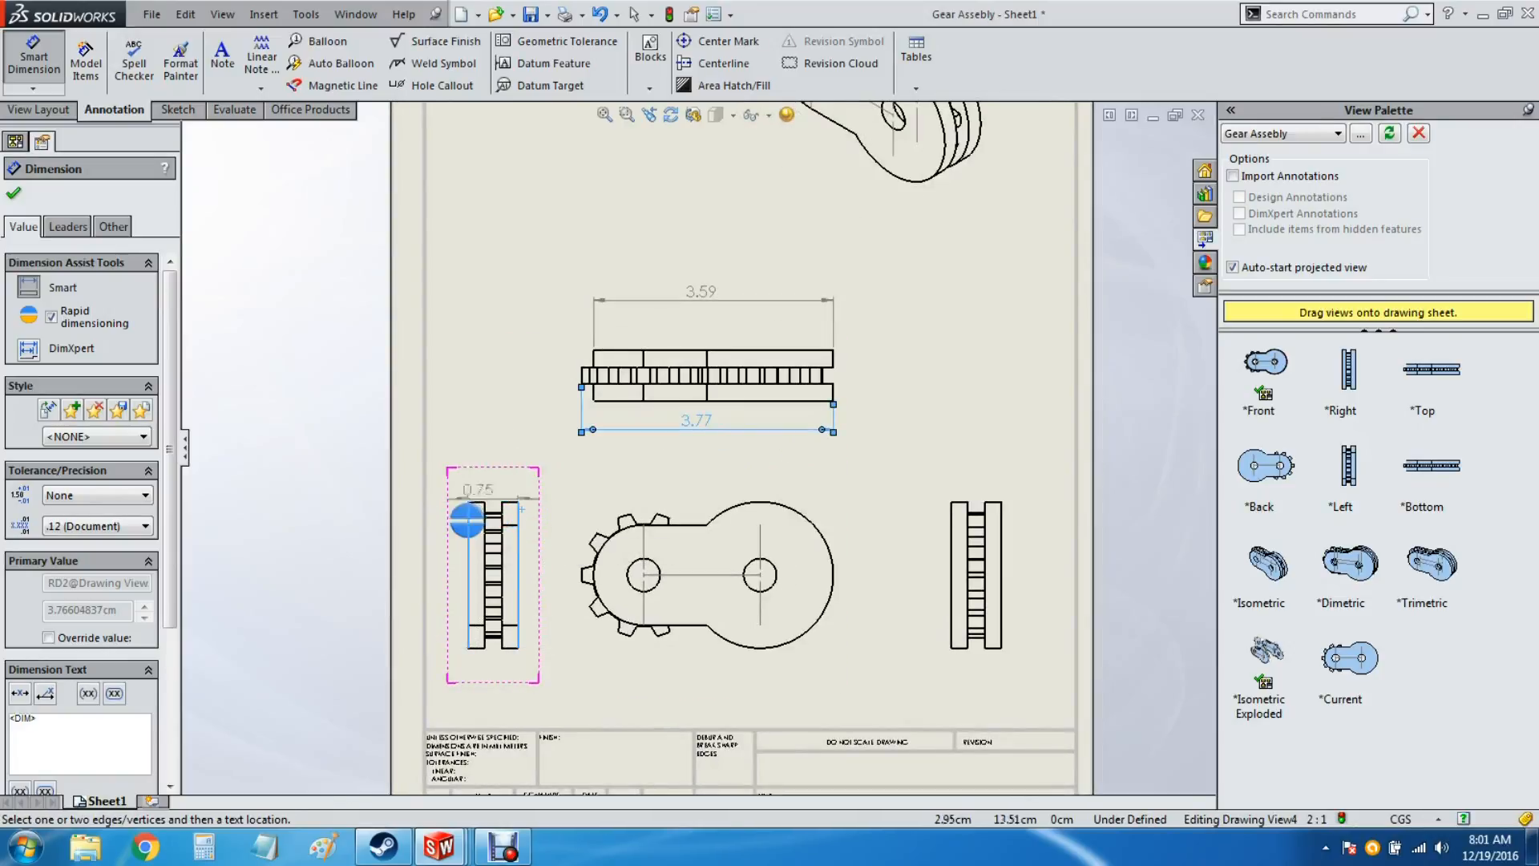
left_click(491, 433)
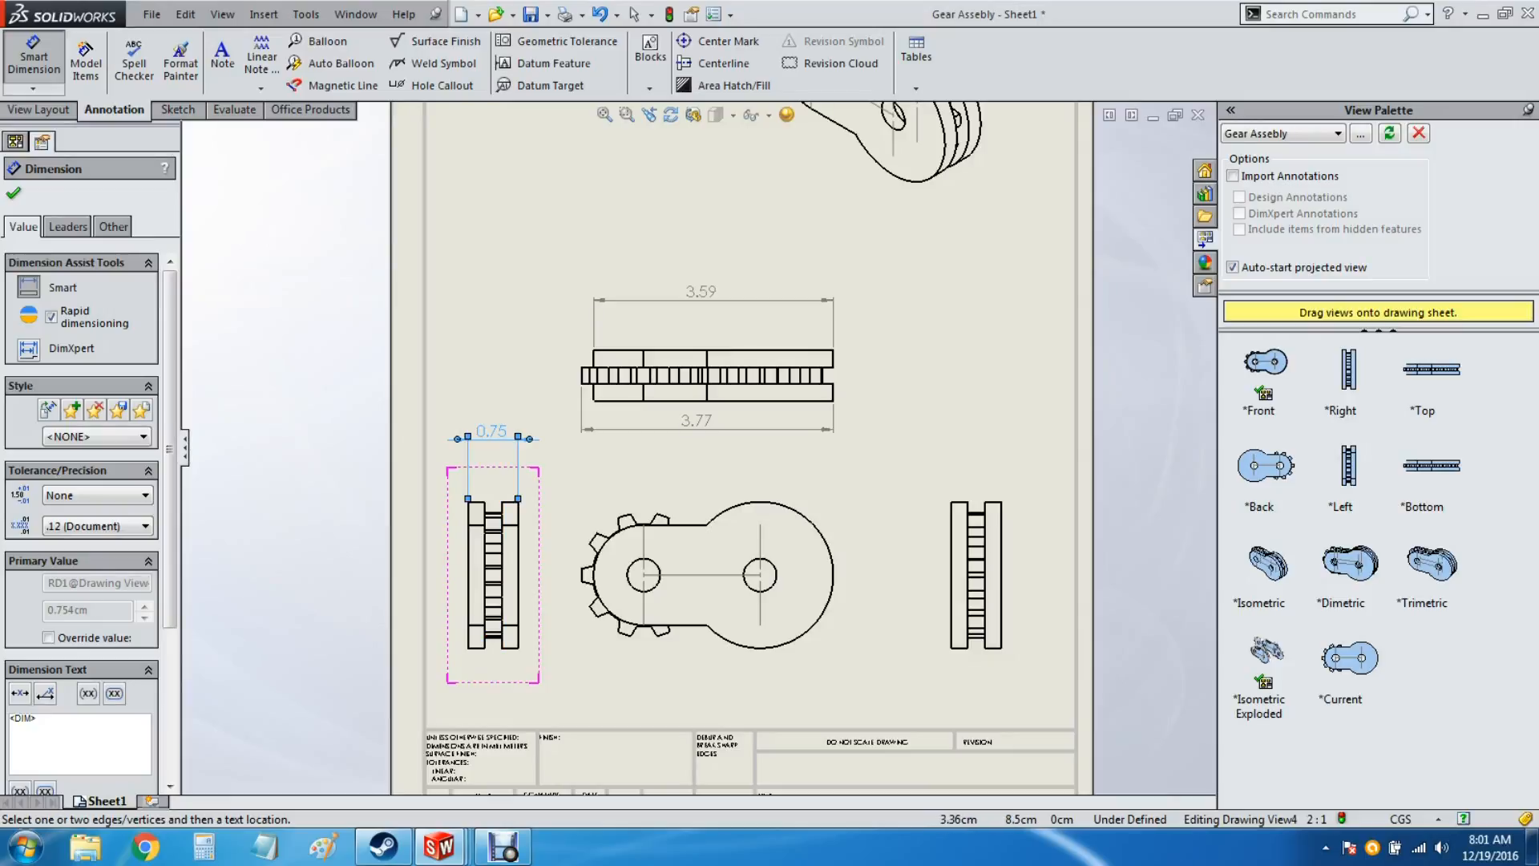
Step: Dimension the gap between the two clasps below the left-hand side view and move its text to the right of the arrows
scroll(437, 718, "down", 3)
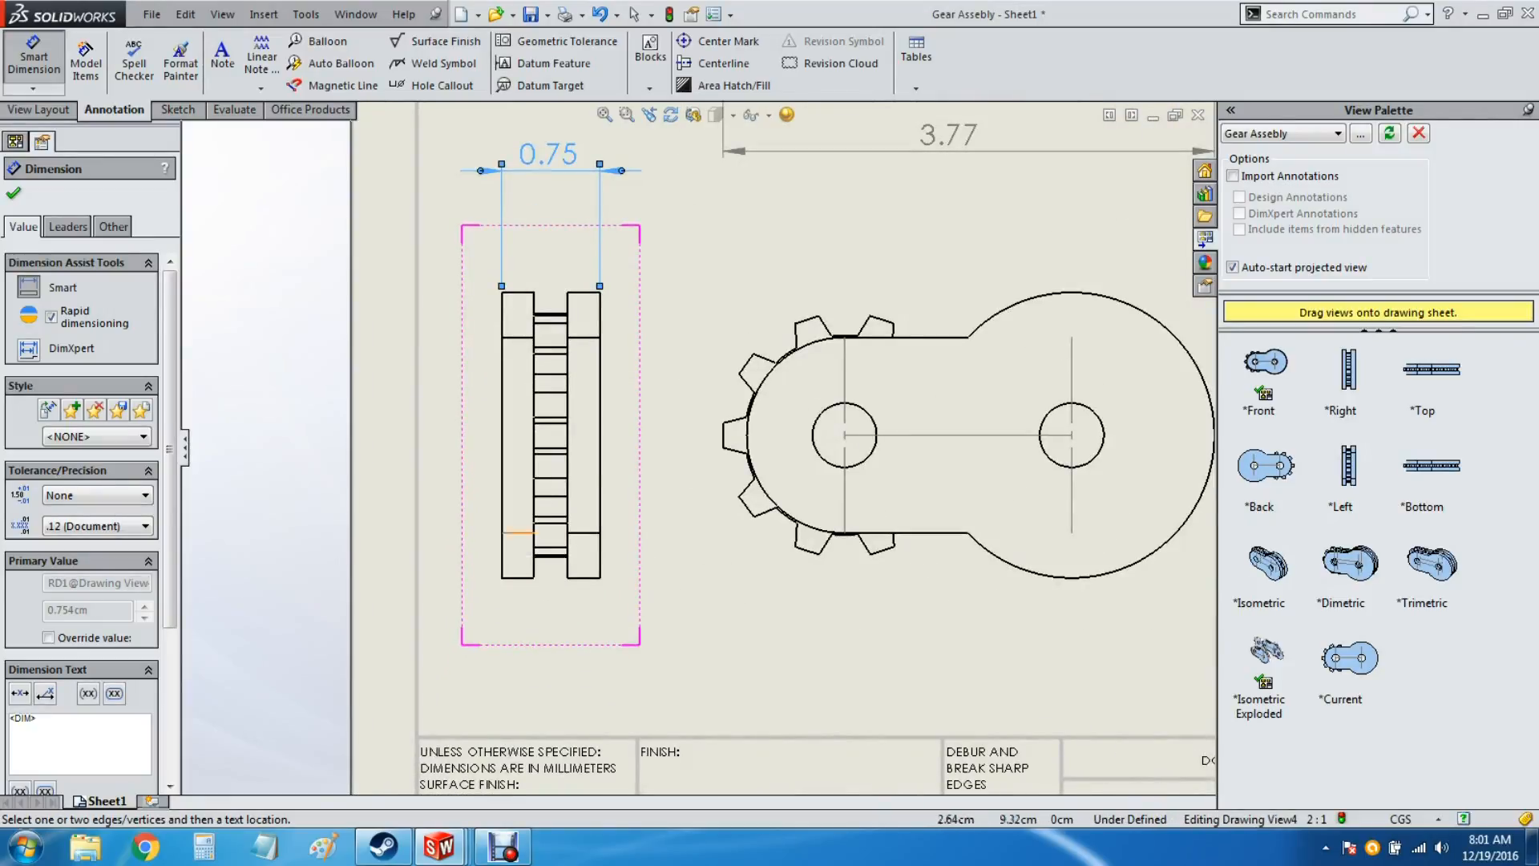
scroll(473, 499, "down", 3)
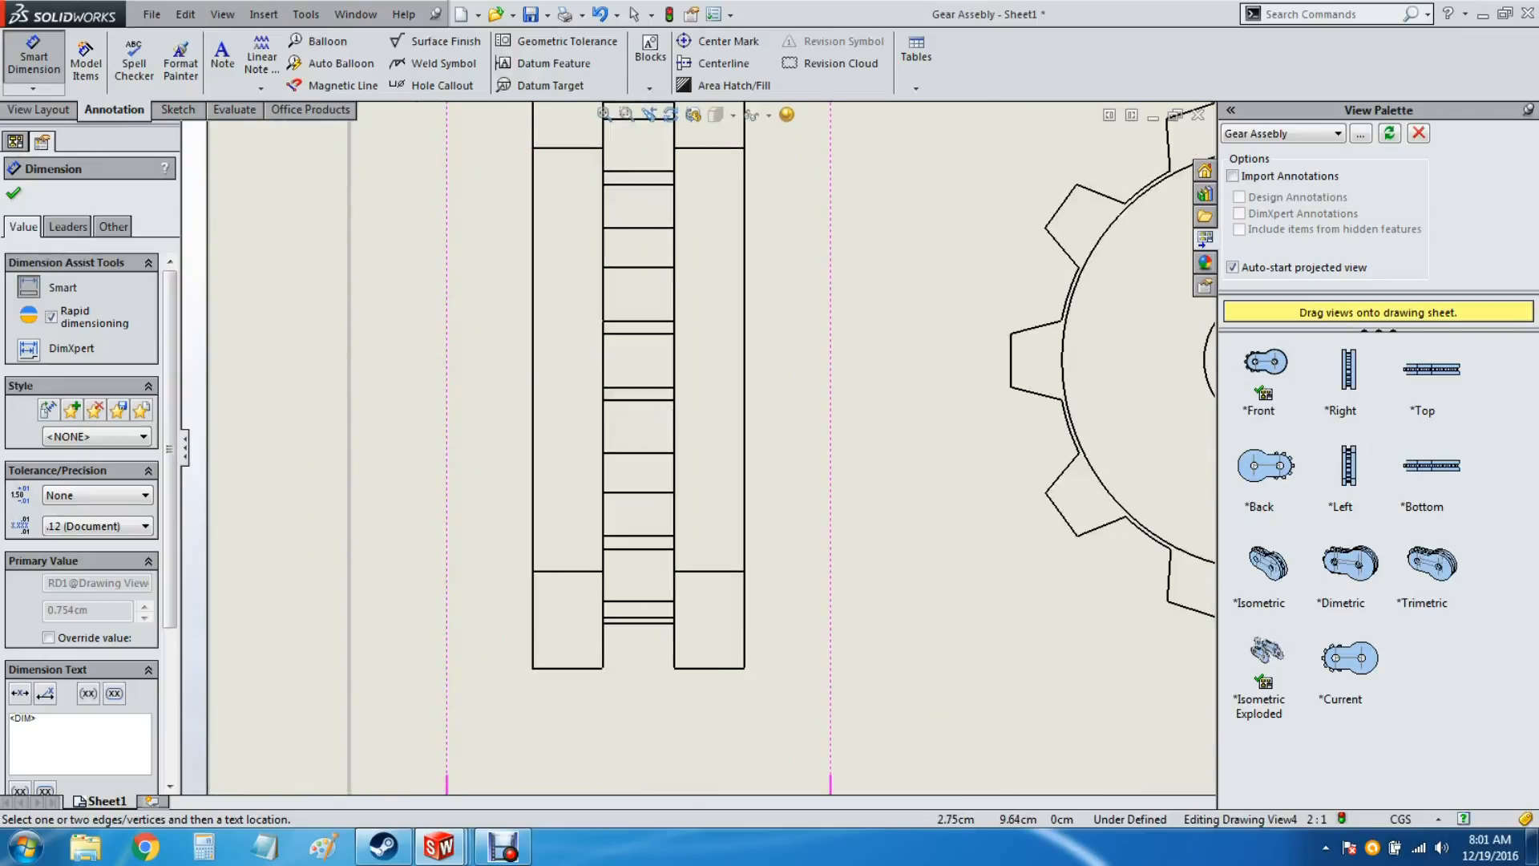
left_click(604, 641)
left_click(673, 642)
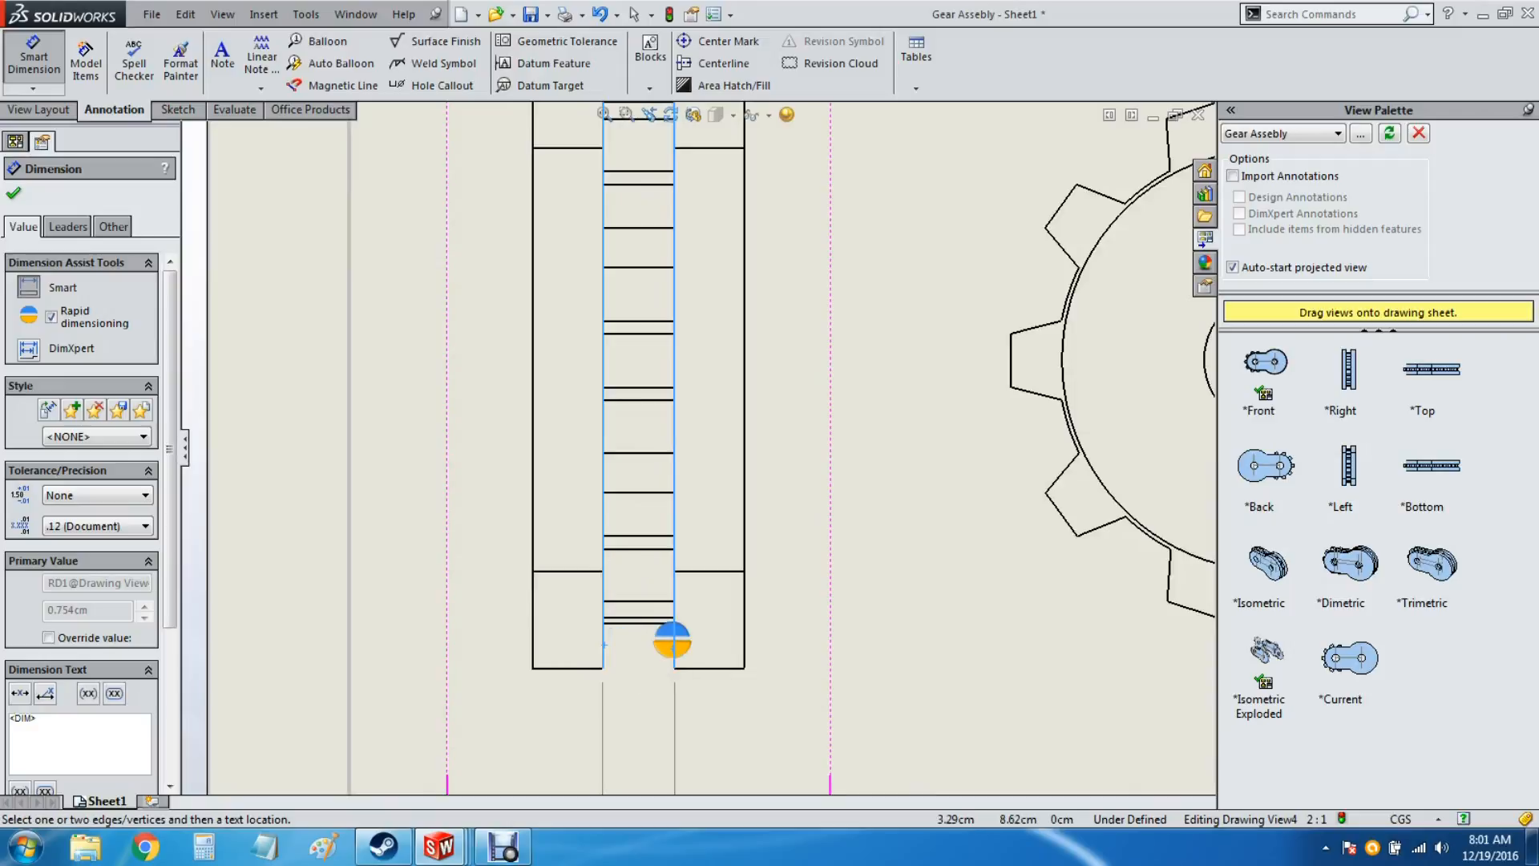
scroll(674, 642, "up", 3)
left_click(673, 641)
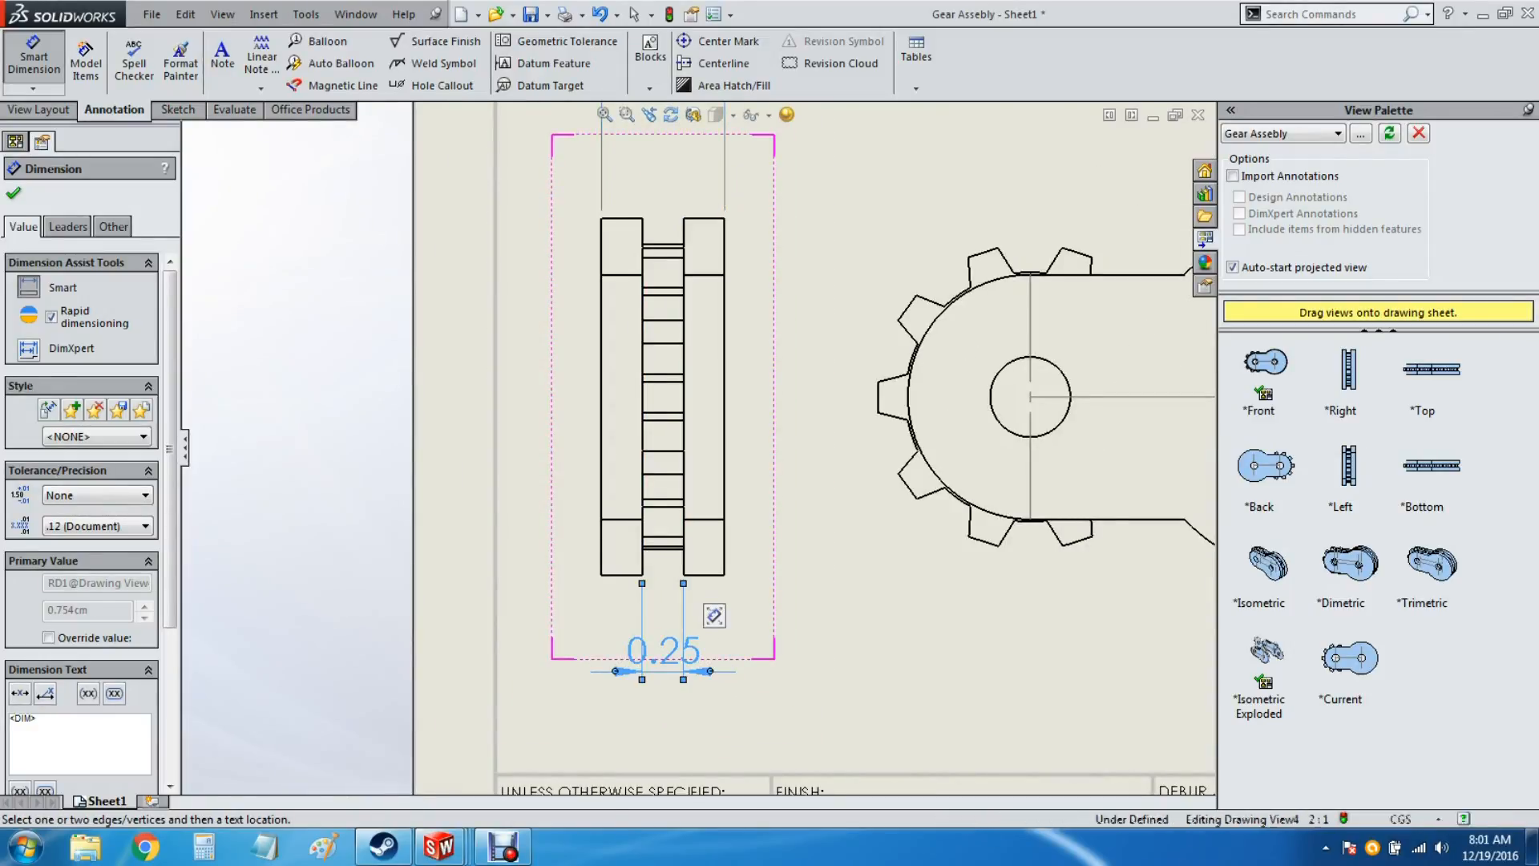
left_click_drag(669, 648, 773, 602)
scroll(722, 449, "up", 5)
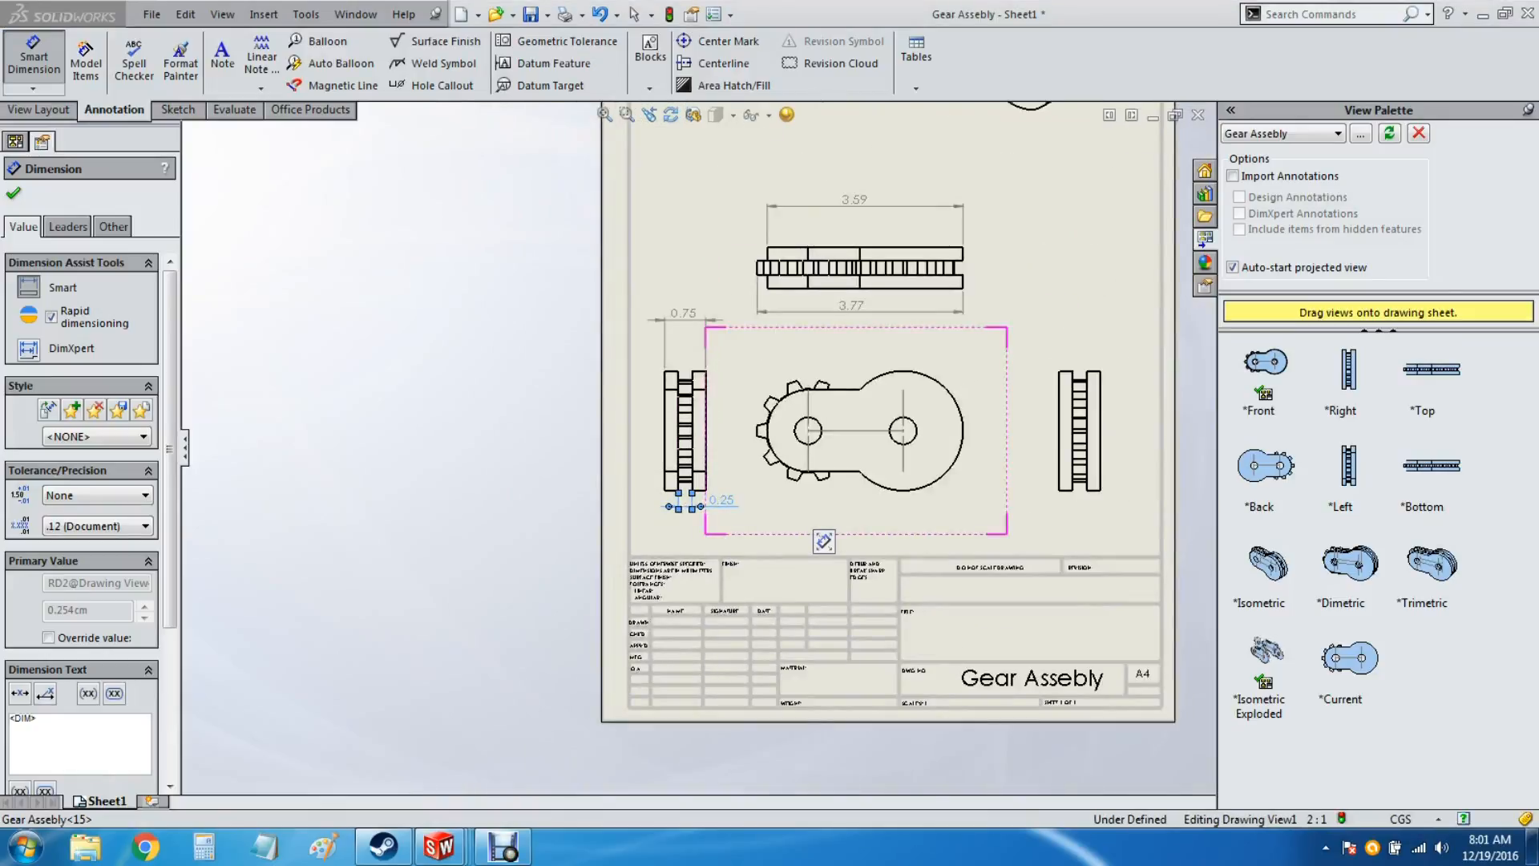
Step: Dimension the radii of the clasp's large end and small toothed end in the front view
scroll(705, 449, "down", 4)
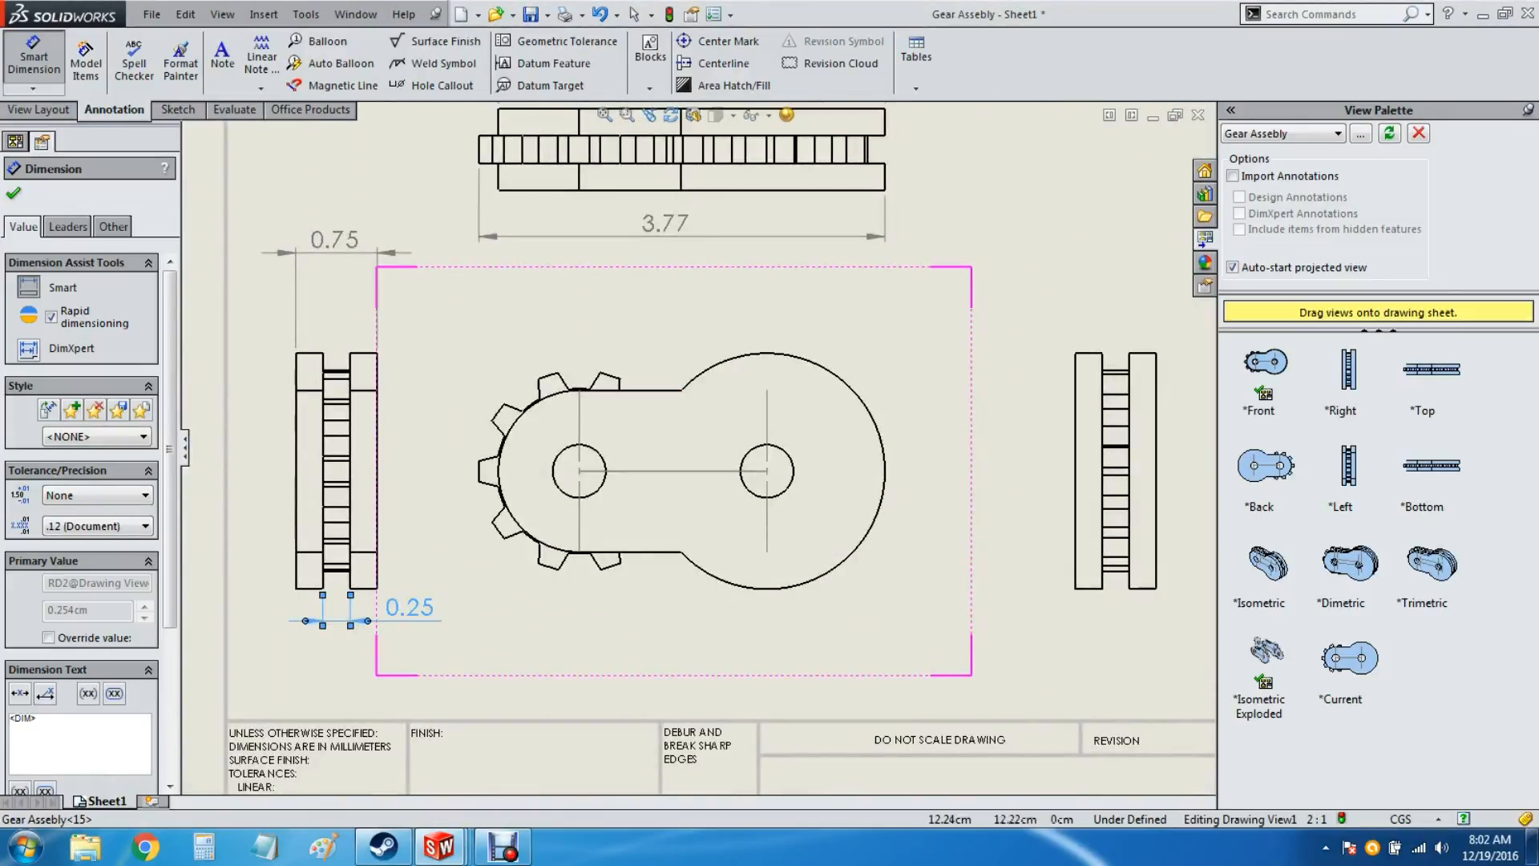
left_click(853, 388)
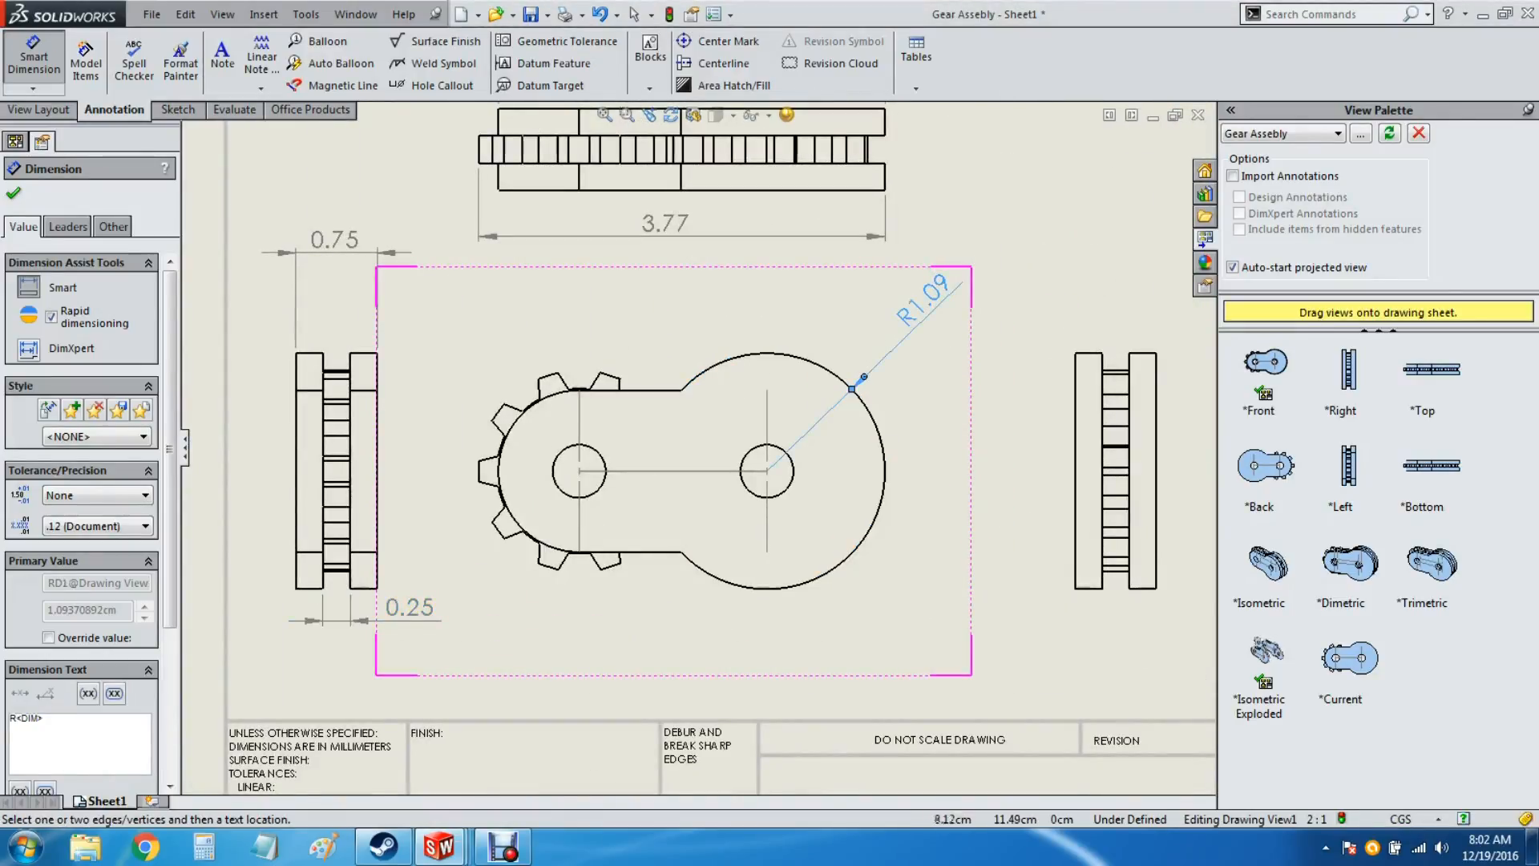
left_click(529, 379)
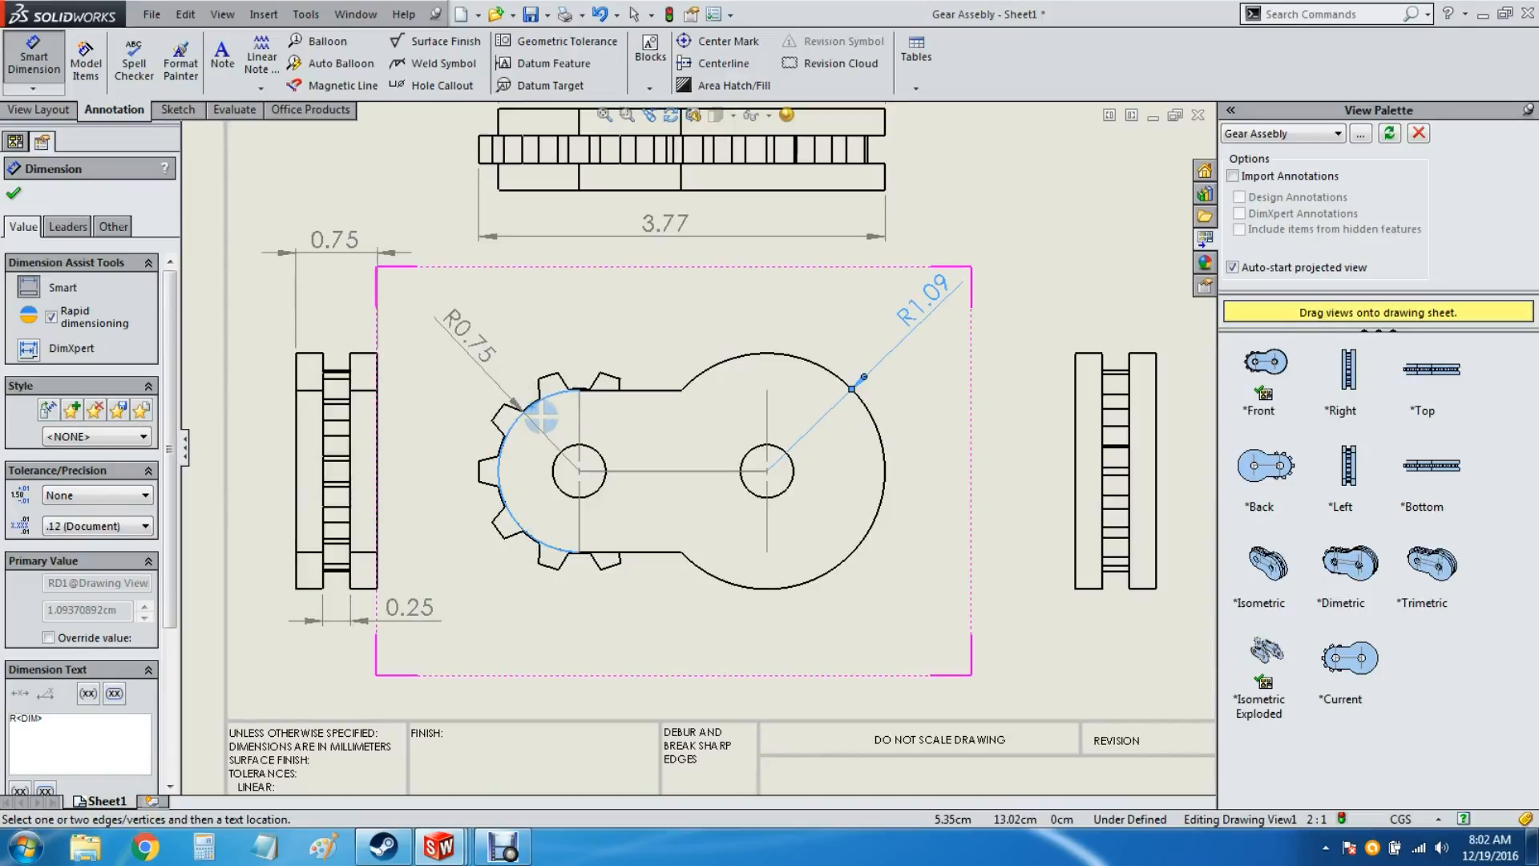
left_click(541, 415)
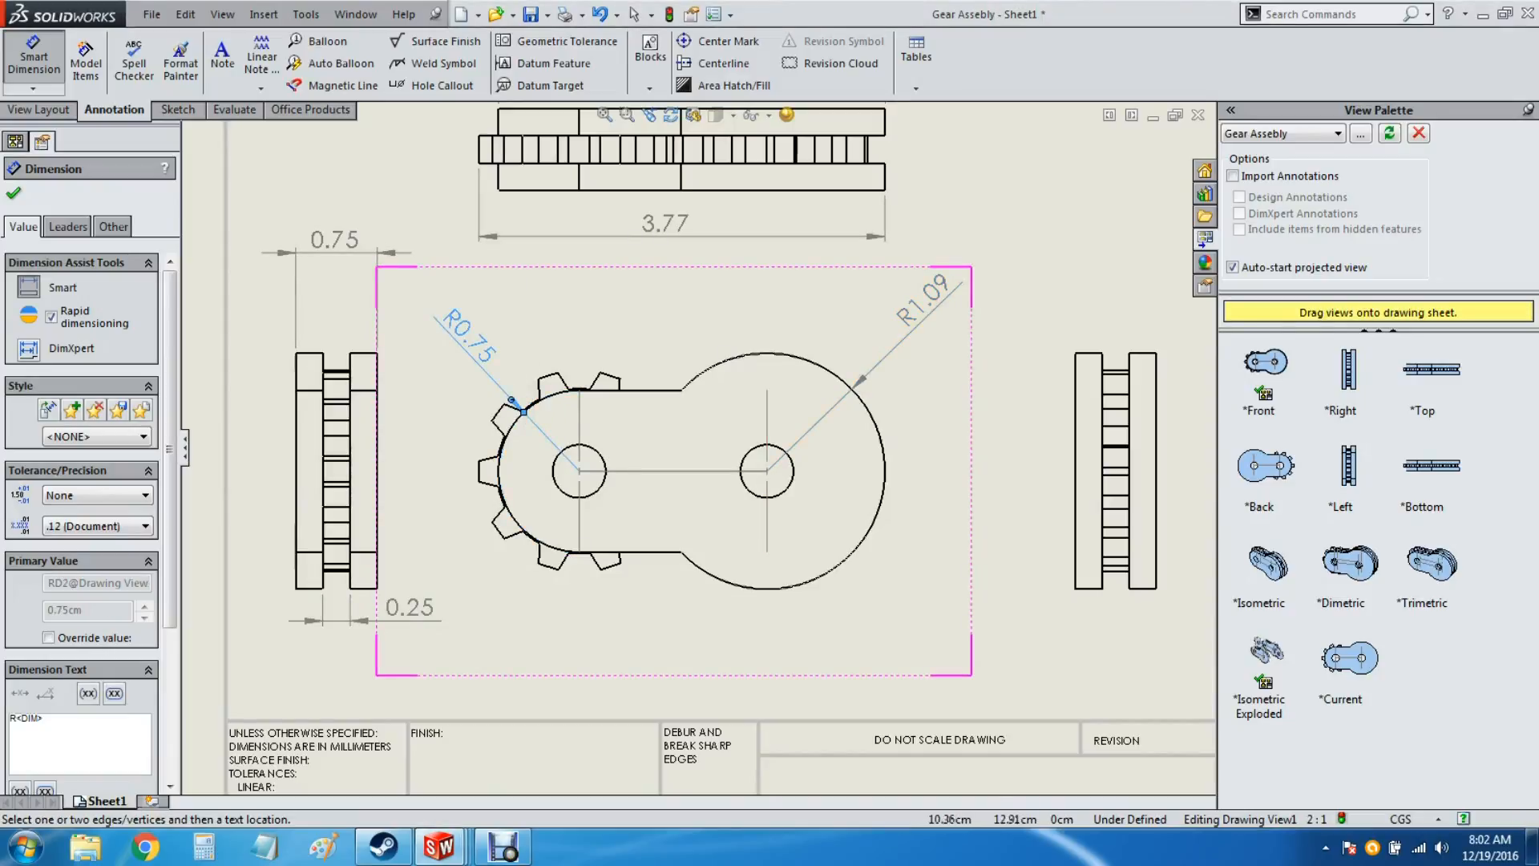
Step: Dimension the diameter of the hole in the clasp's large end, placing the text below and to the right of it
left_click(772, 497)
left_click(837, 527)
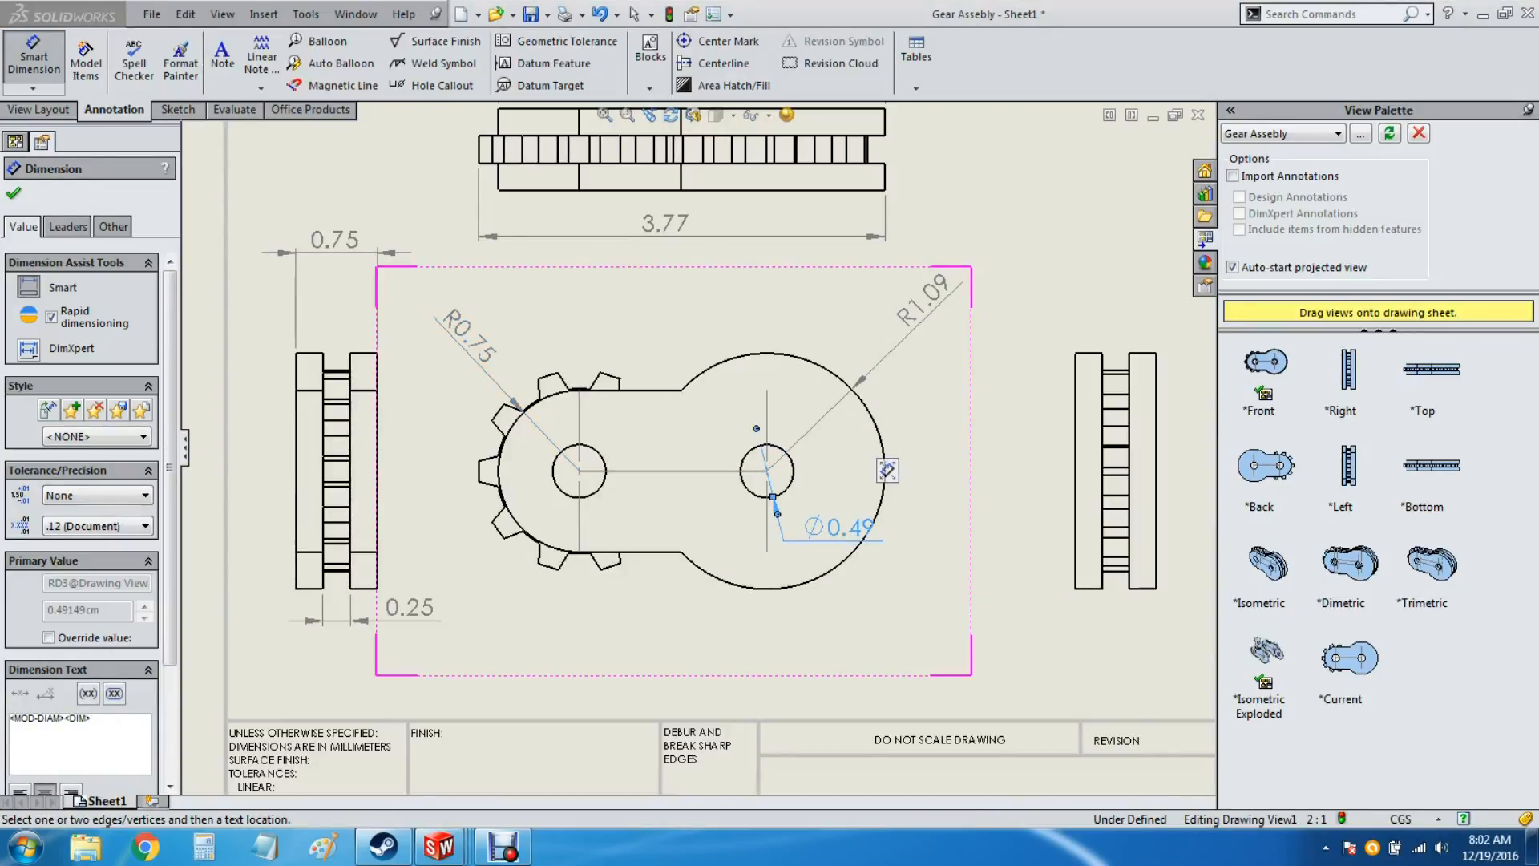
key("f")
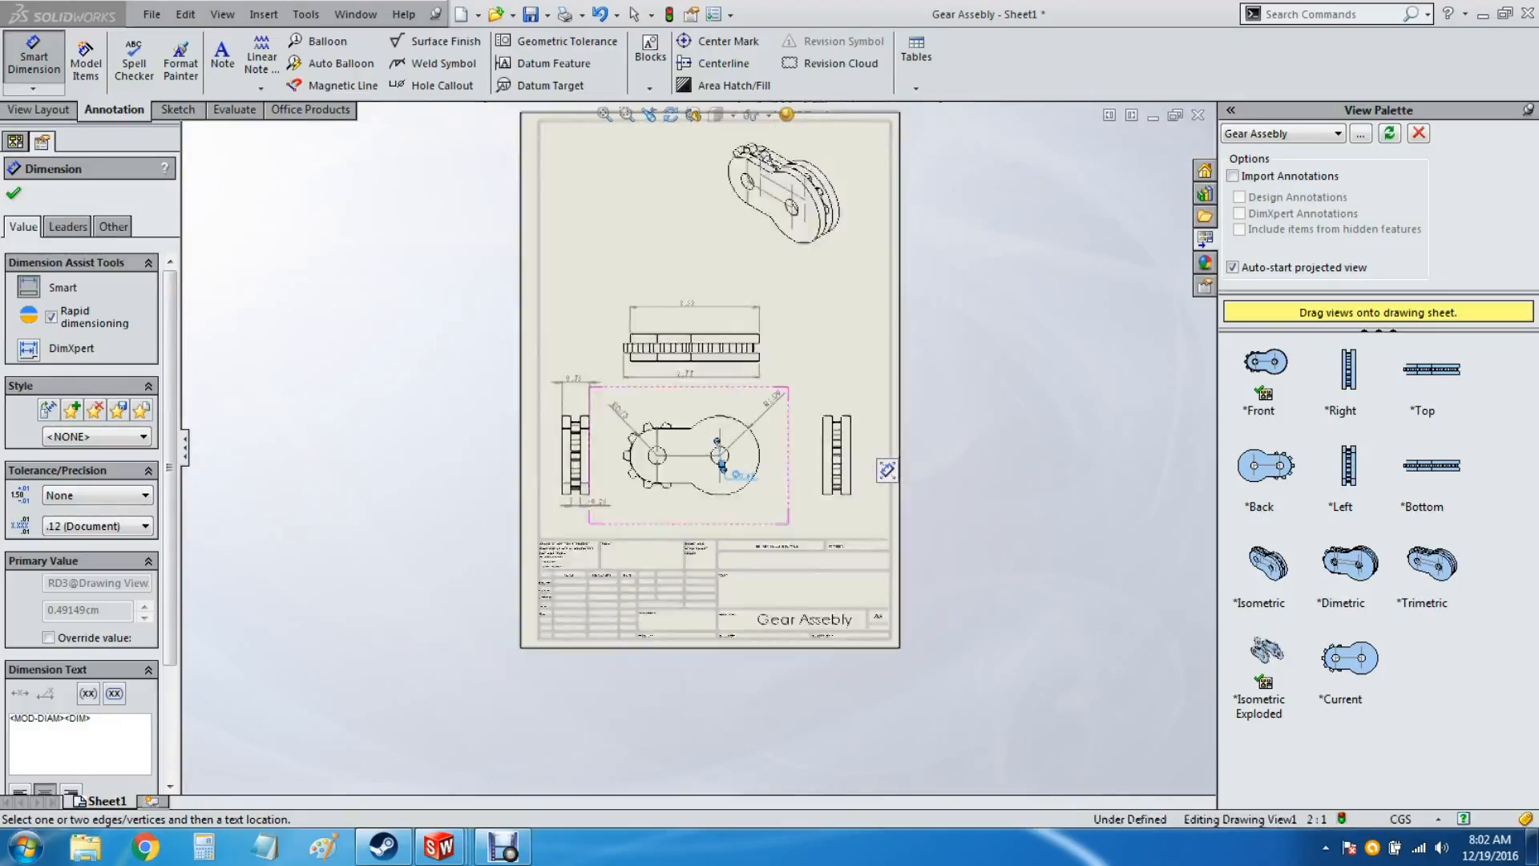
Step: Leave the Smart Dimension command and hide the two clasp sketches showing in the isometric view
scroll(800, 157, "down", 3)
right_click(719, 315)
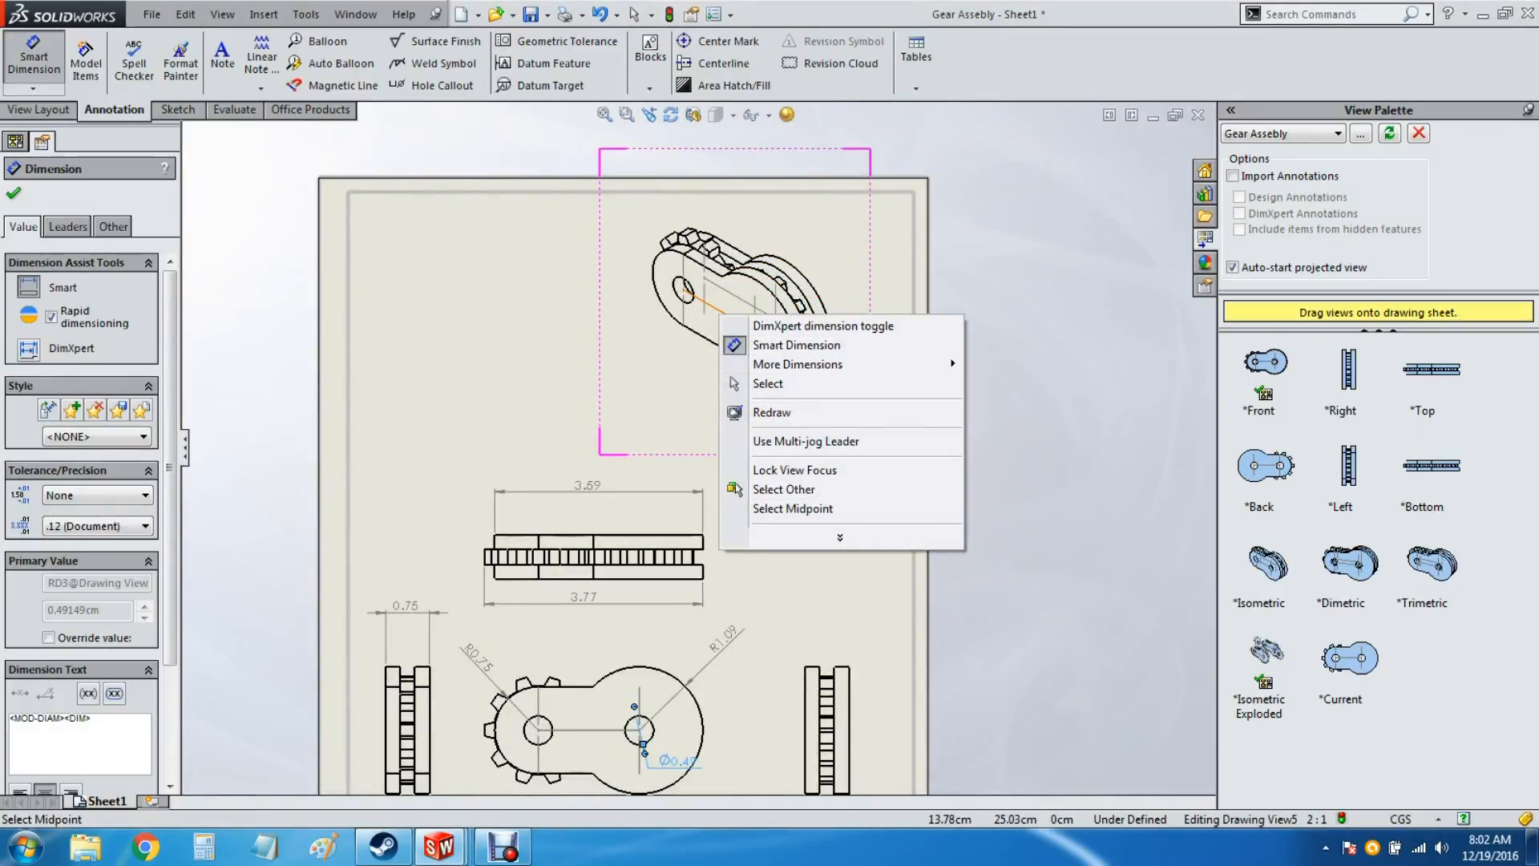
key("Escape")
left_click(14, 193)
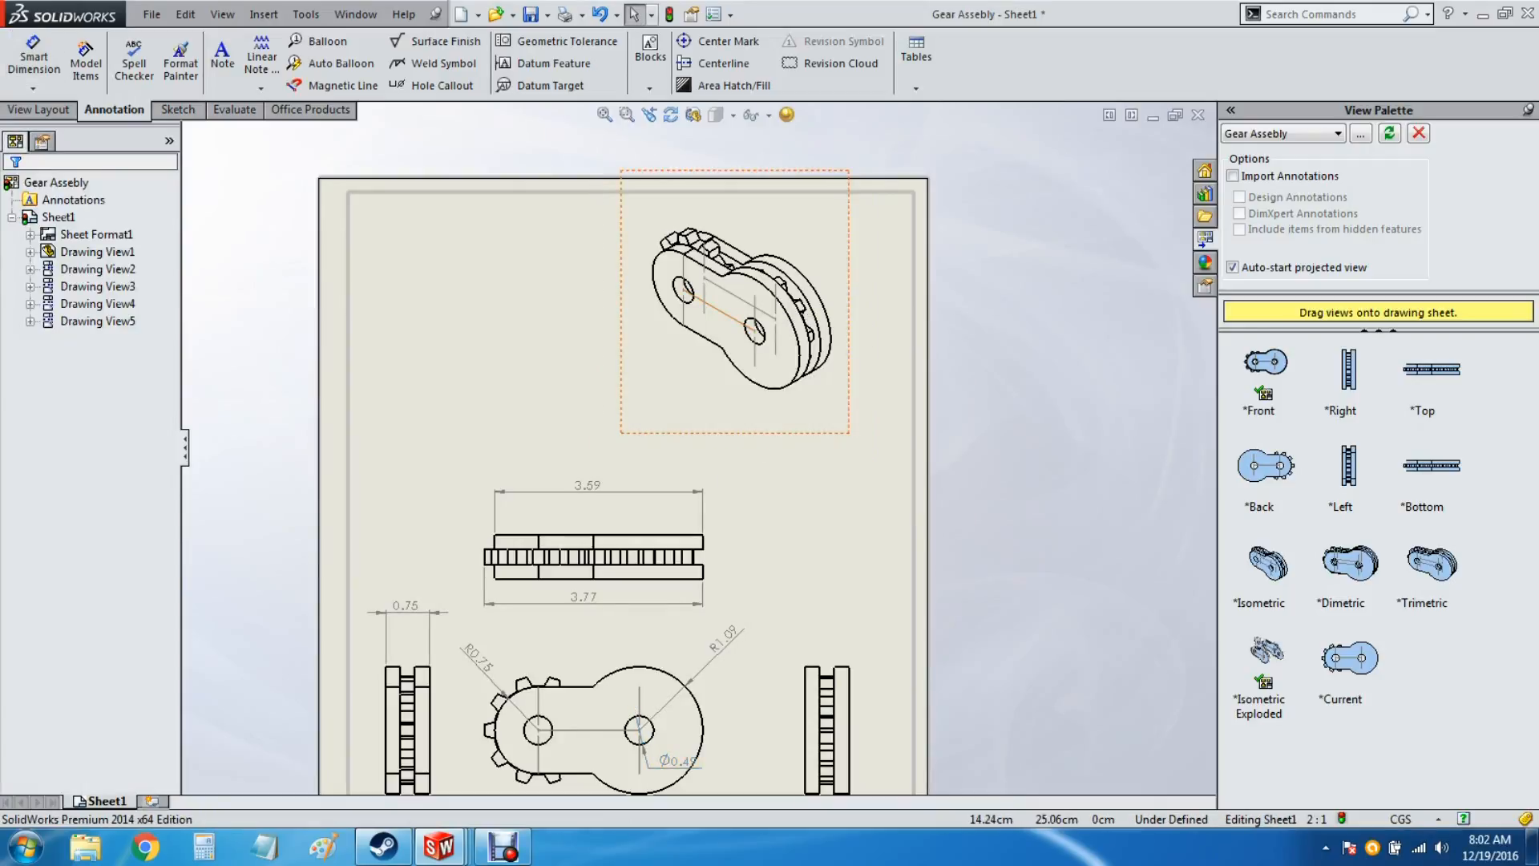
right_click(726, 314)
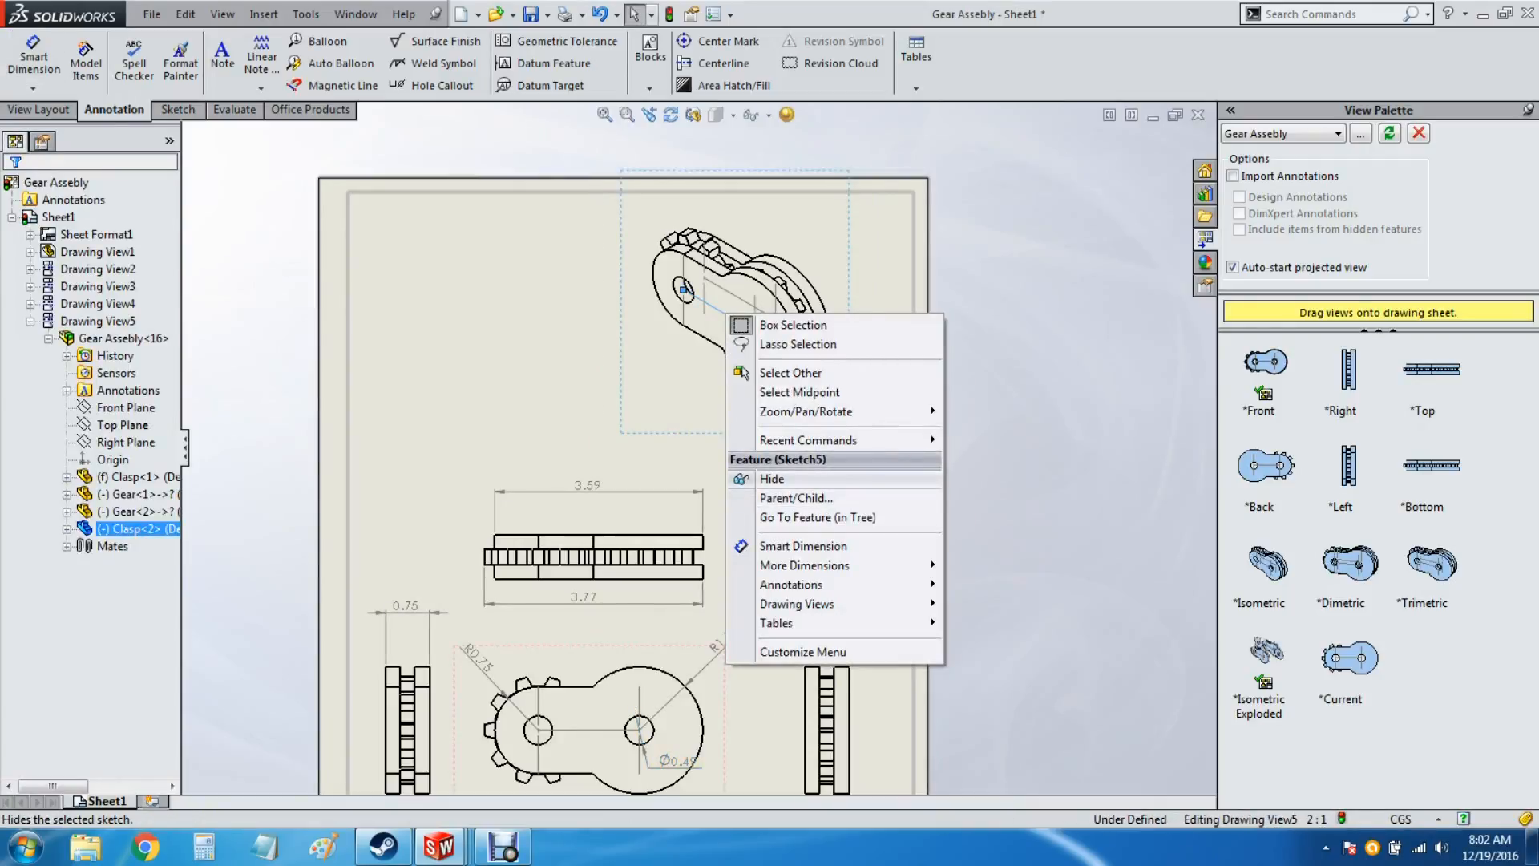
left_click(772, 478)
right_click(732, 297)
left_click(772, 464)
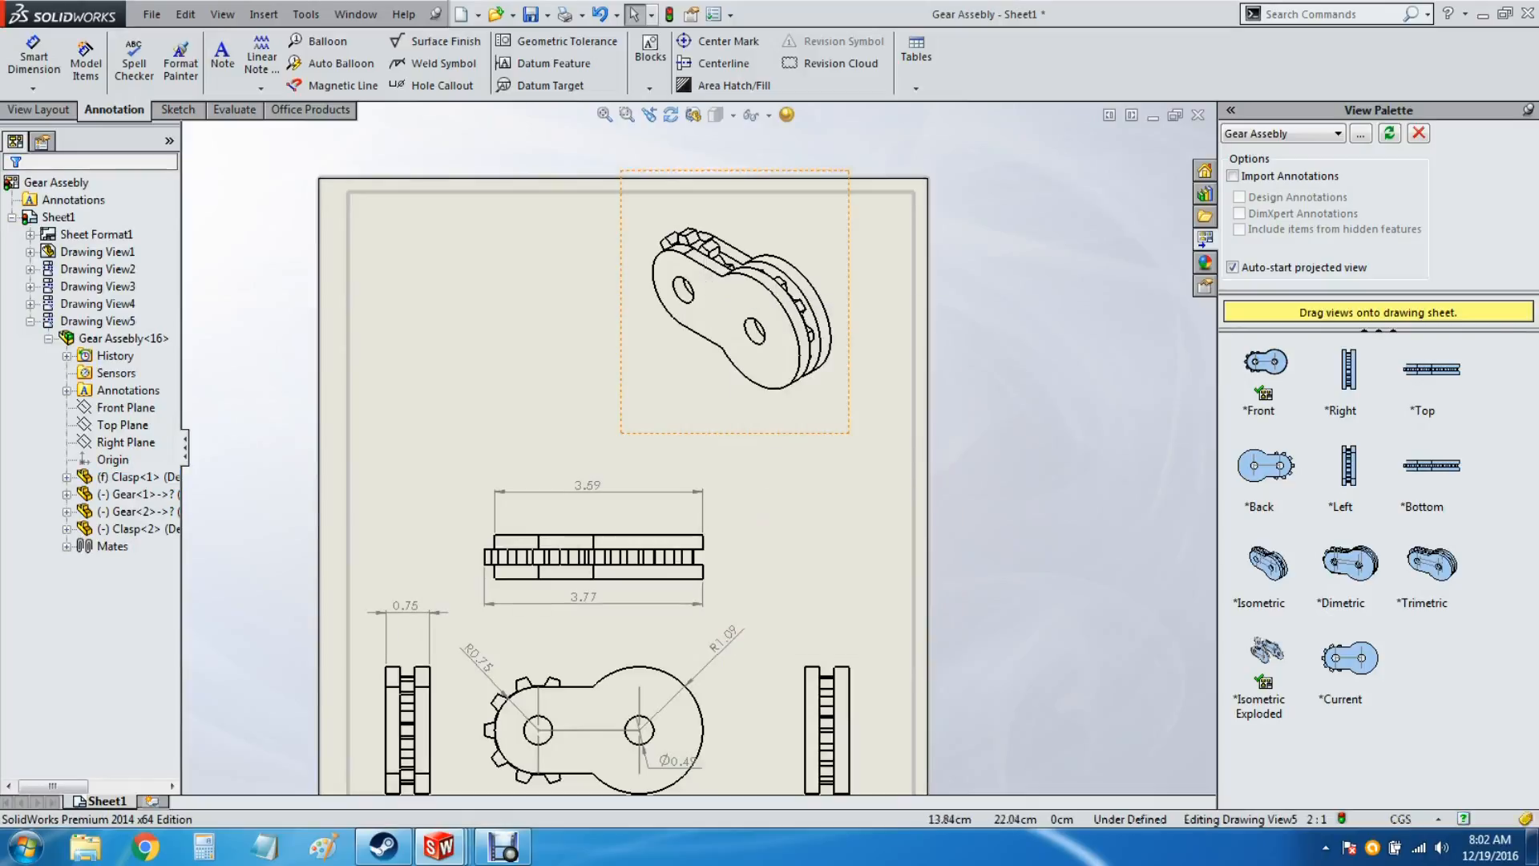
Step: Try the wireframe and hidden-line display styles on the isometric view and settle on Shaded With Edges in high quality
left_click(745, 274)
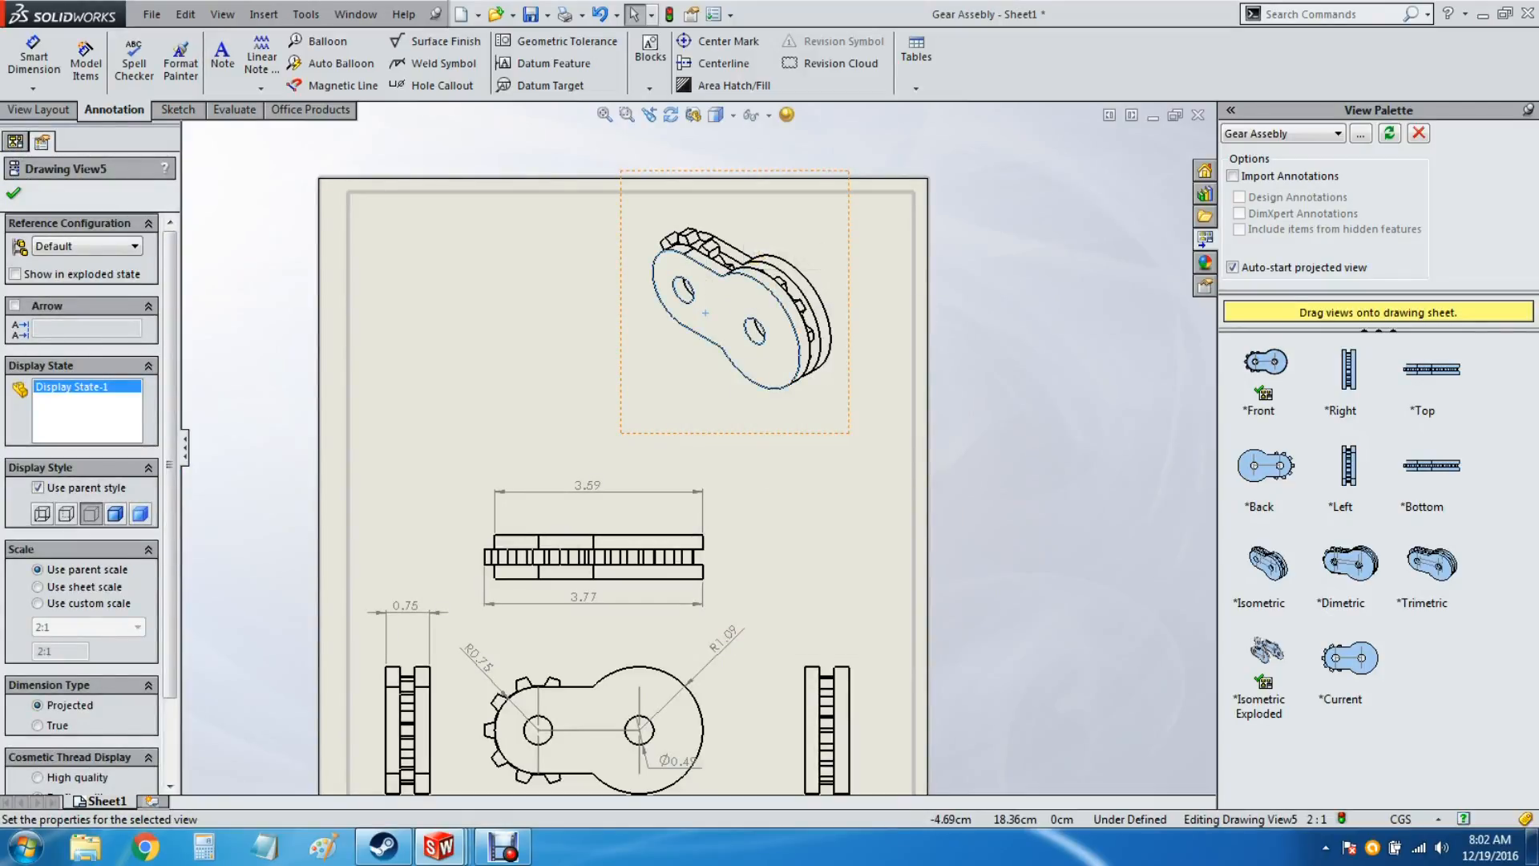
left_click(42, 514)
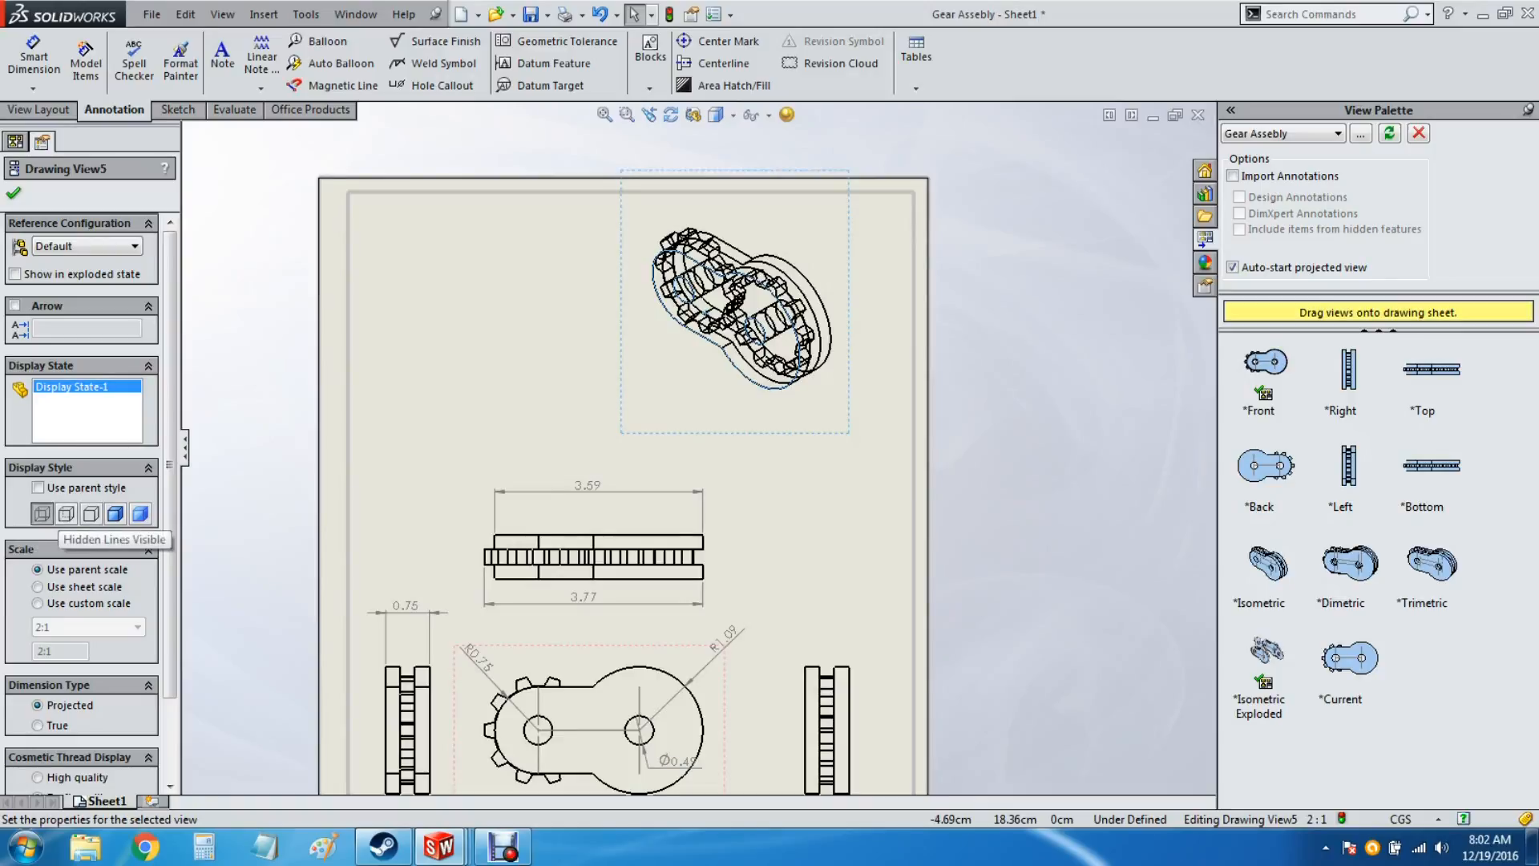
left_click(66, 514)
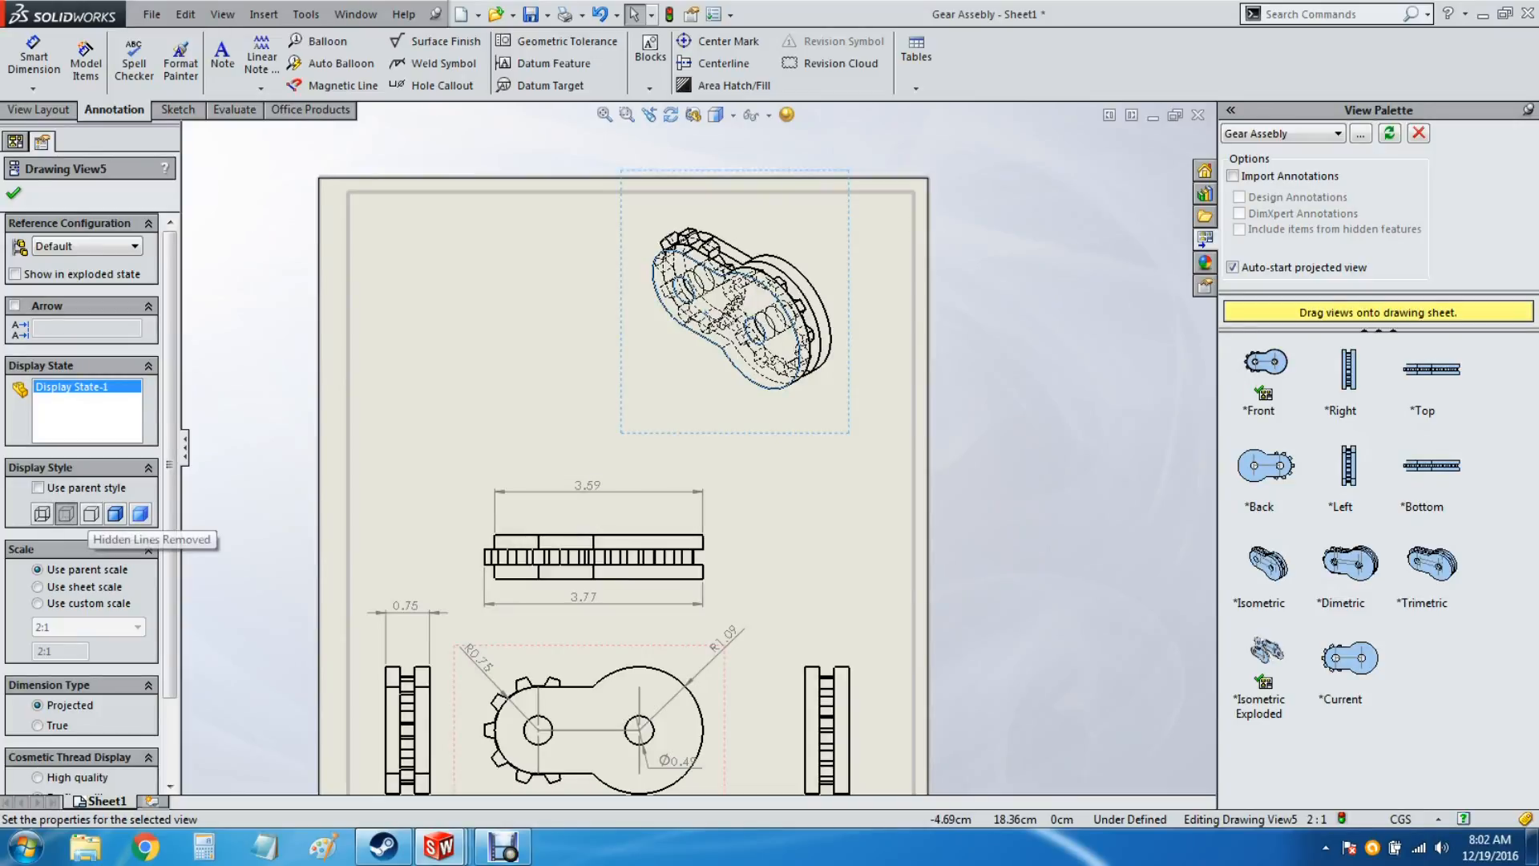
left_click(90, 513)
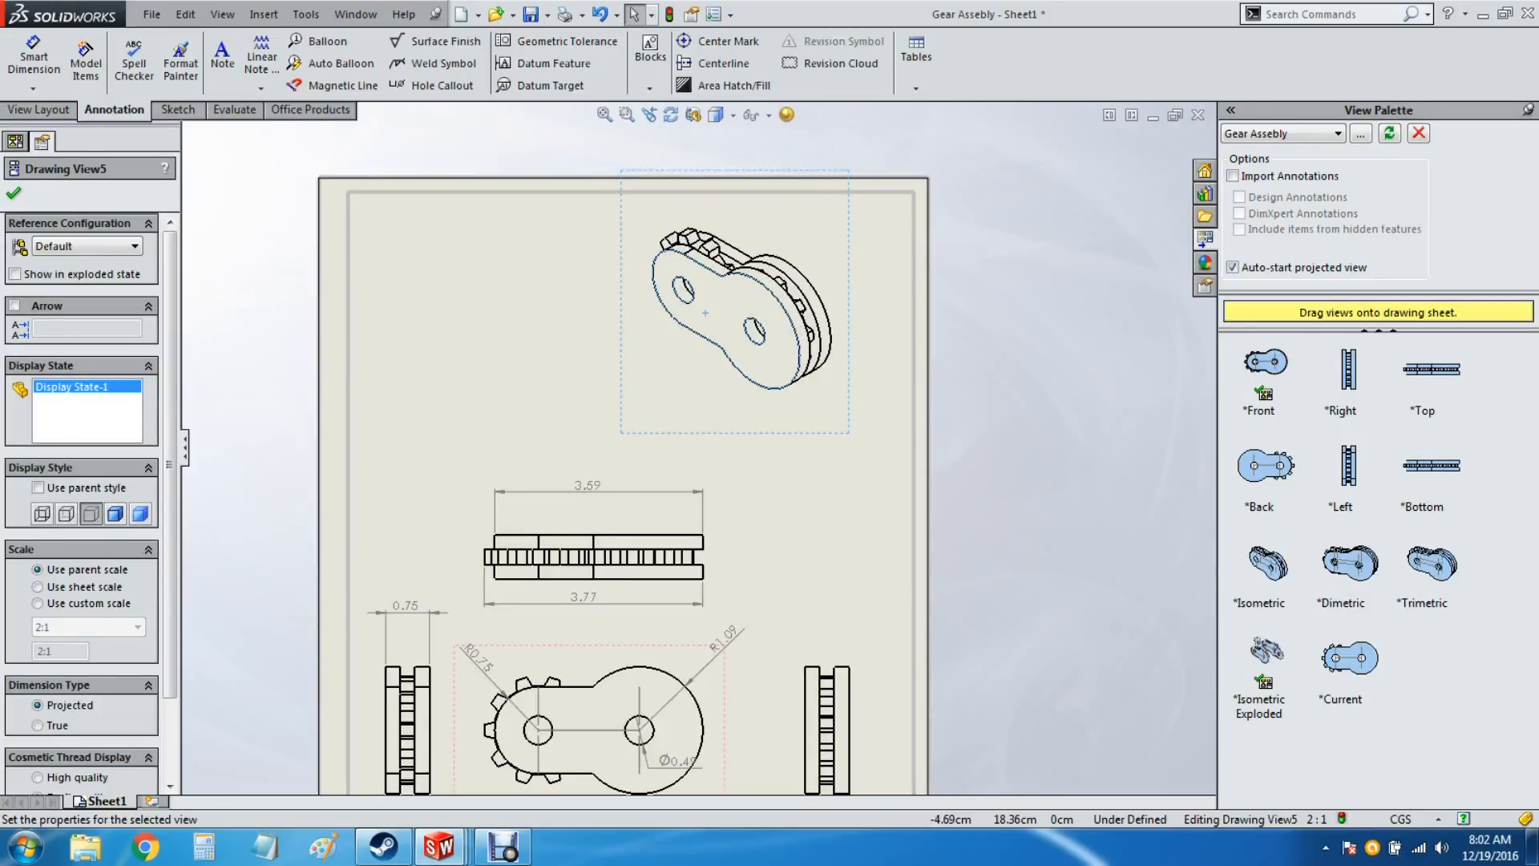
left_click(115, 513)
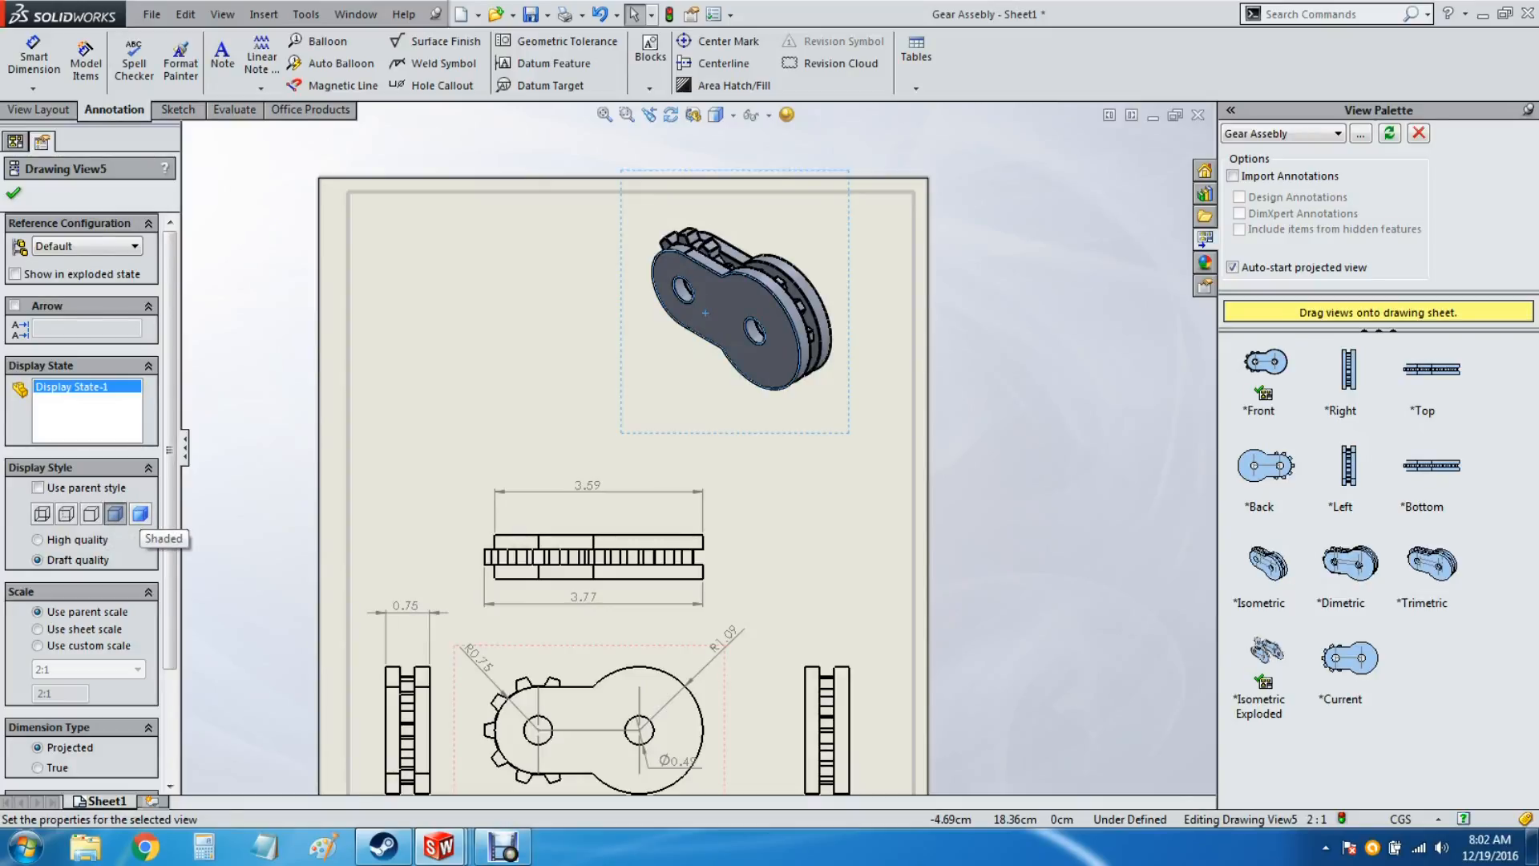
left_click(38, 540)
key("Escape")
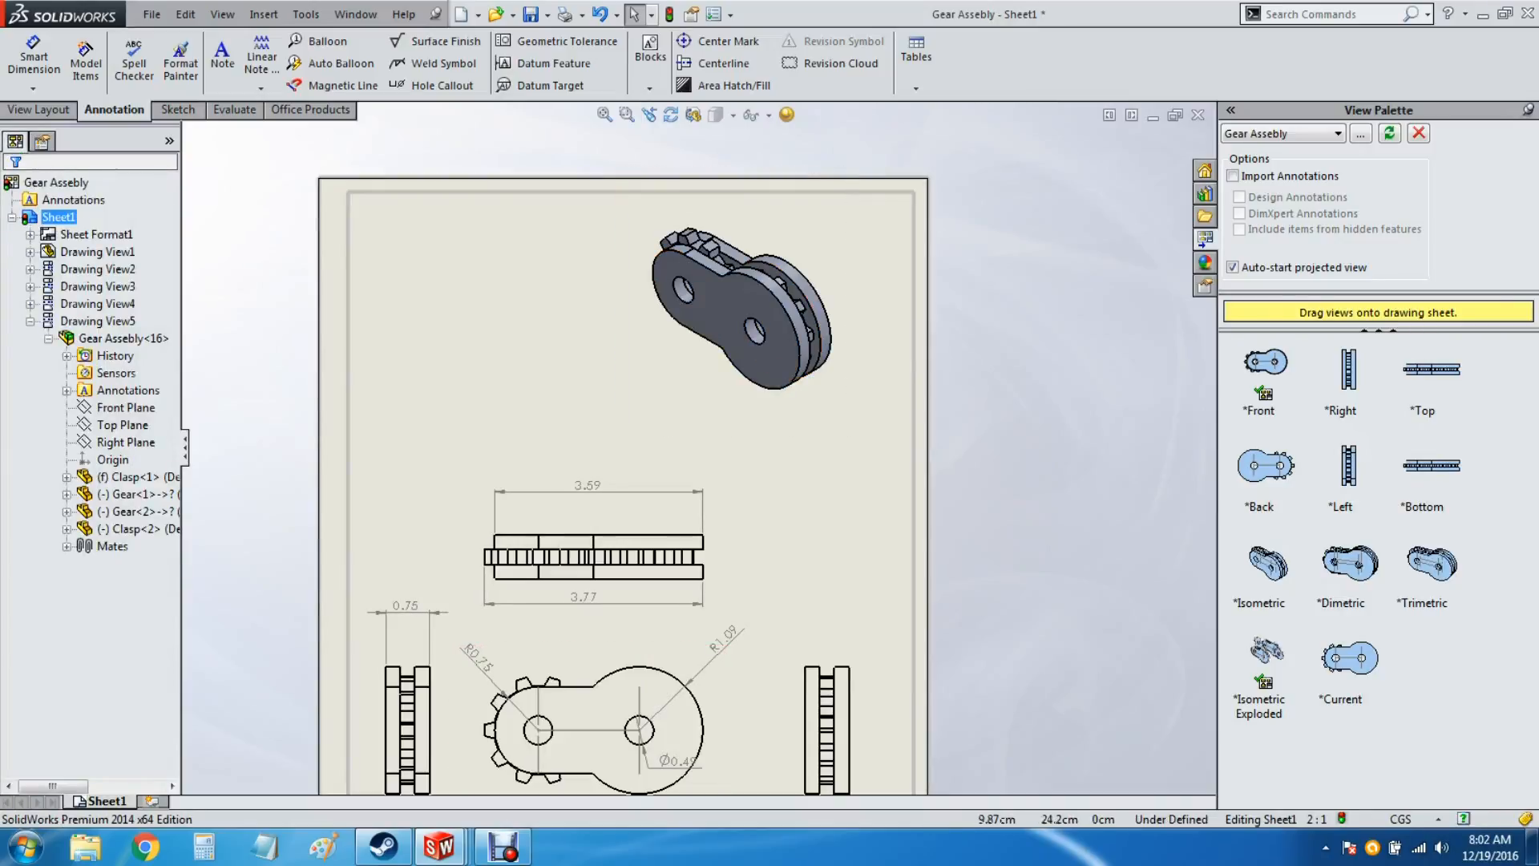
Step: Open the sheet format for editing so the title block can be changed
scroll(697, 447, "up", 5)
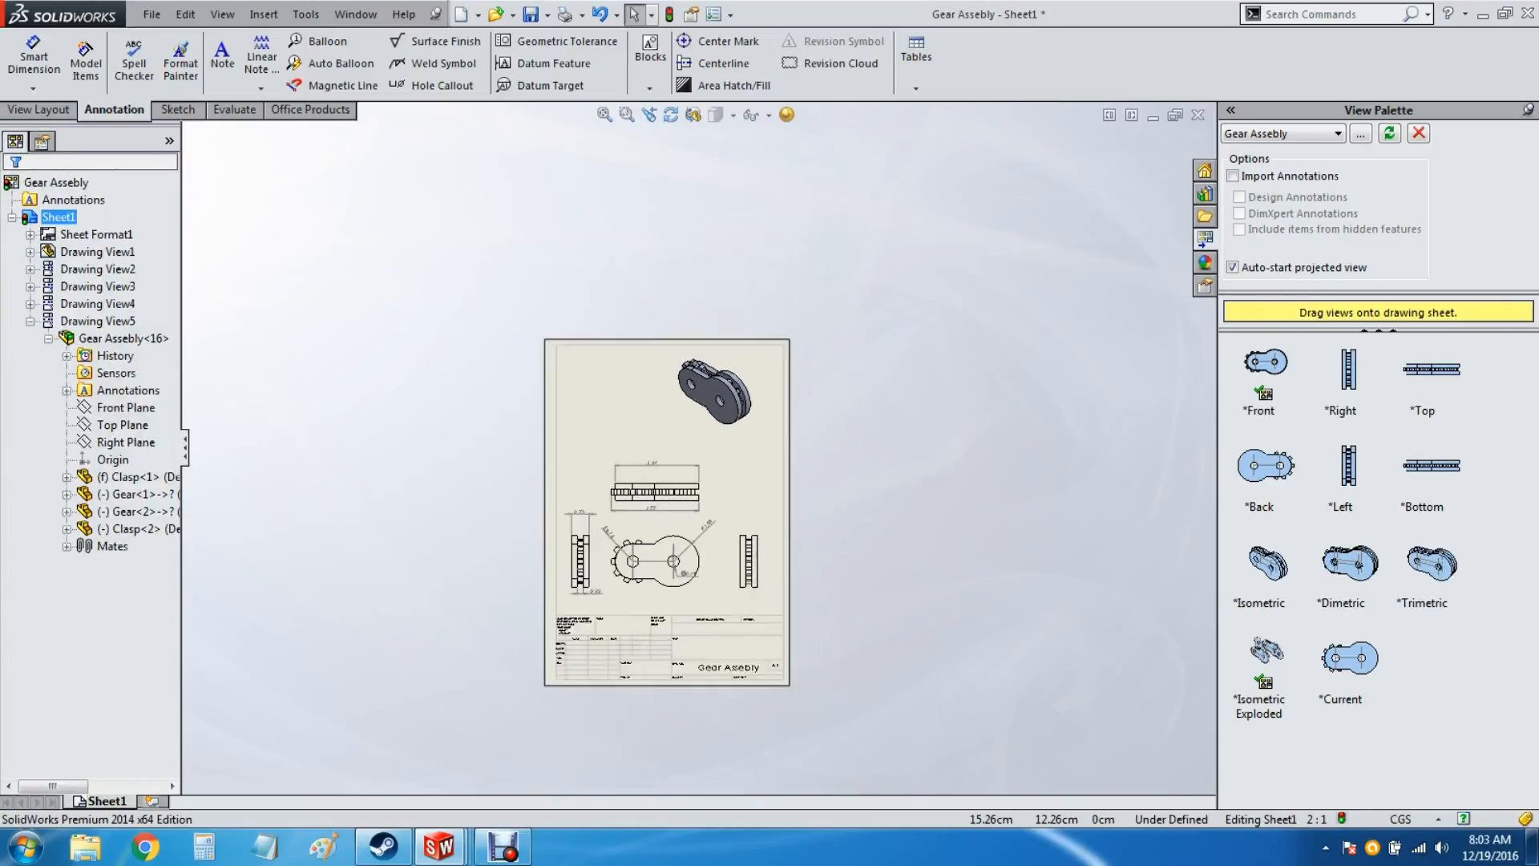
scroll(726, 654, "down", 5)
scroll(725, 654, "up", 2)
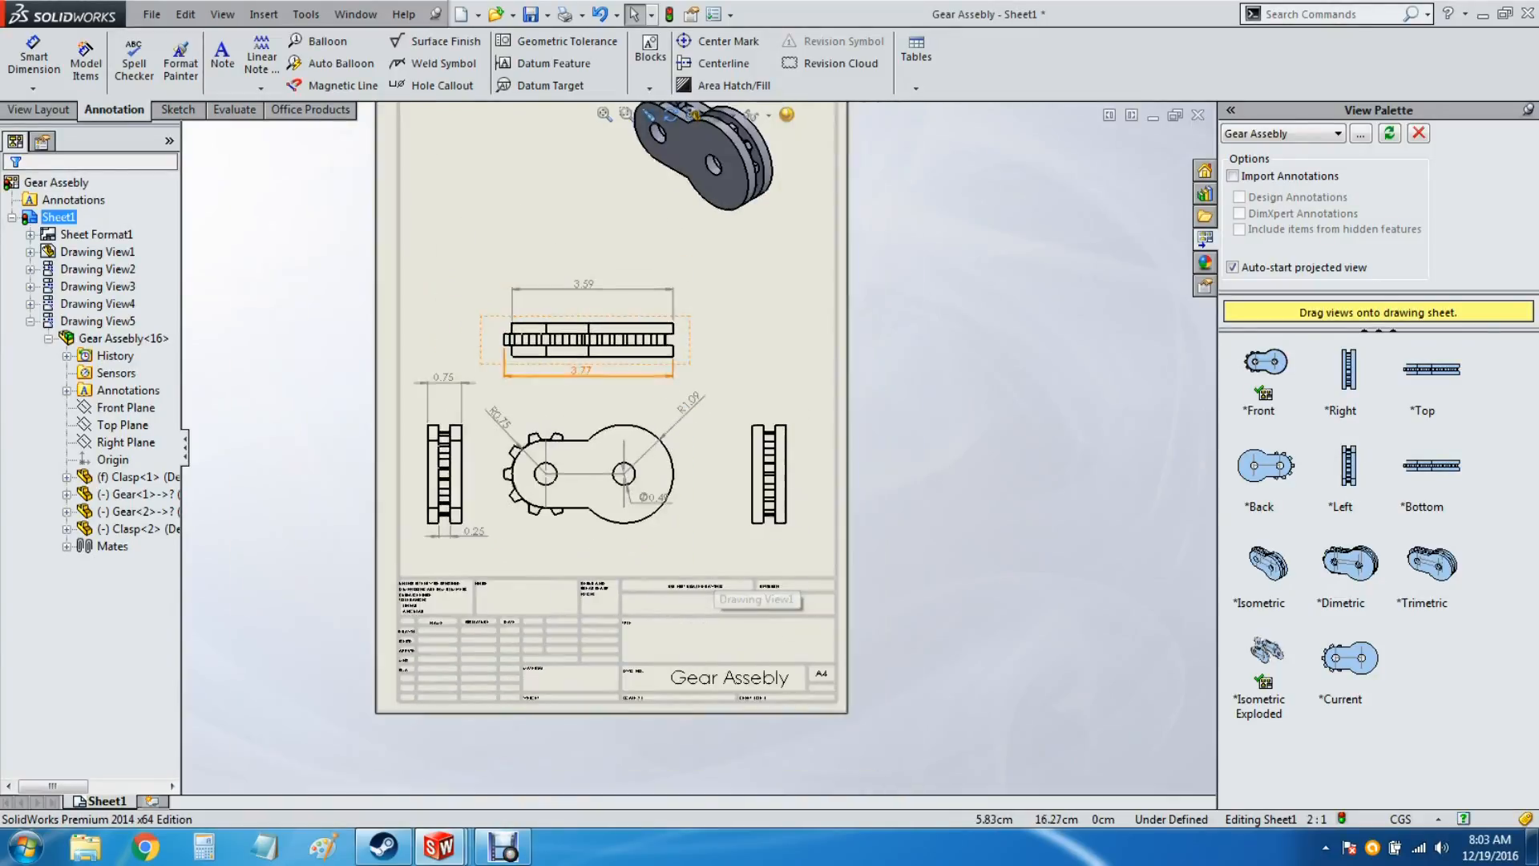
scroll(978, 768, "up", 1)
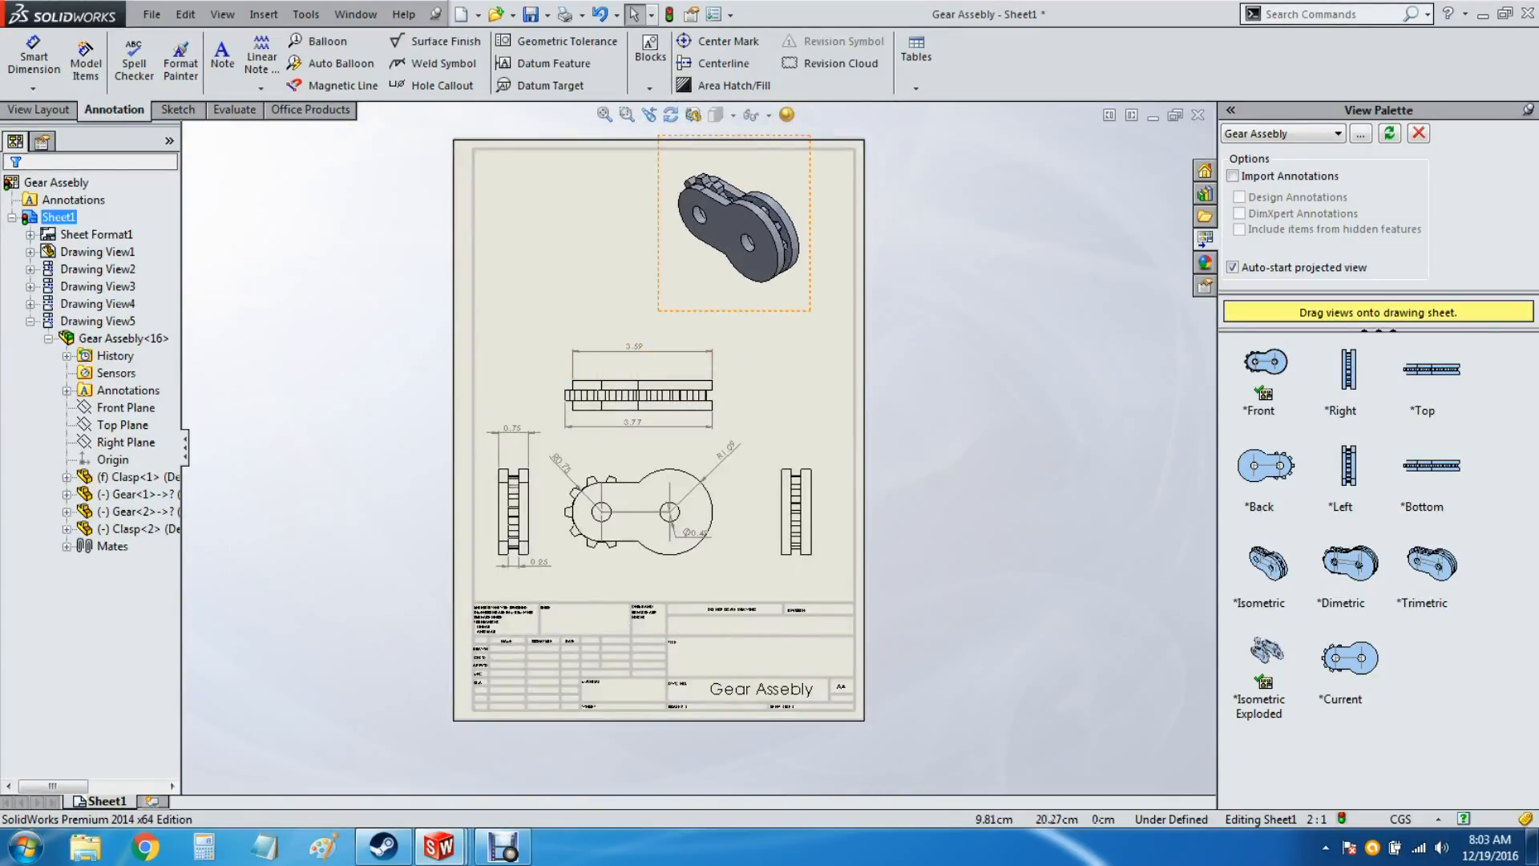
scroll(770, 726, "down", 3)
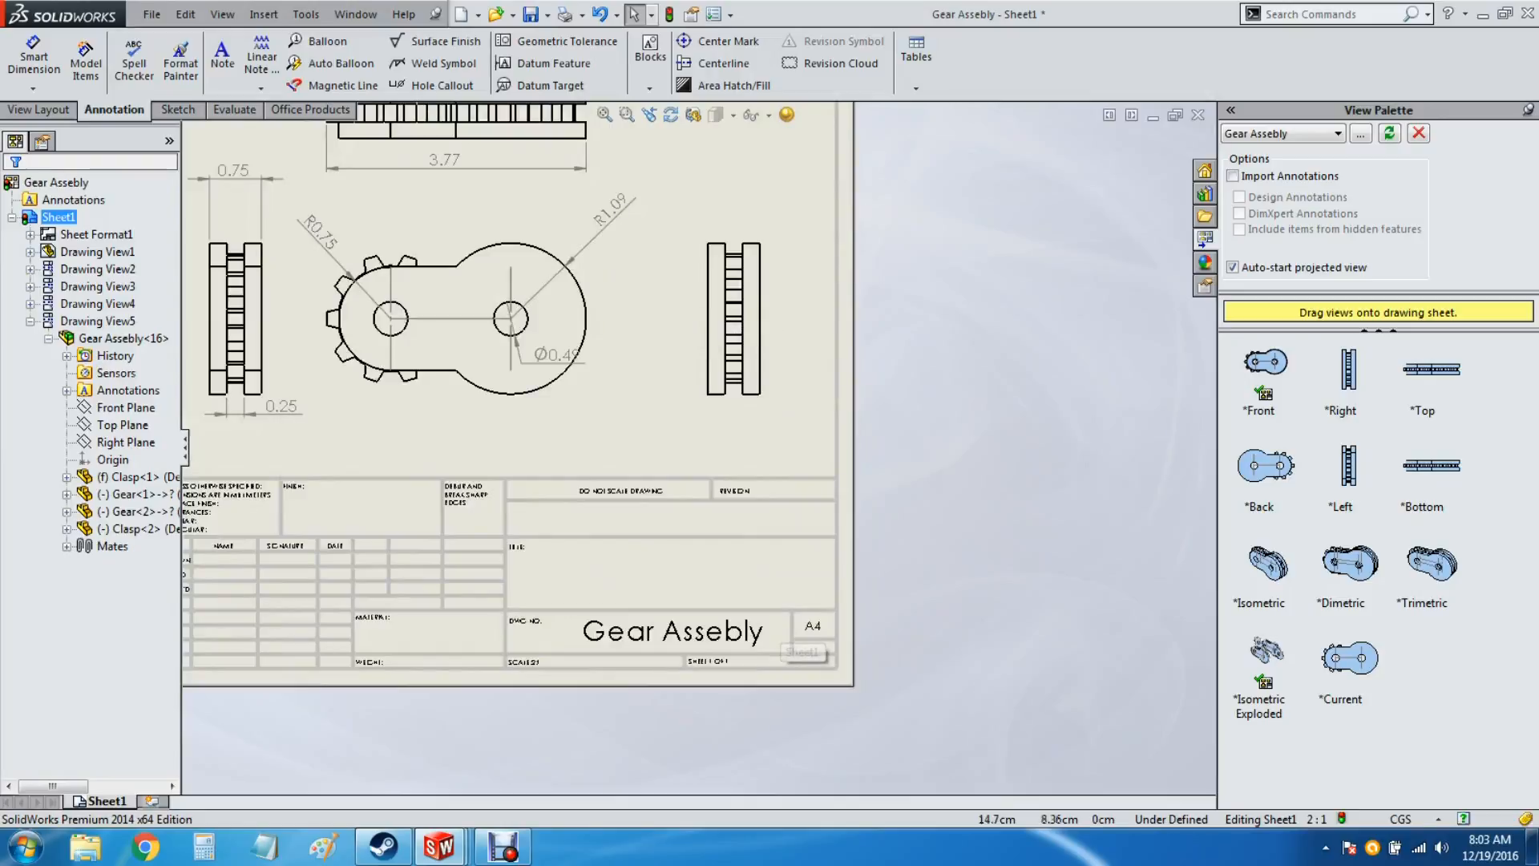
right_click(718, 289)
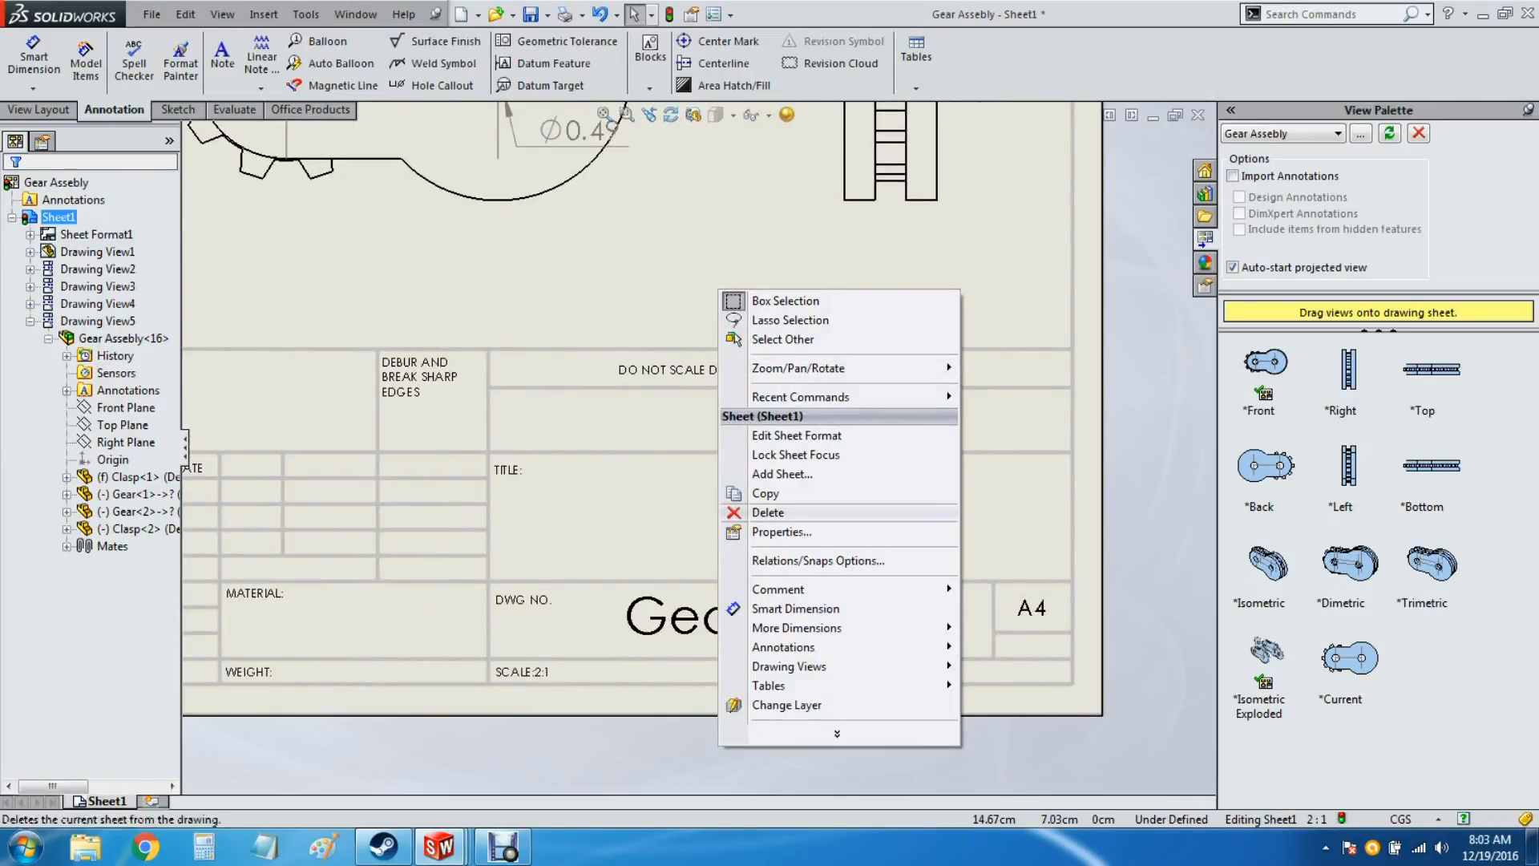
left_click(796, 435)
scroll(721, 621, "up", 3)
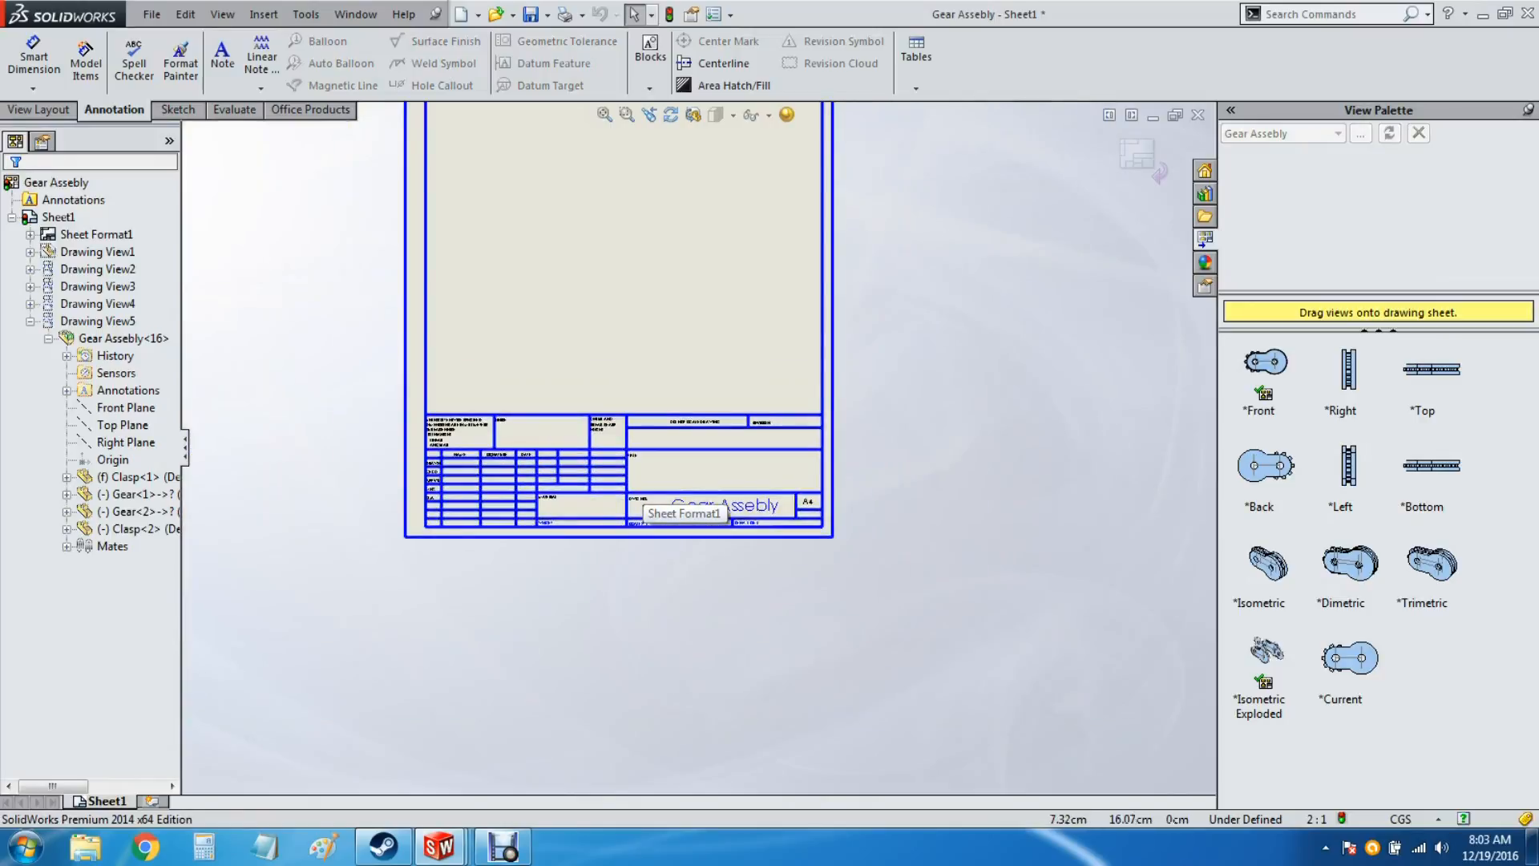
Step: Fill the empty title field of the title block with the text FIDGET GEAR ASSEMBLY
scroll(721, 621, "down", 3)
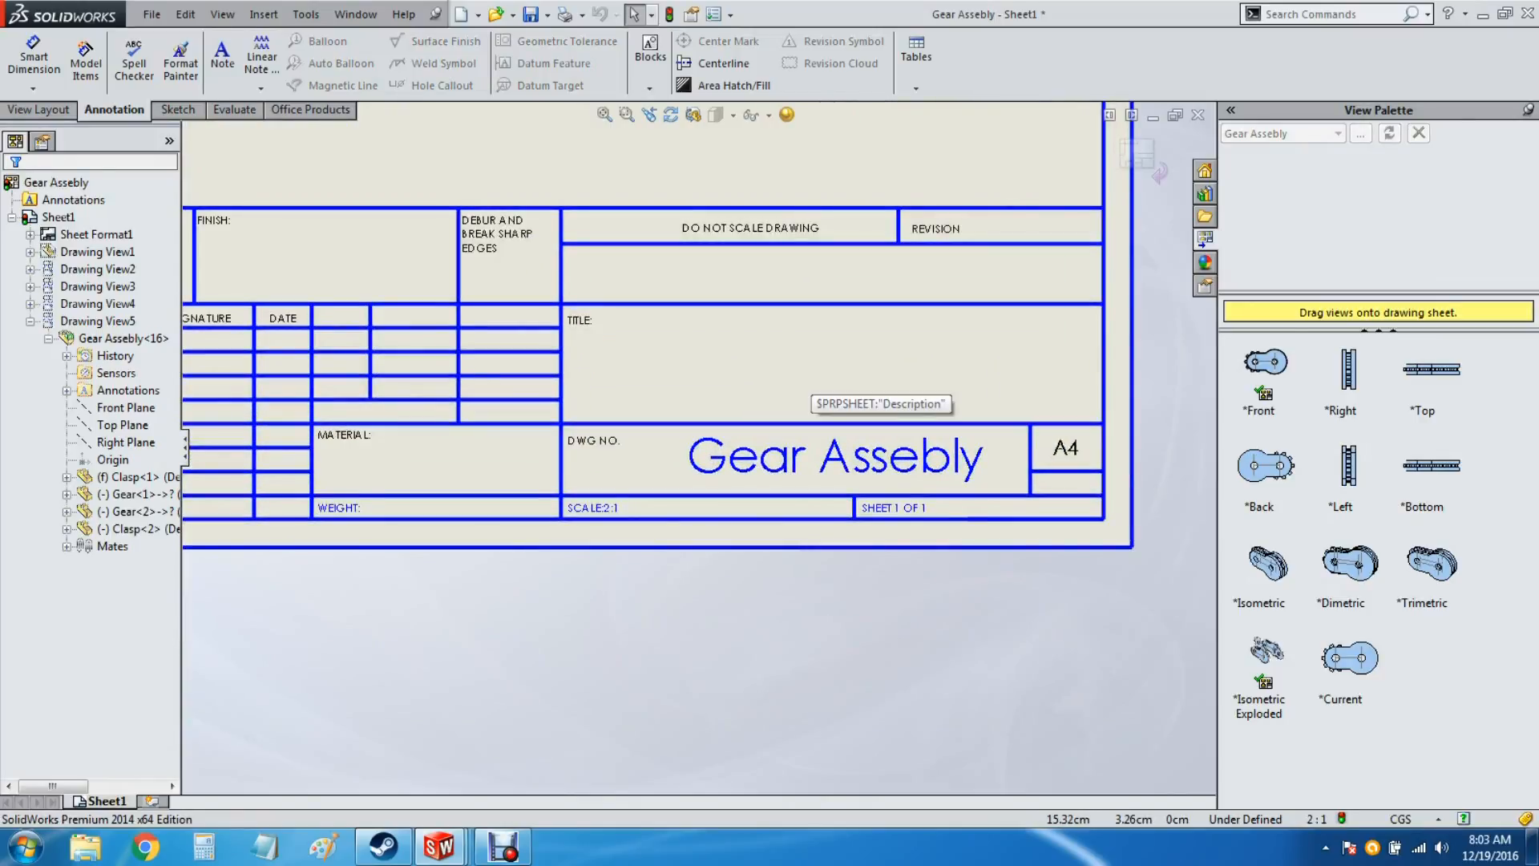
double_click(808, 367)
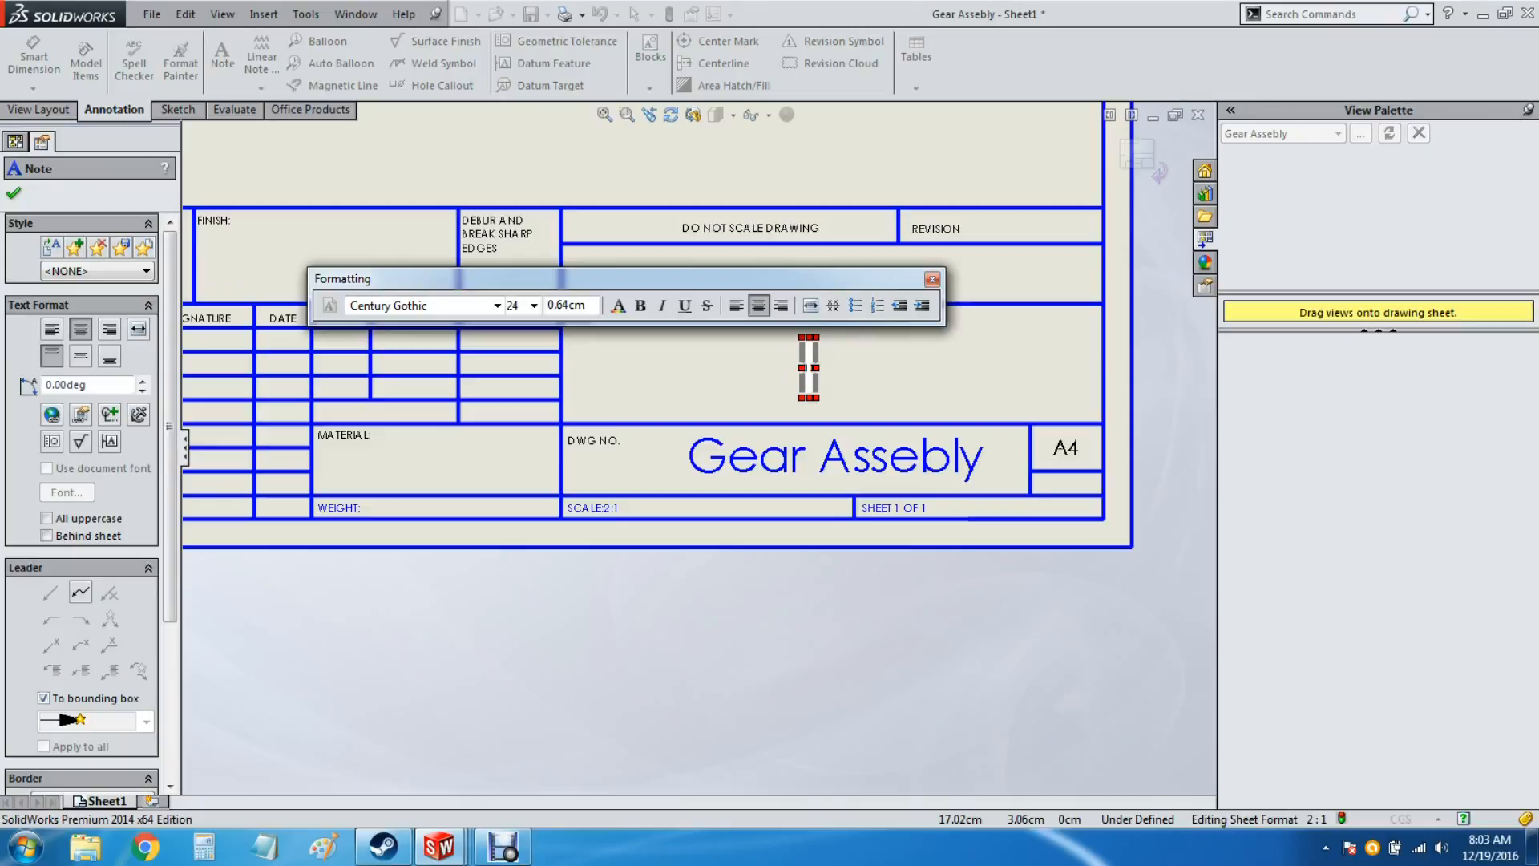
type("FID")
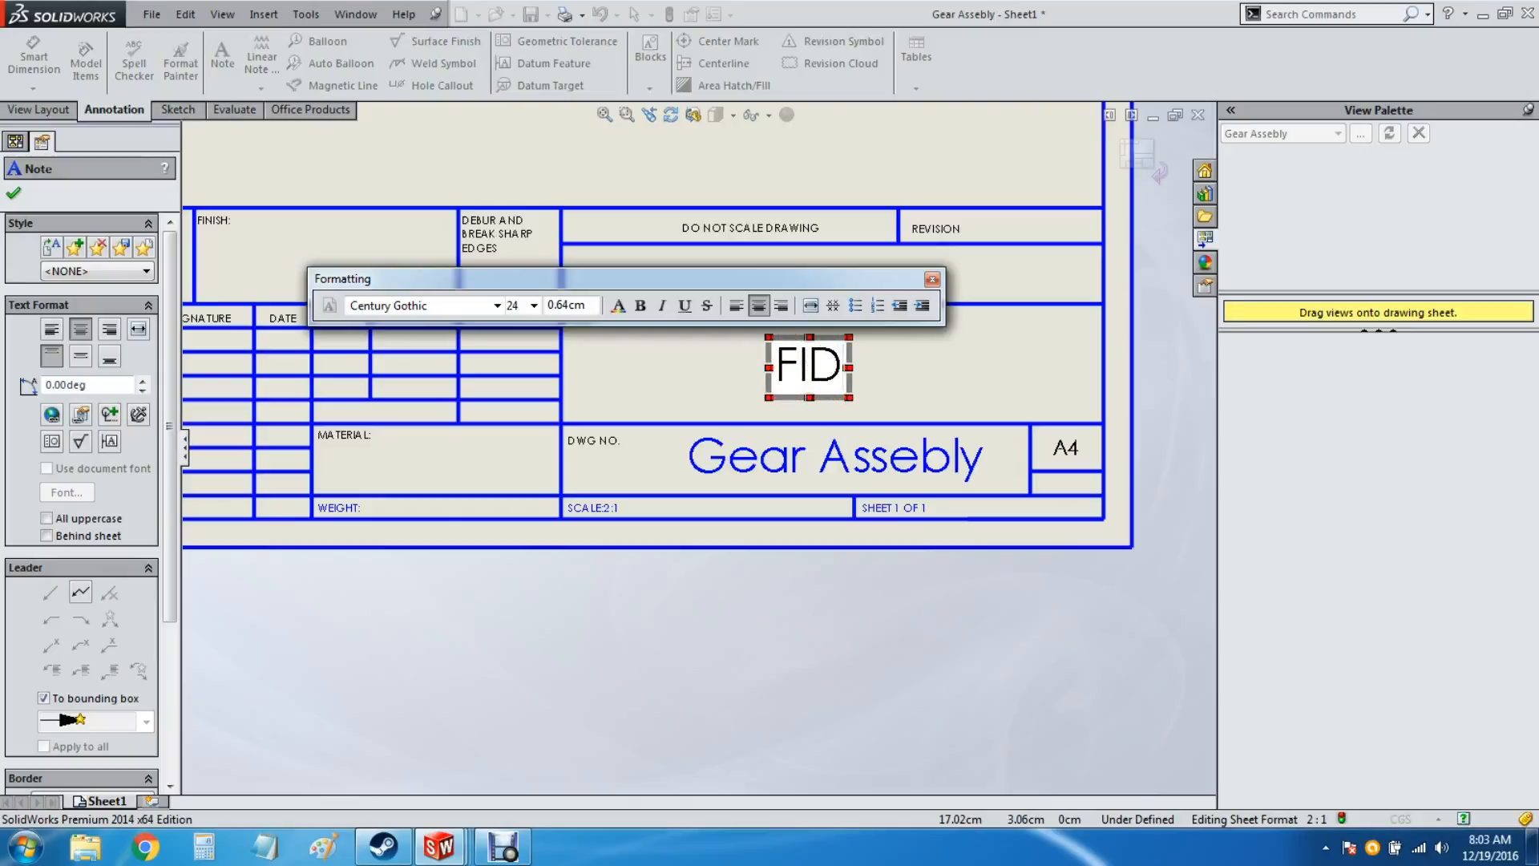
type("GET")
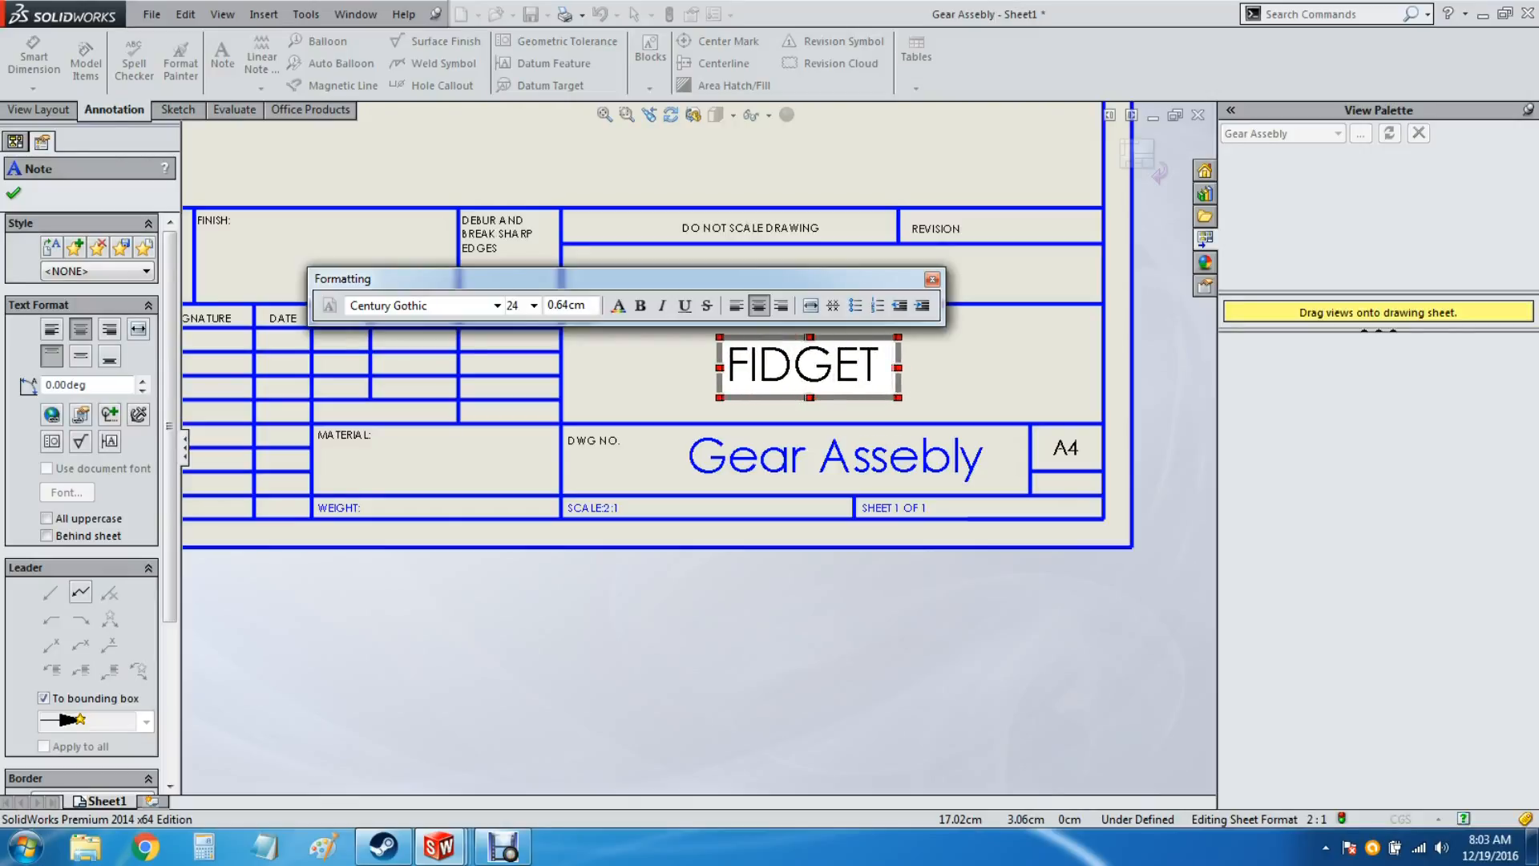
type(" GEAR")
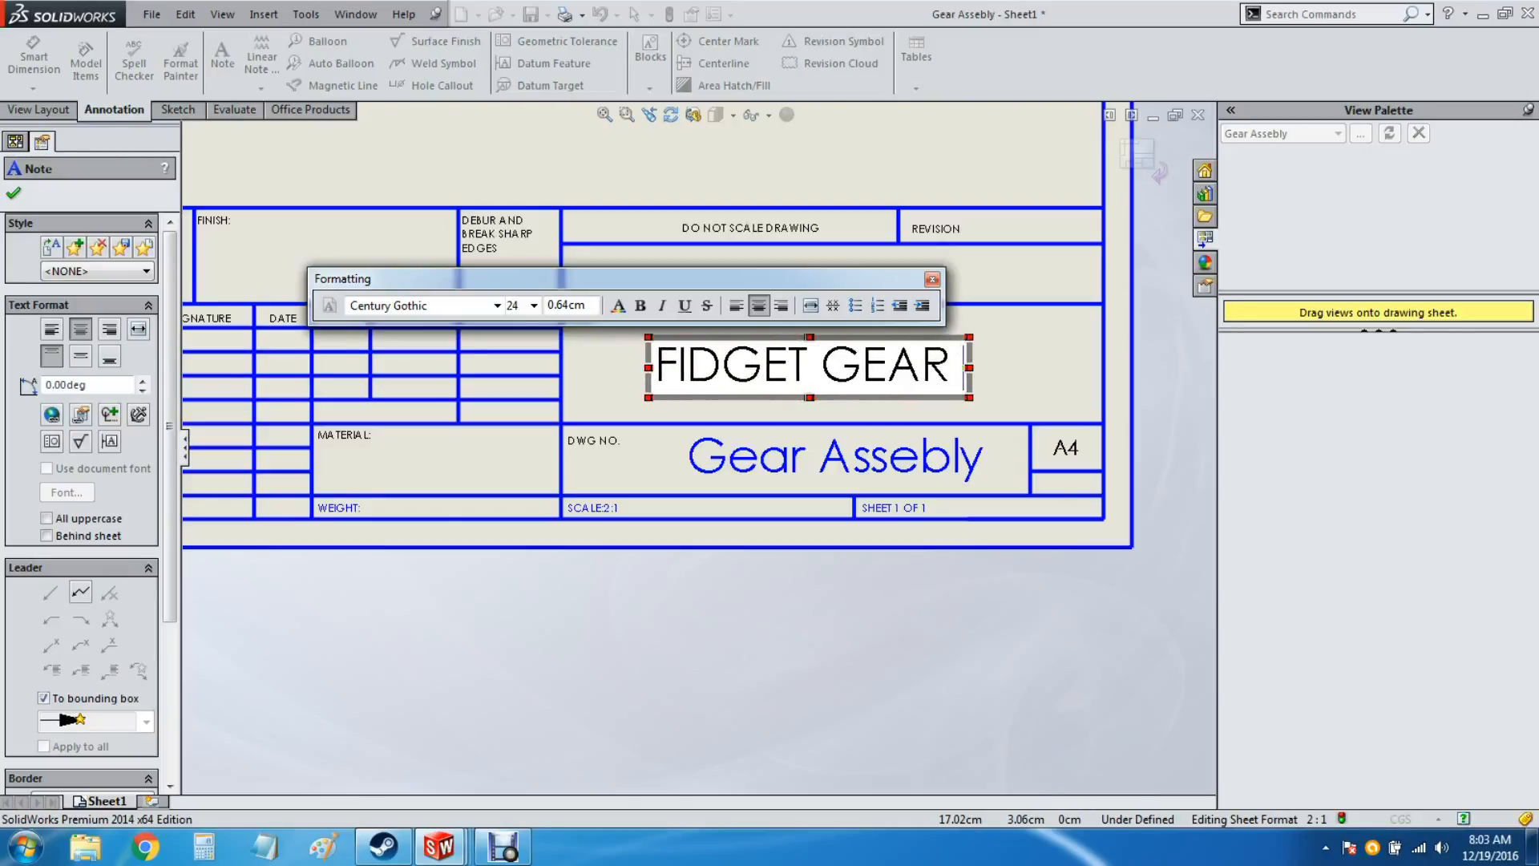
type(" AAE")
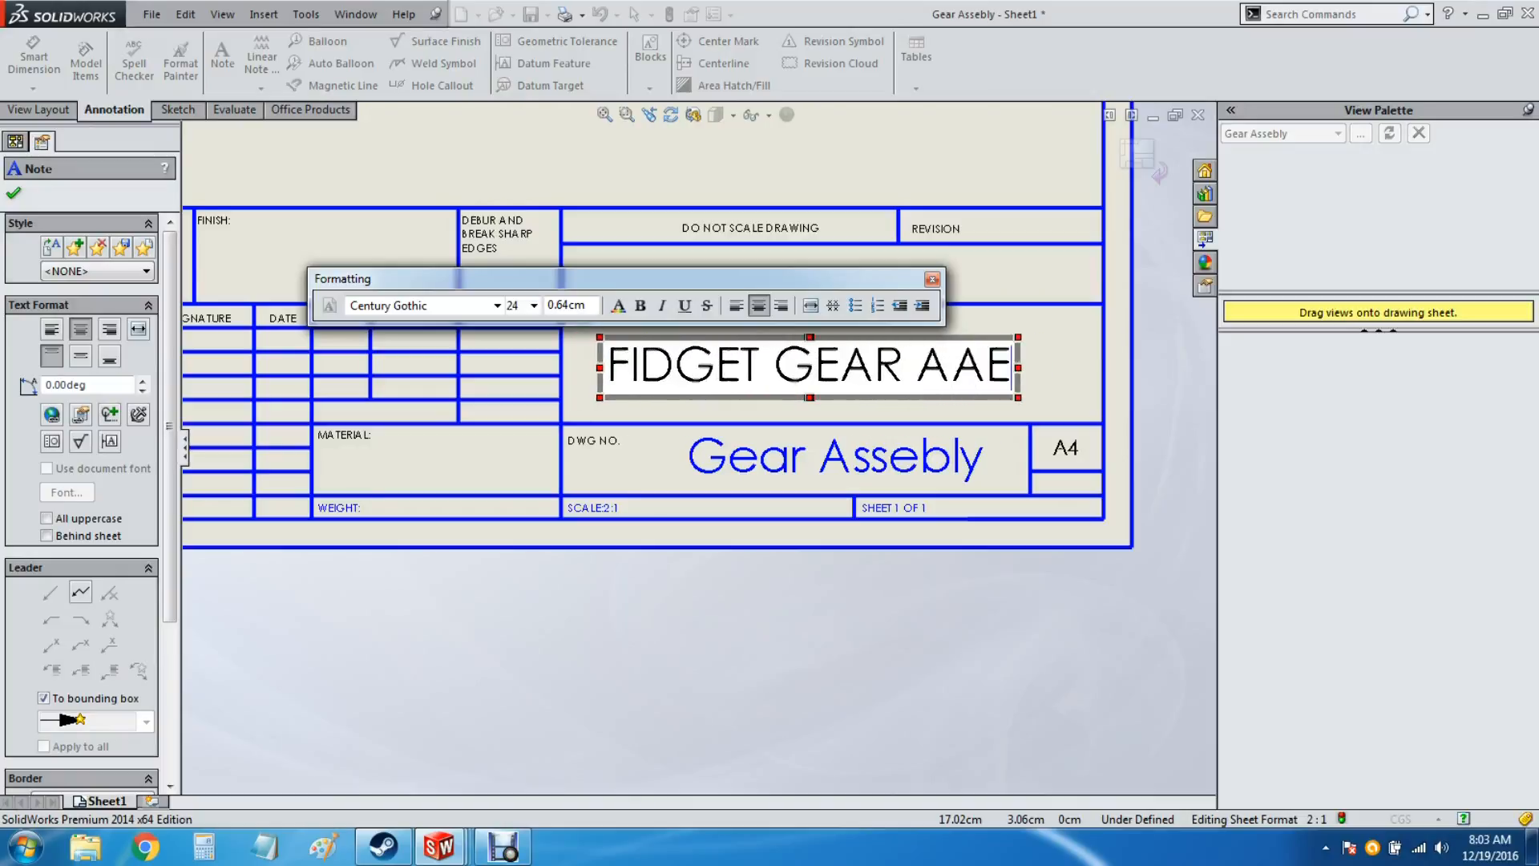
key("BackSpace")
key("BackSpace")
type("SS")
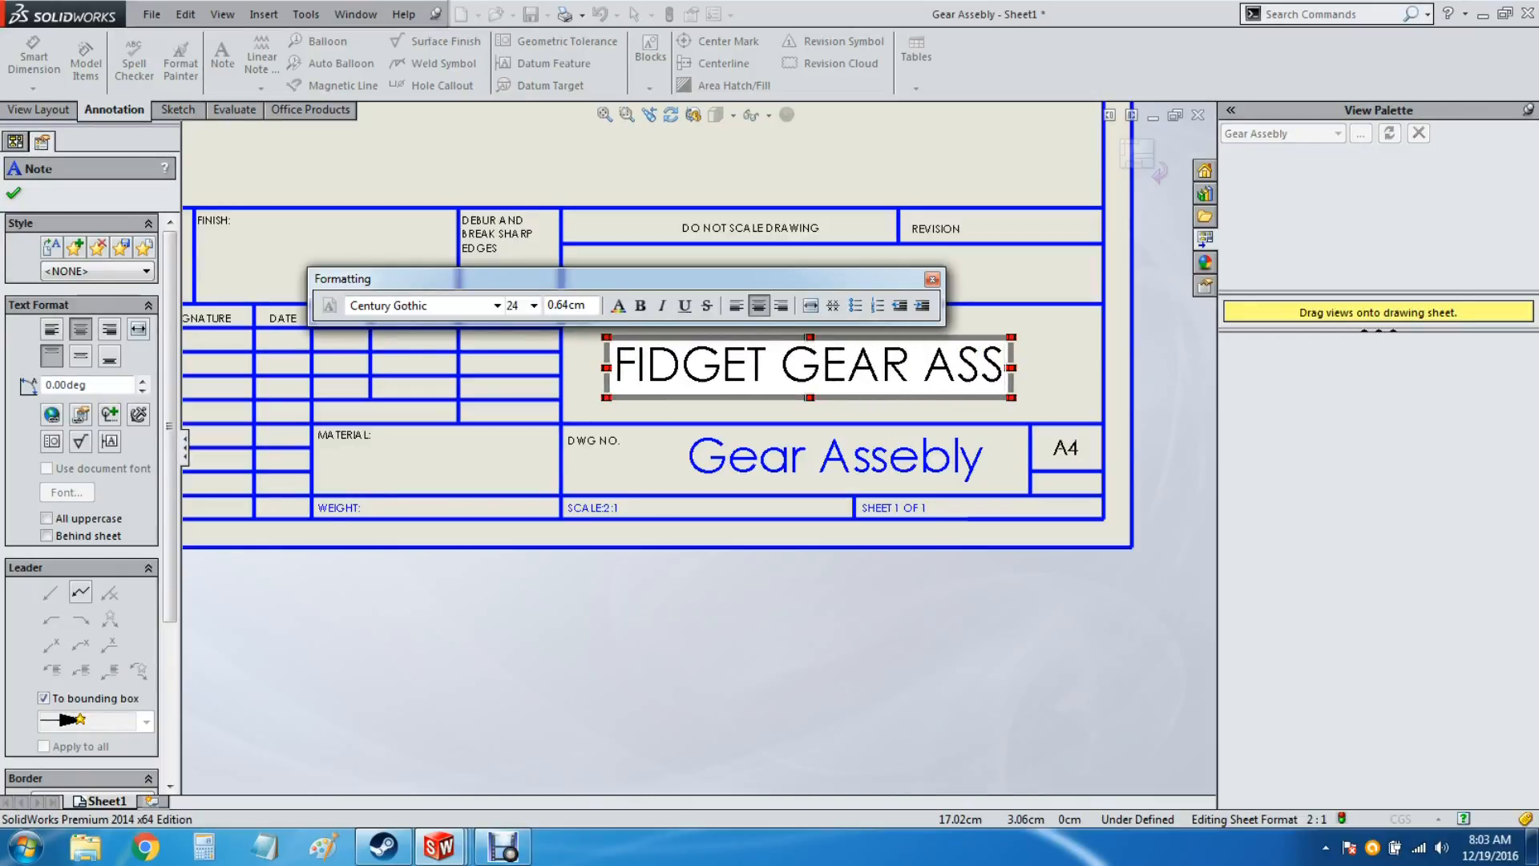
type("EMBL")
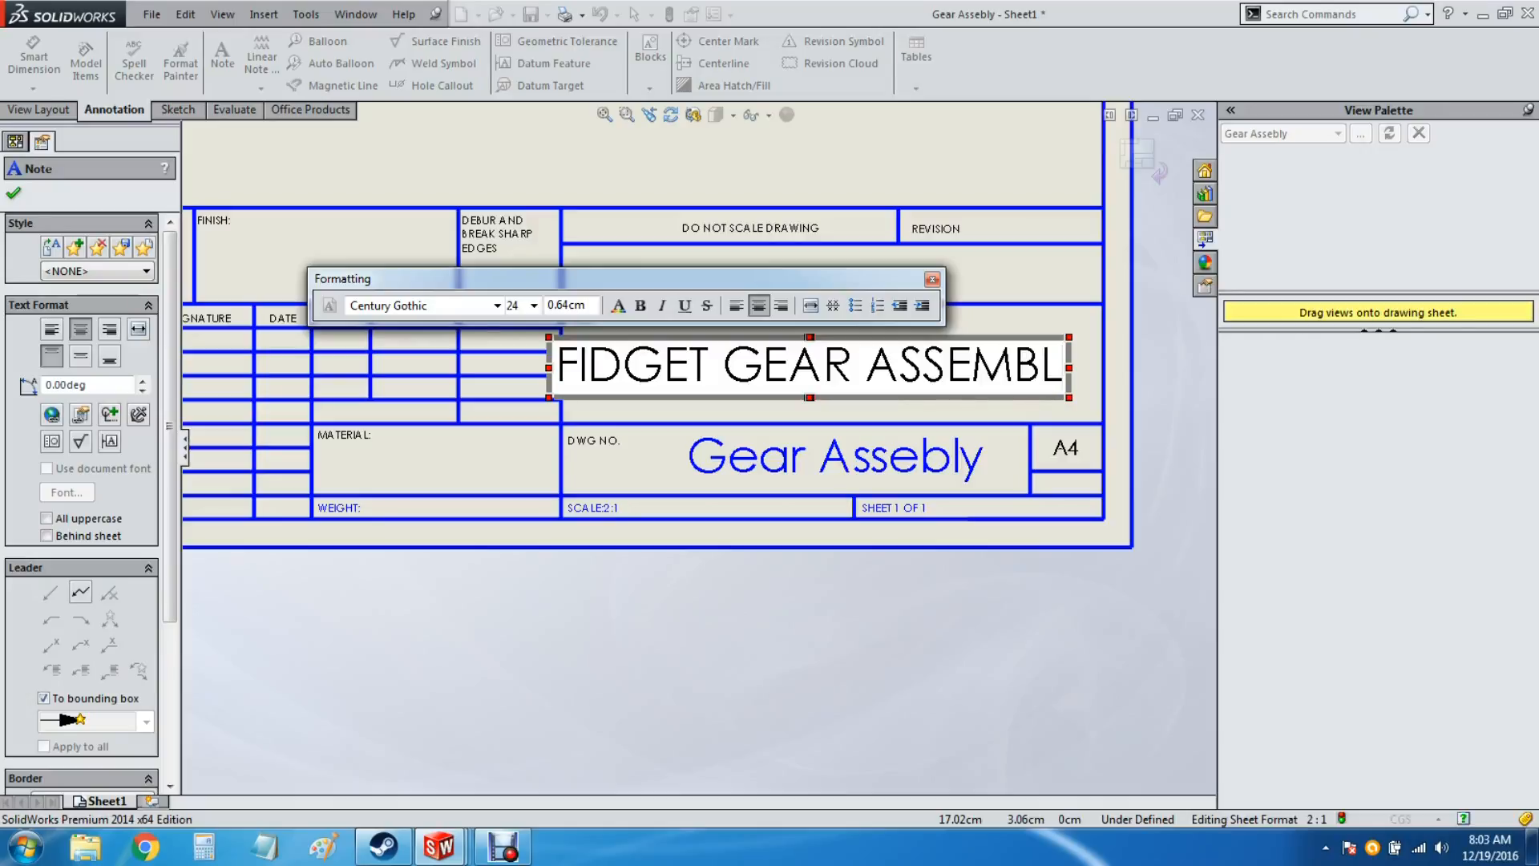
type("Y")
Step: Set the drawing title's font size to 22 and reposition the text so it fits inside the title cell
double_click(957, 367)
key("ctrl+a")
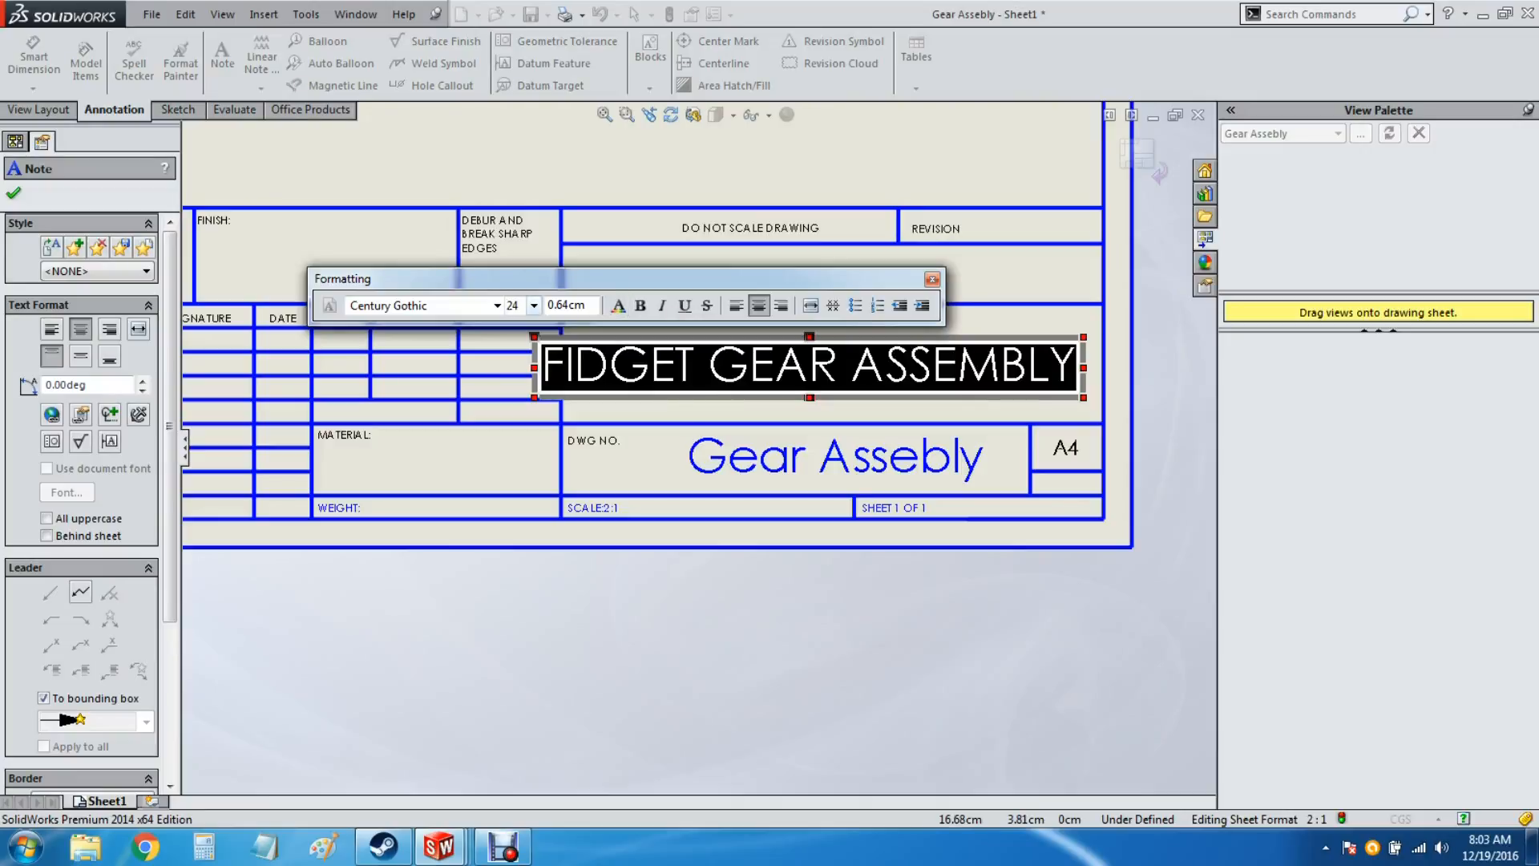
left_click(533, 305)
left_click(520, 440)
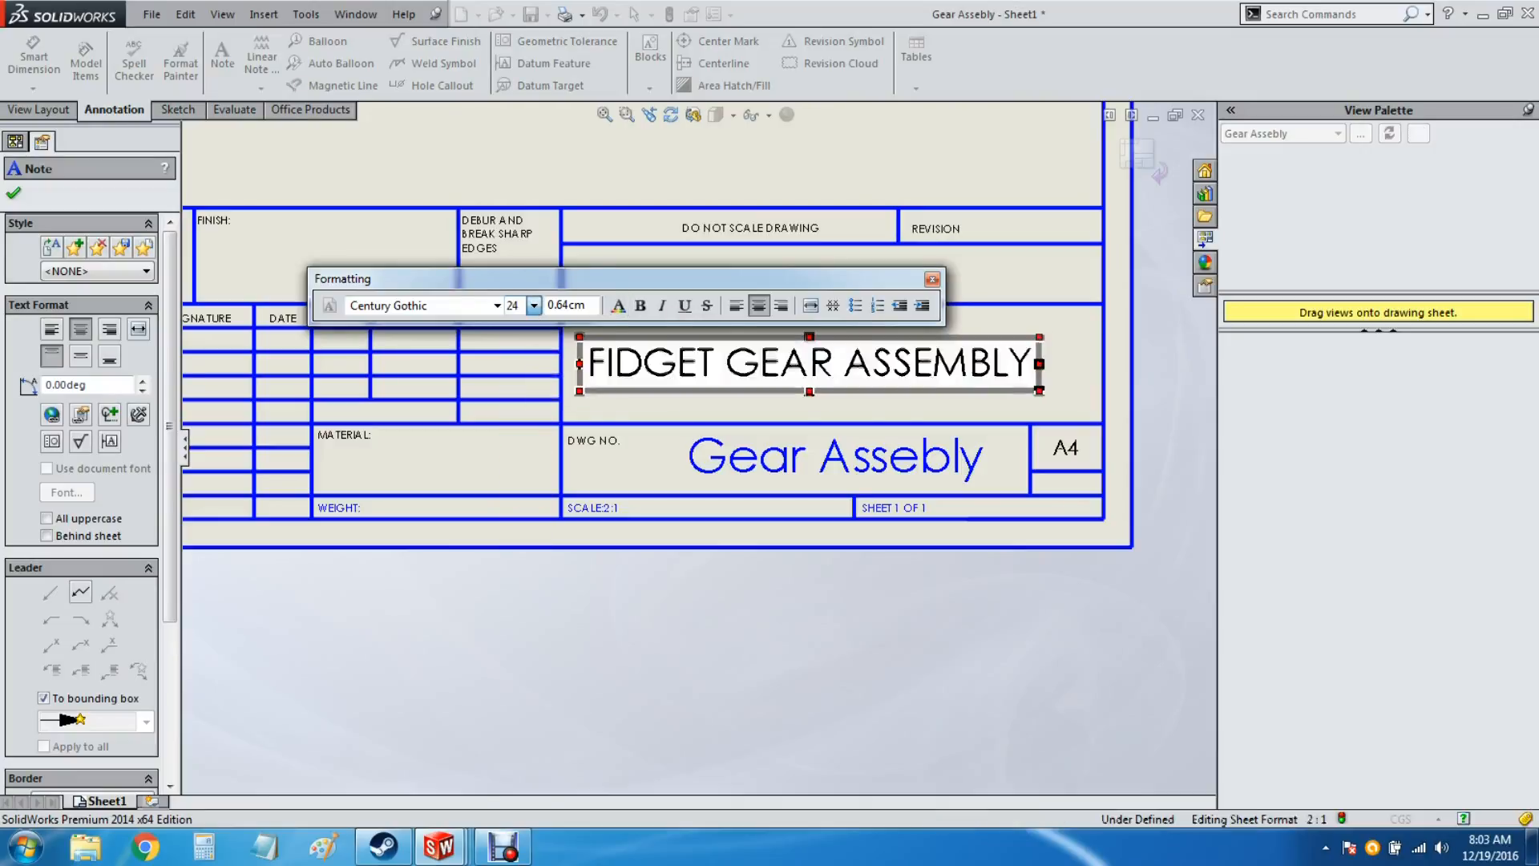
left_click(533, 305)
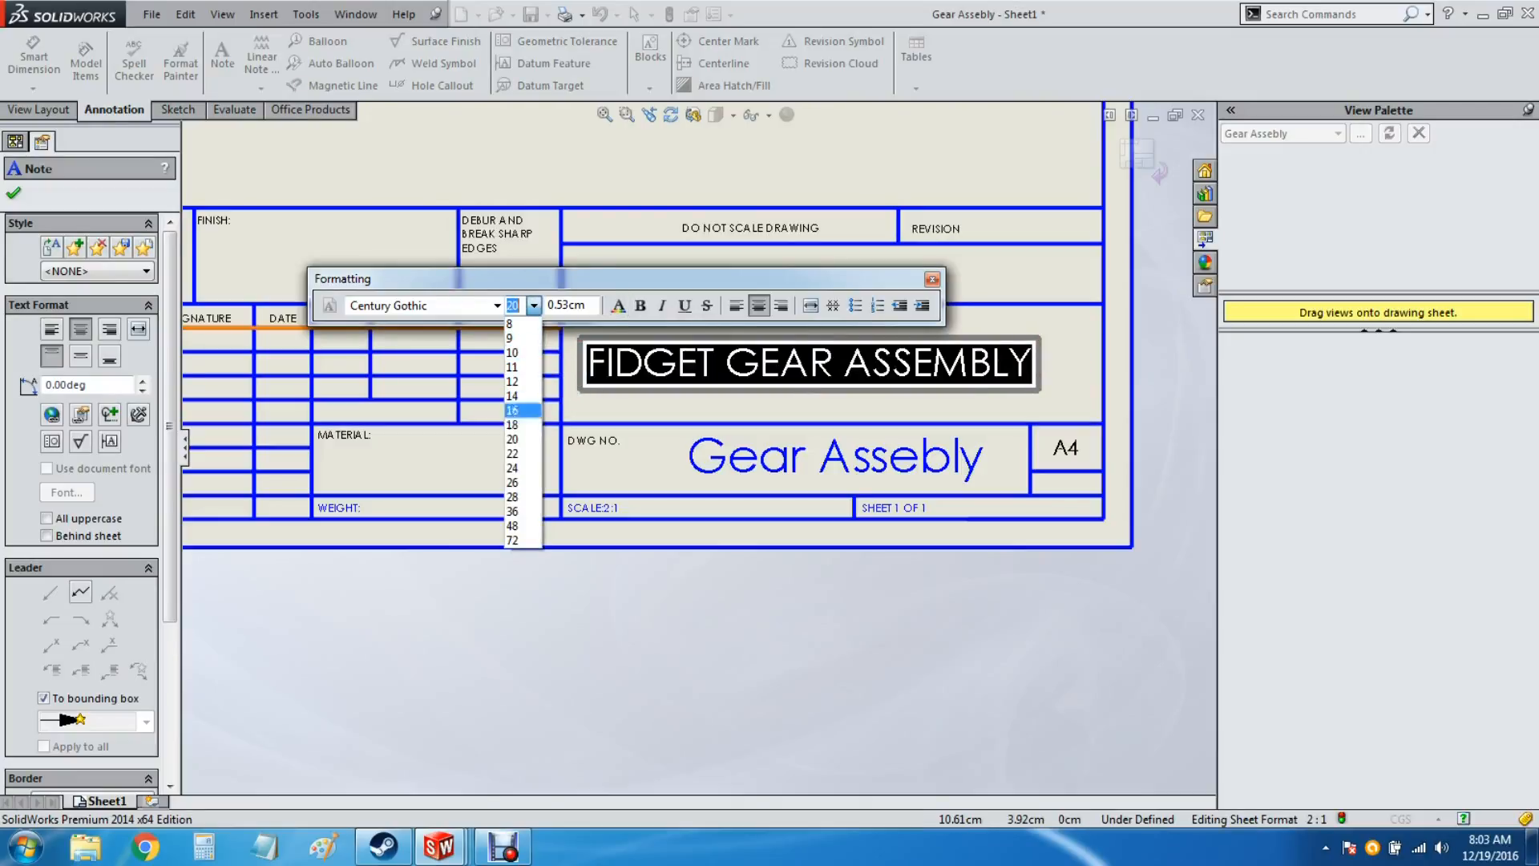
left_click(521, 454)
left_click(706, 405)
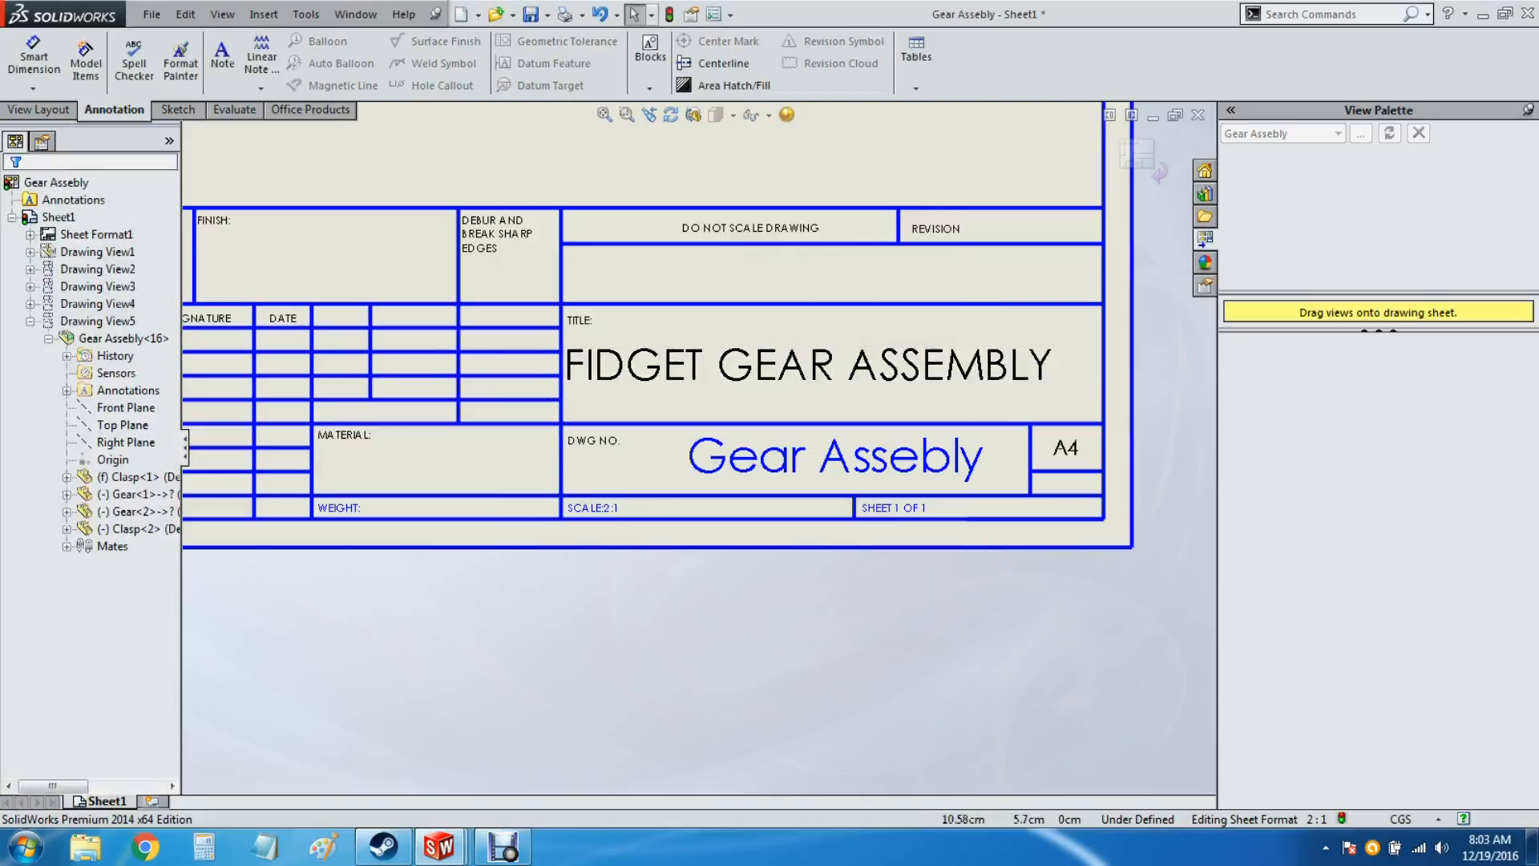
mouse_move(695, 384)
left_mouse_down()
mouse_move(725, 384)
mouse_move(721, 398)
mouse_move(719, 375)
mouse_move(715, 388)
left_mouse_up()
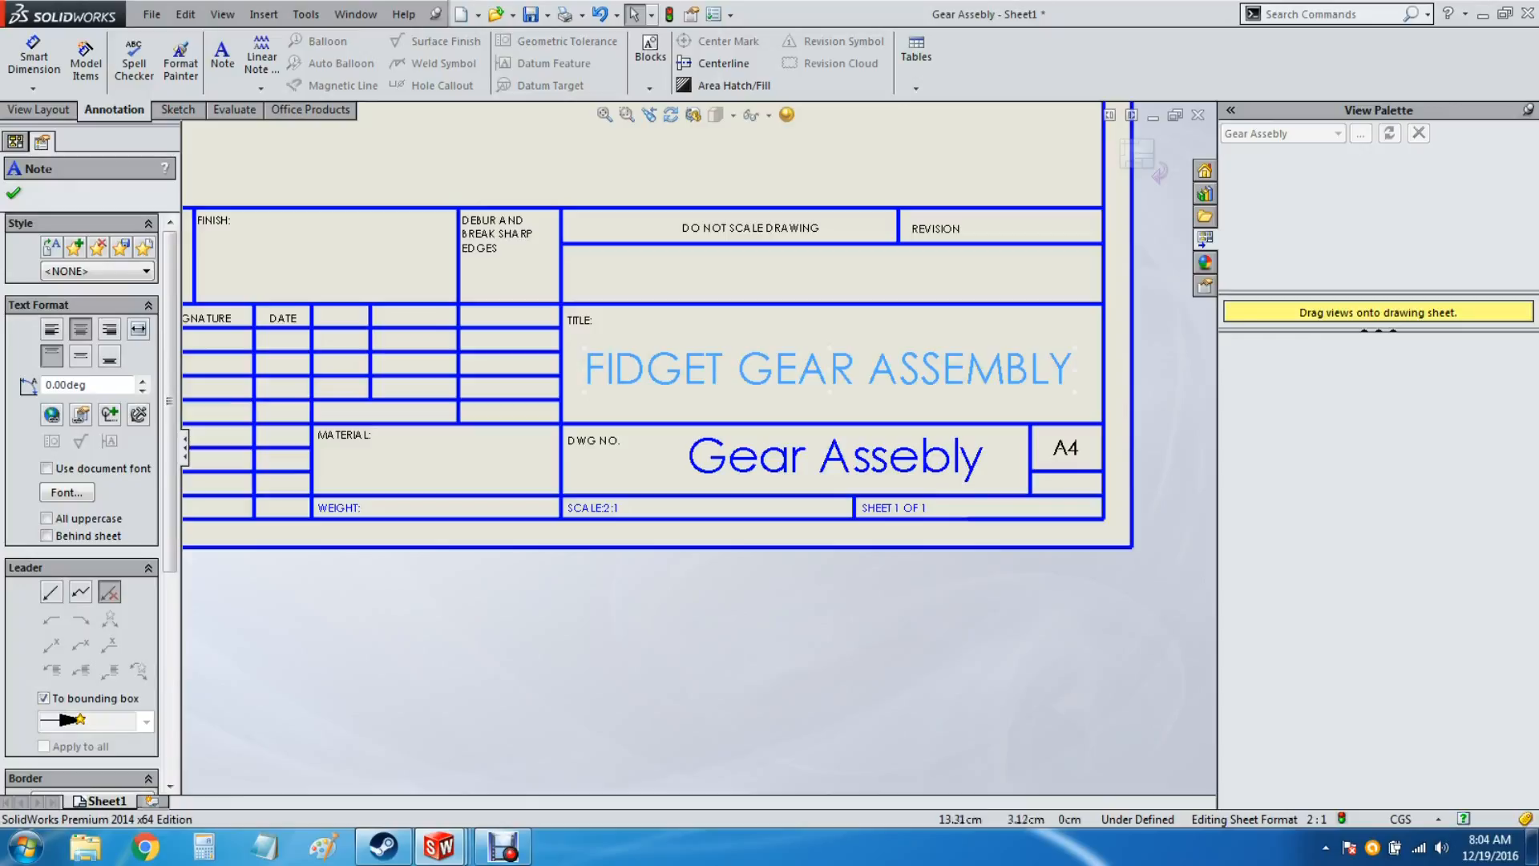
Step: Change the total in the title block's sheet number so it reads SHEET 1 OF 3
scroll(1010, 529, "down", 3)
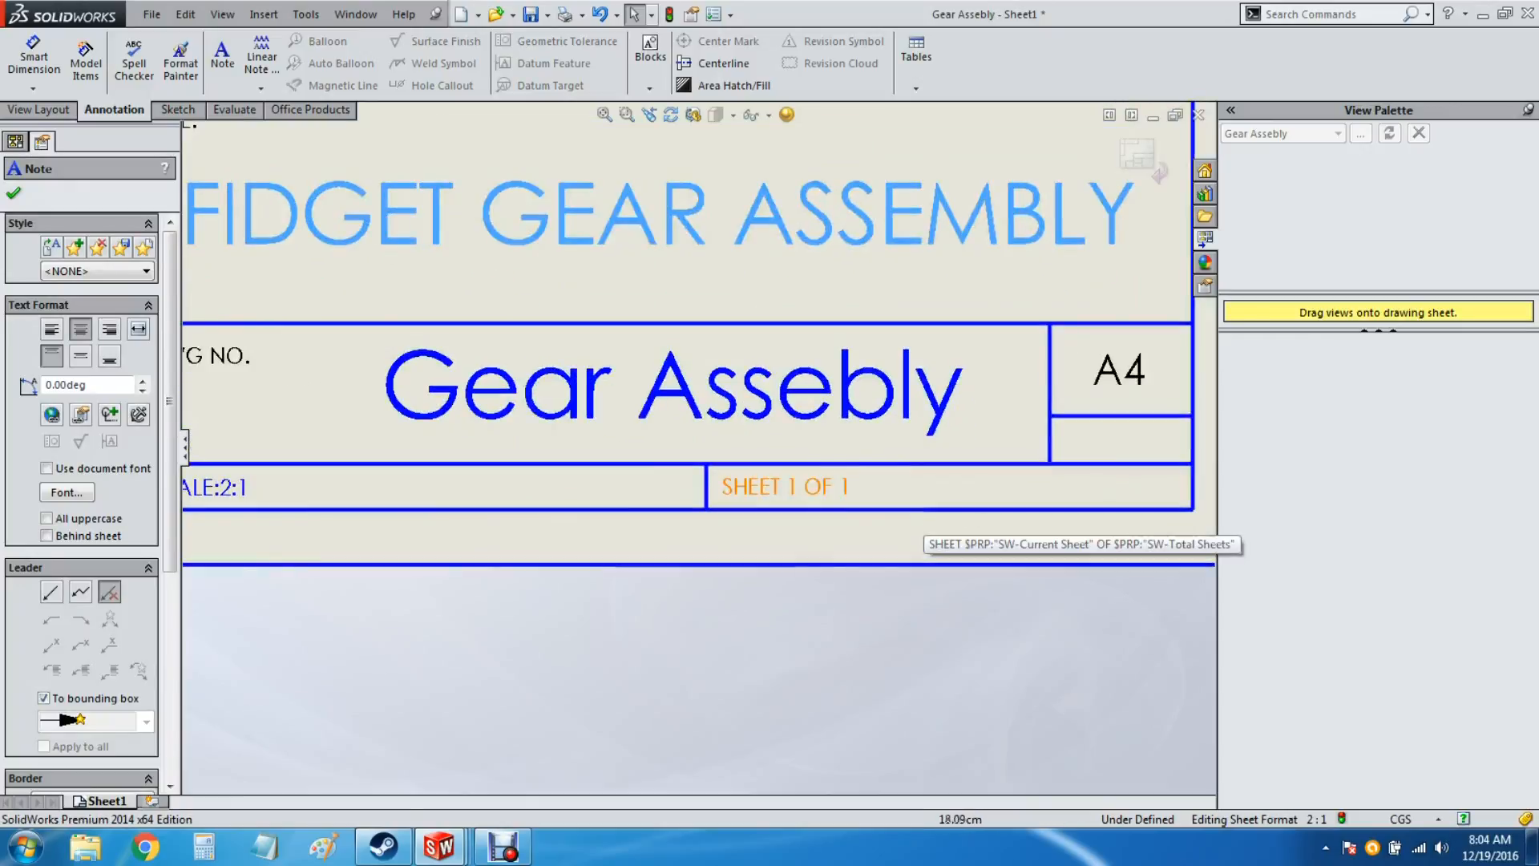
double_click(844, 486)
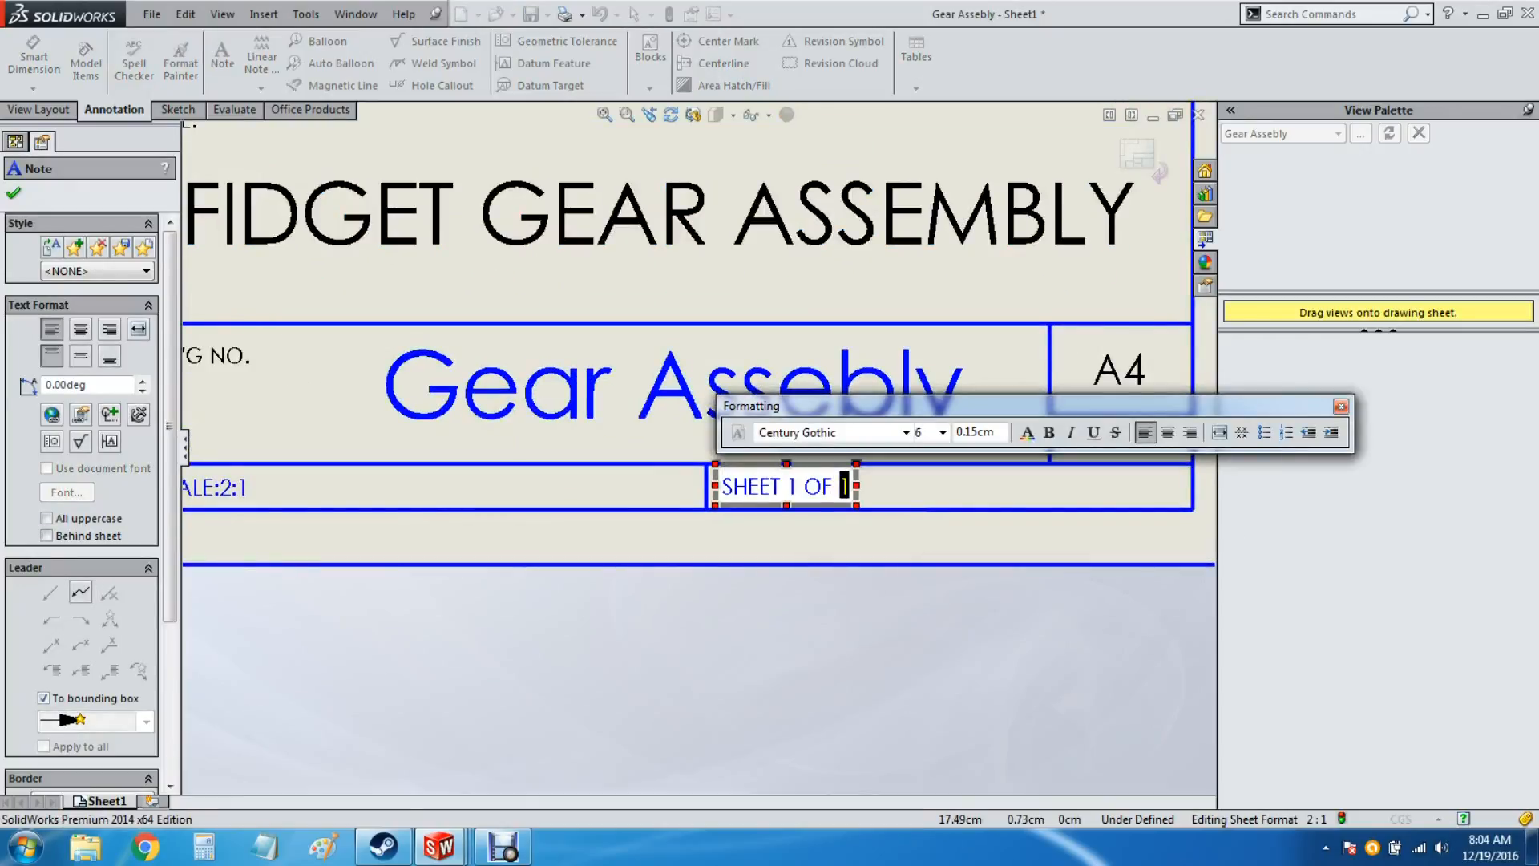
type("3")
key("Escape")
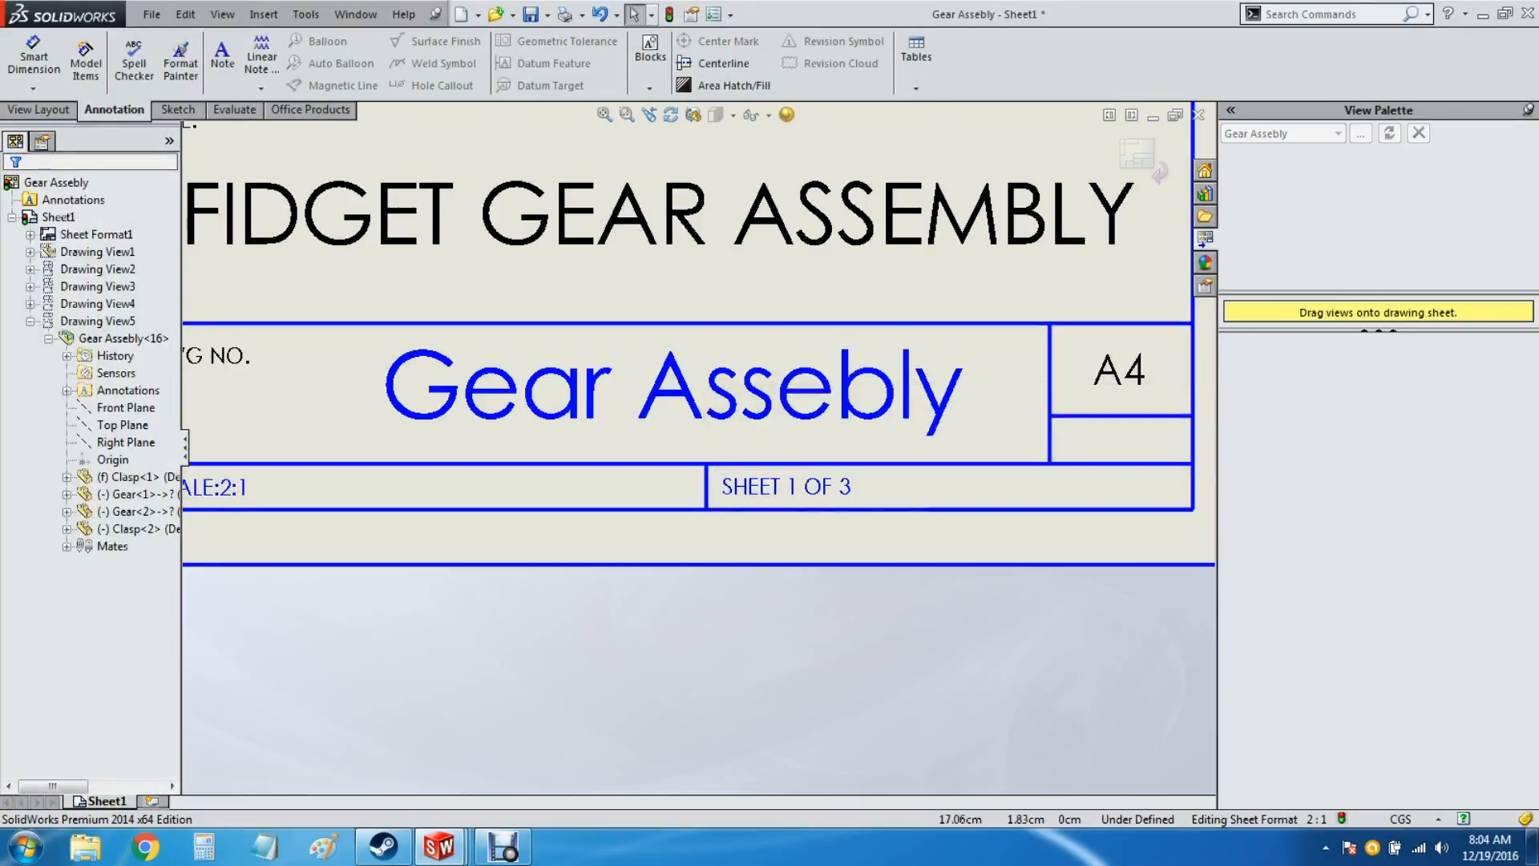
Step: Change the unit in the title block's general tolerance note to CENTIMETERS
scroll(697, 449, "up", 5)
scroll(220, 336, "down", 6)
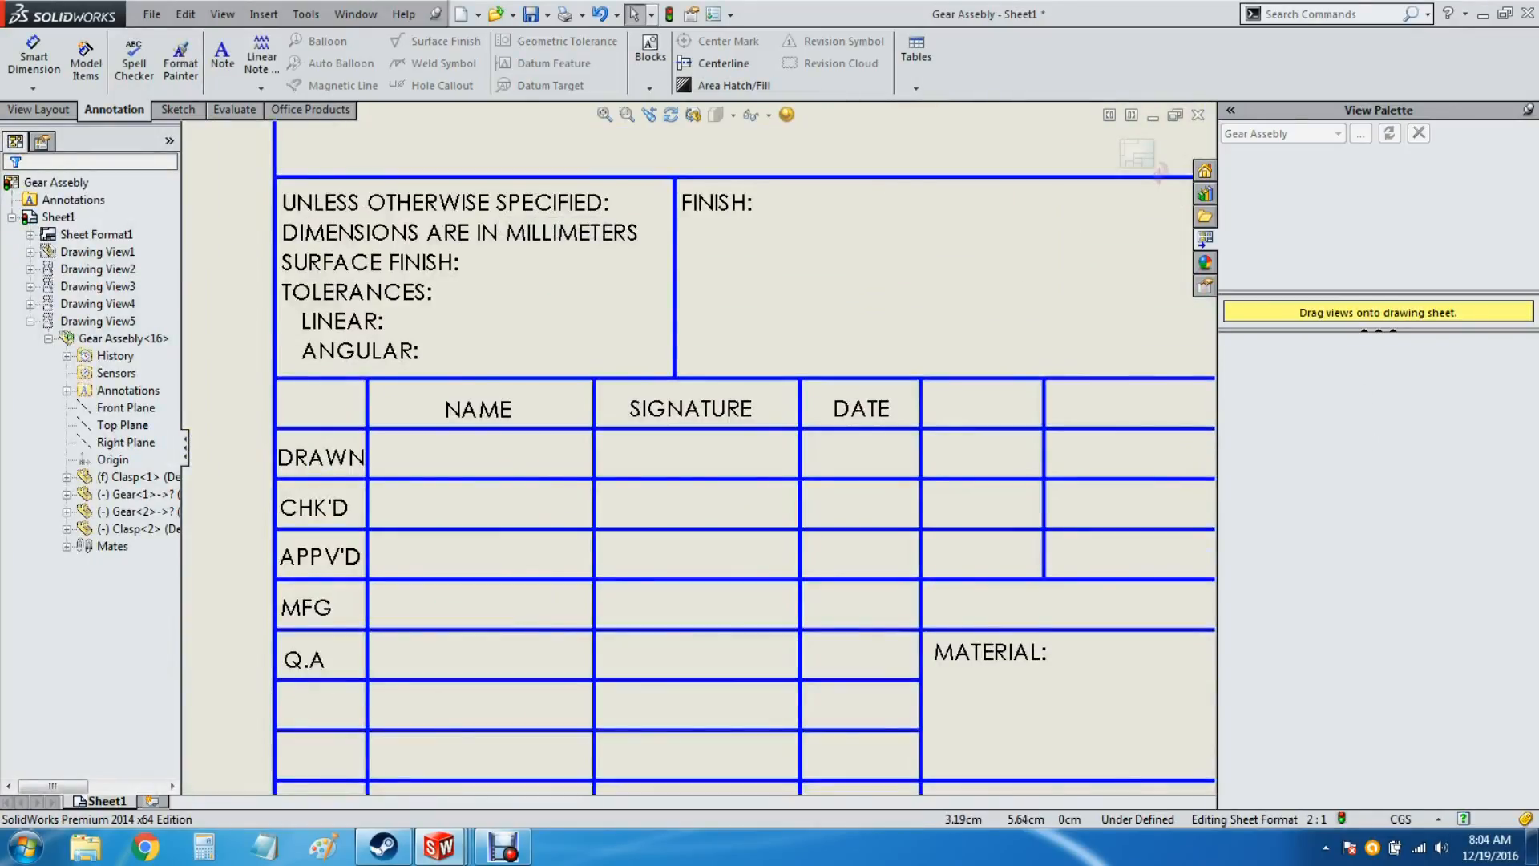
left_click(505, 228)
double_click(530, 231)
left_click(530, 231)
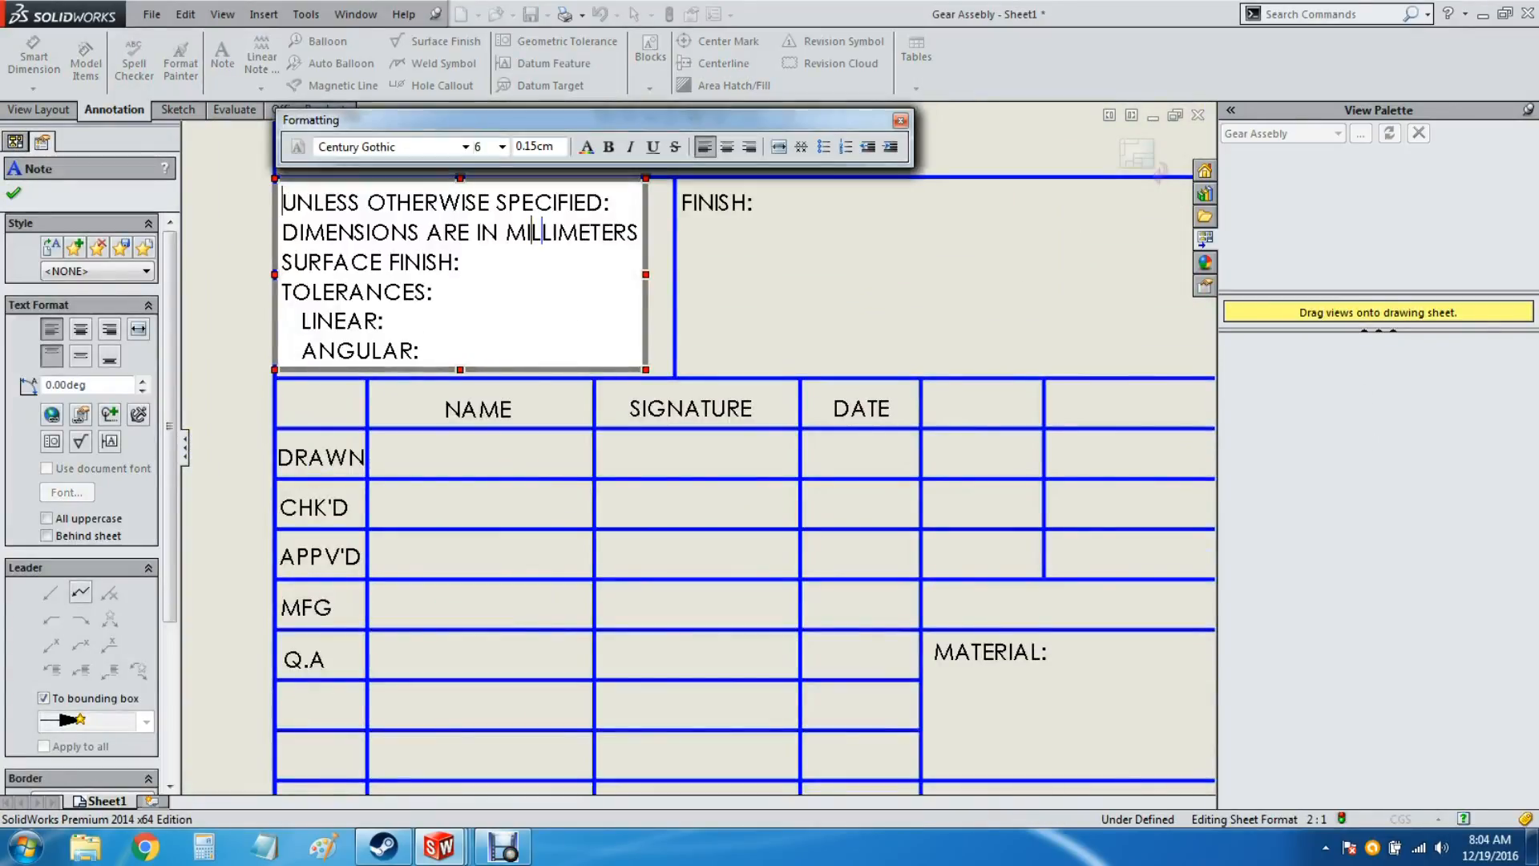
double_click(531, 231)
type("CE")
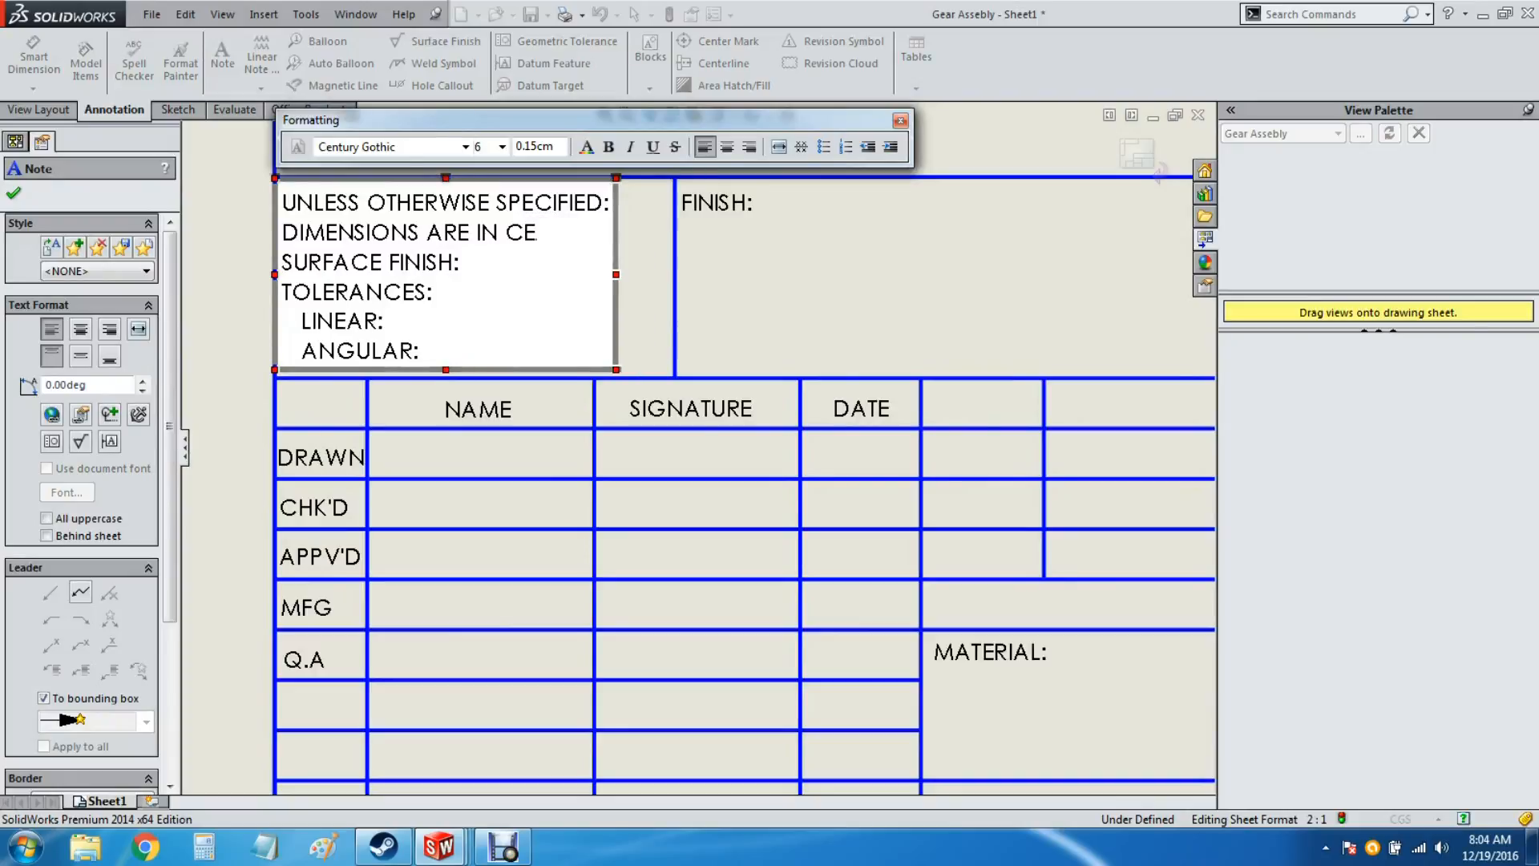
type("NTIMETERS")
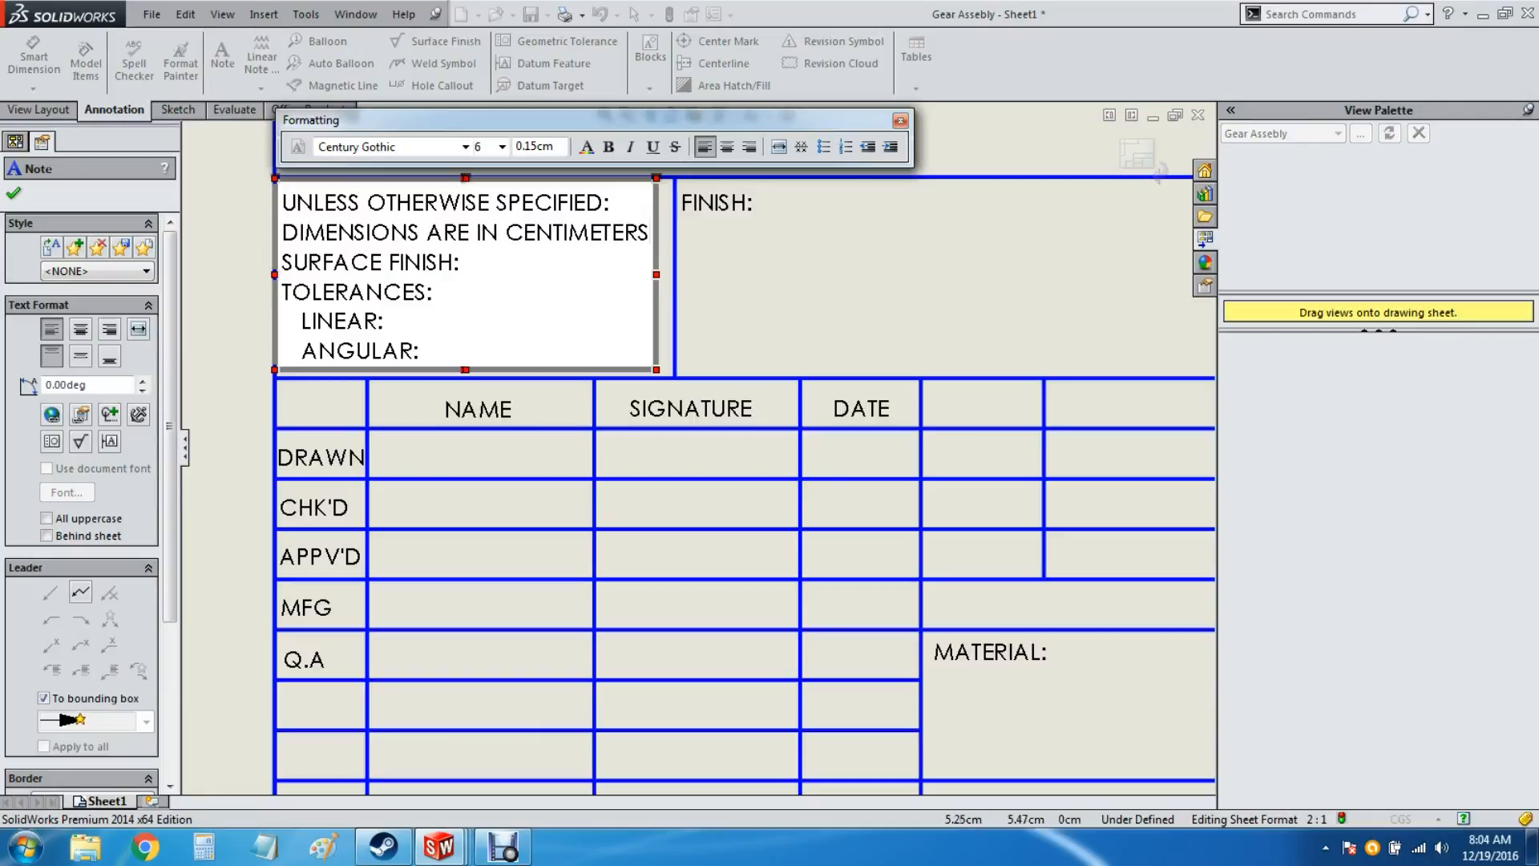
left_click(641, 449)
Step: Enter the drafter's name in the Name cell of the DRAWN row
scroll(642, 448, "up", 3)
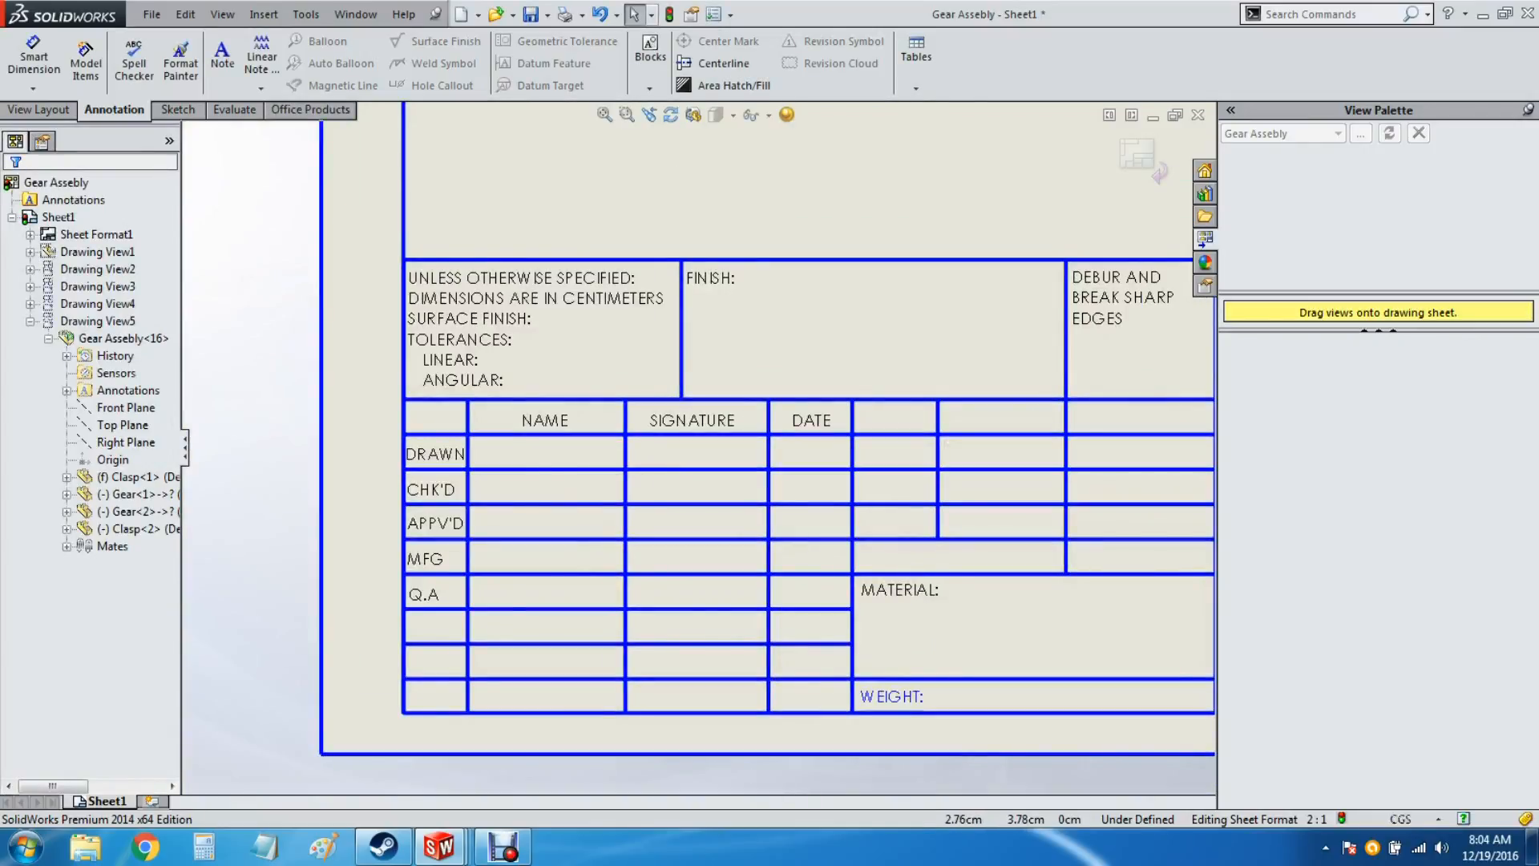
double_click(545, 452)
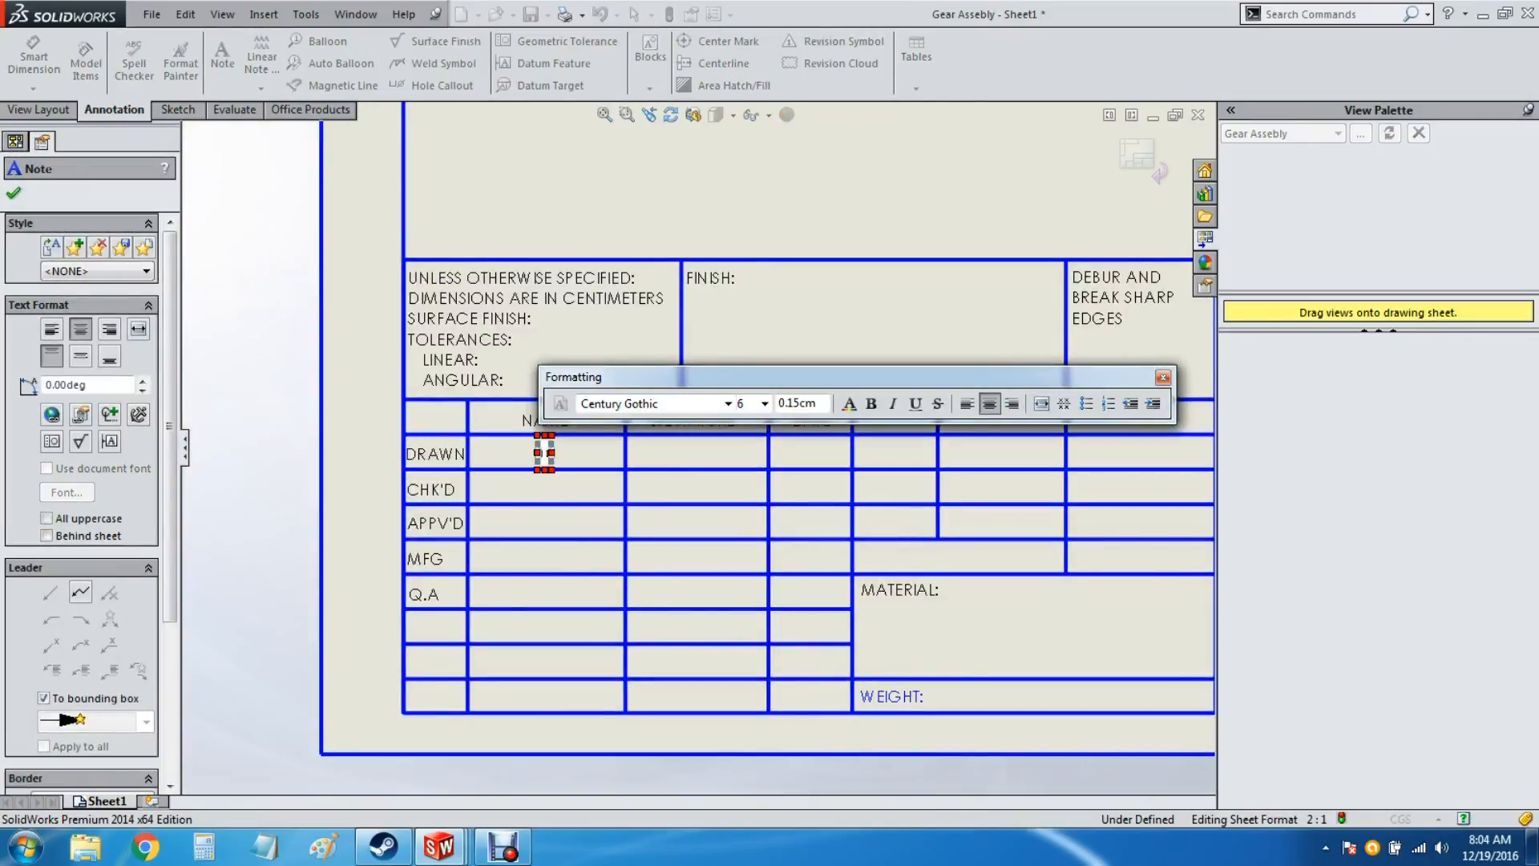
type("PEGMIS")
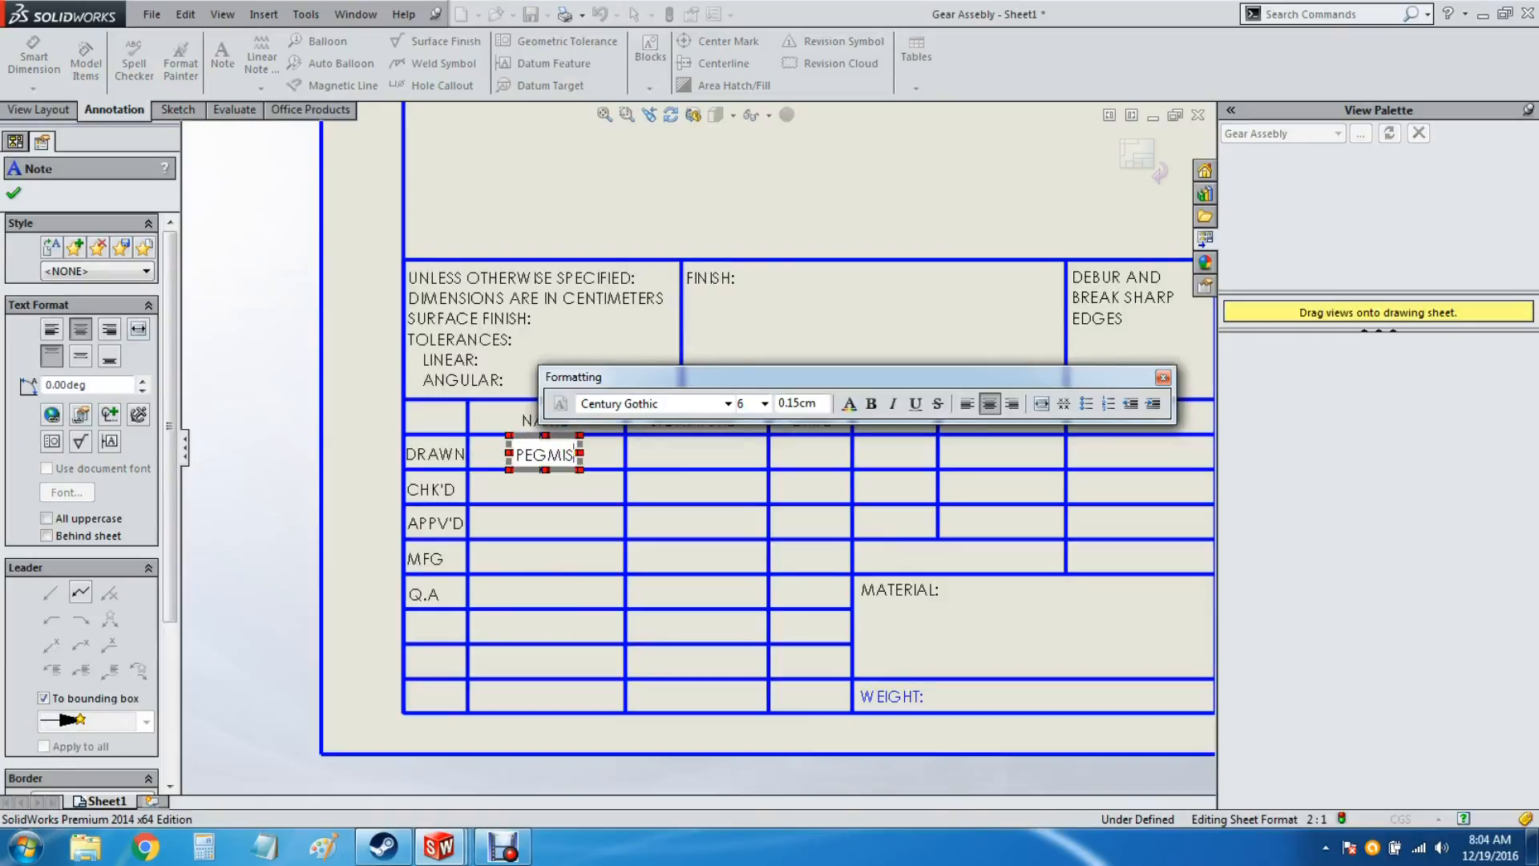
key("Escape")
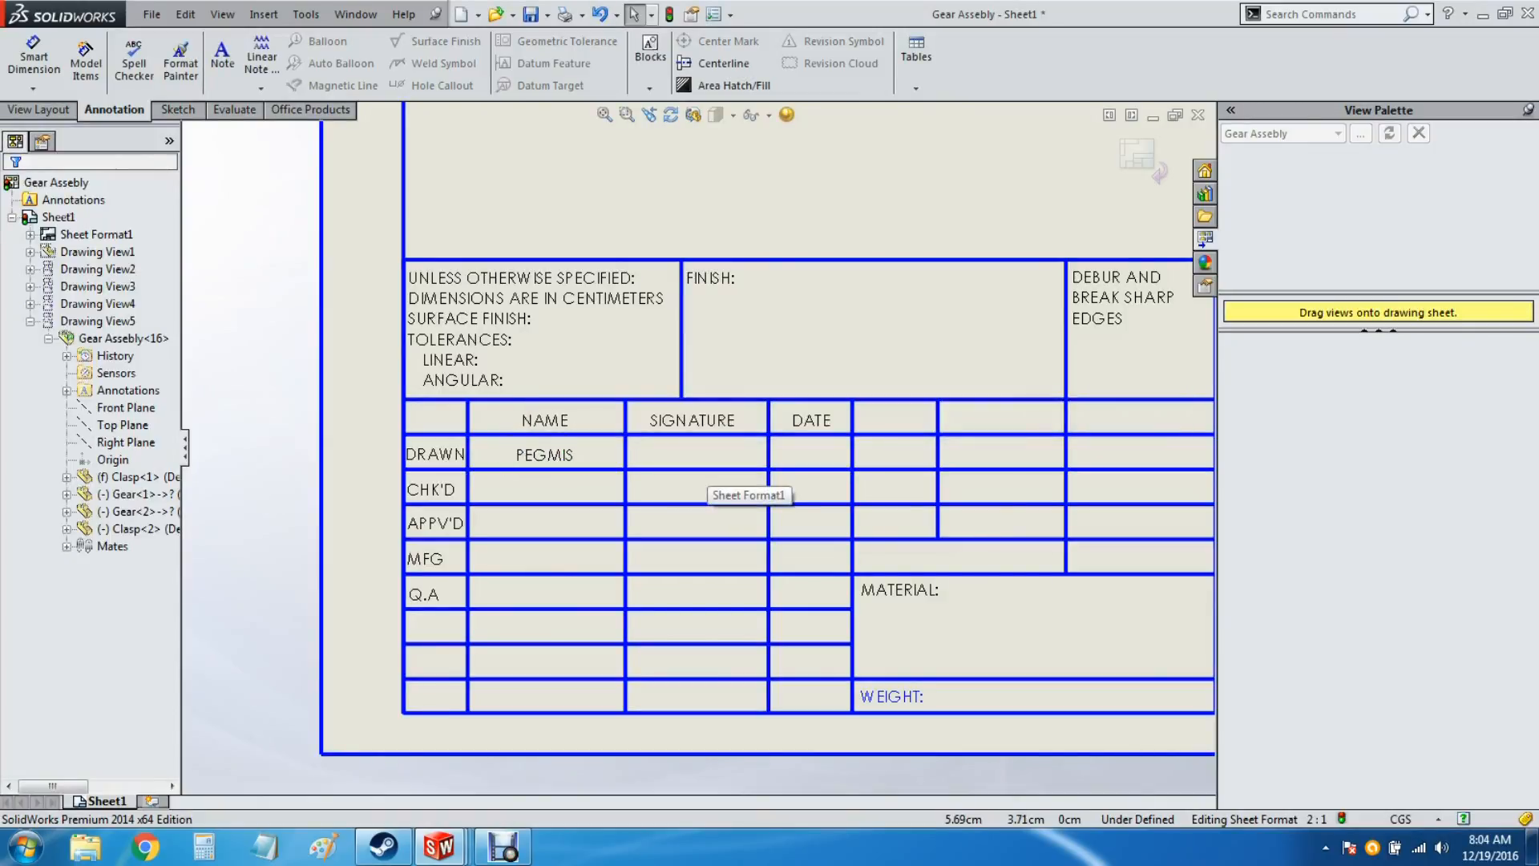
left_click(701, 471)
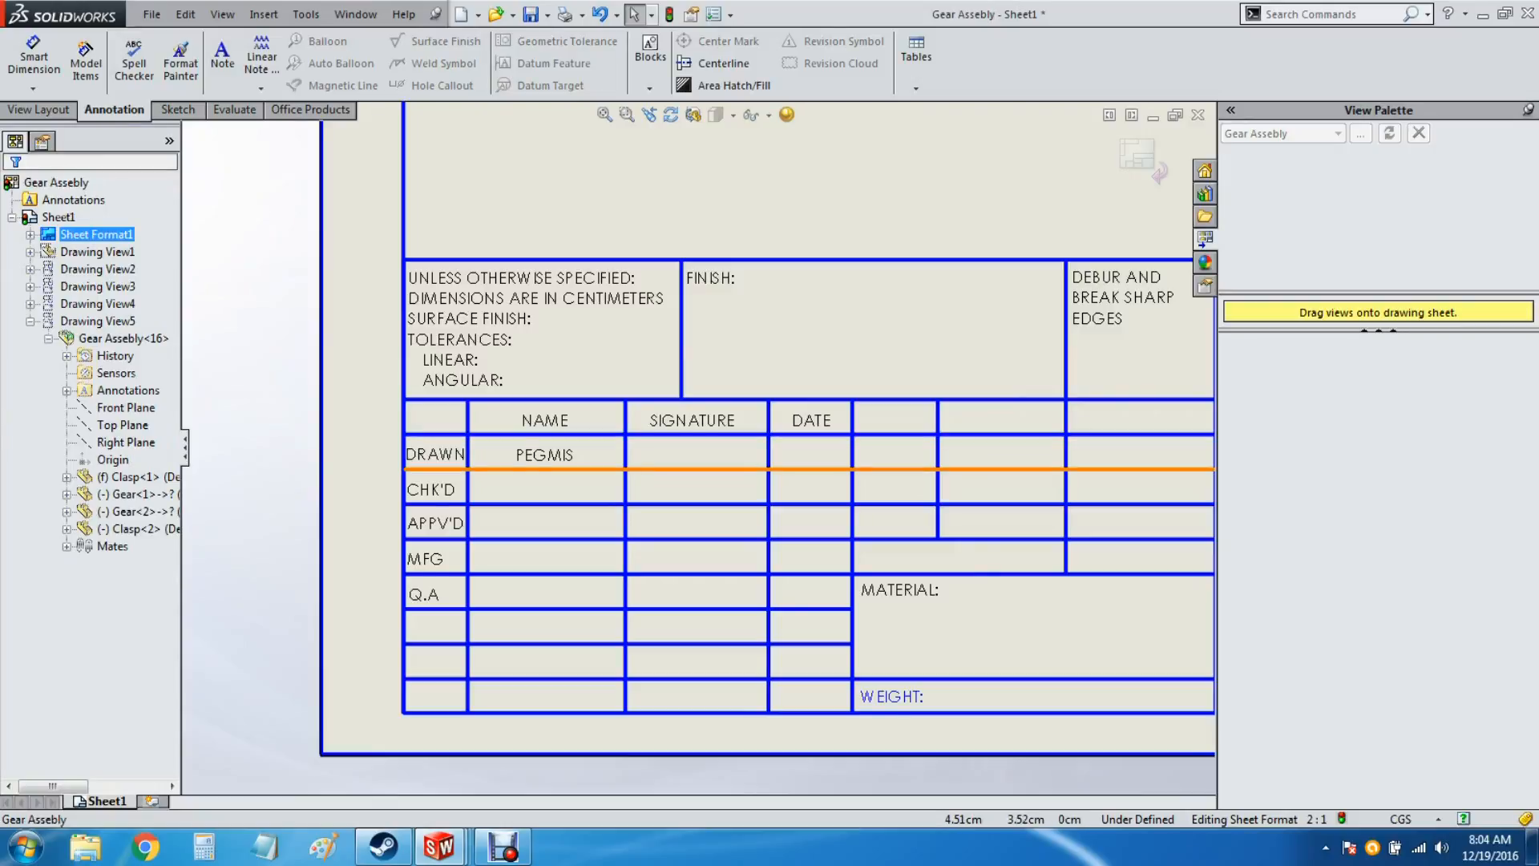
Step: Enter 12/19/16 as the date in the DRAWN row
scroll(688, 476, "down", 3)
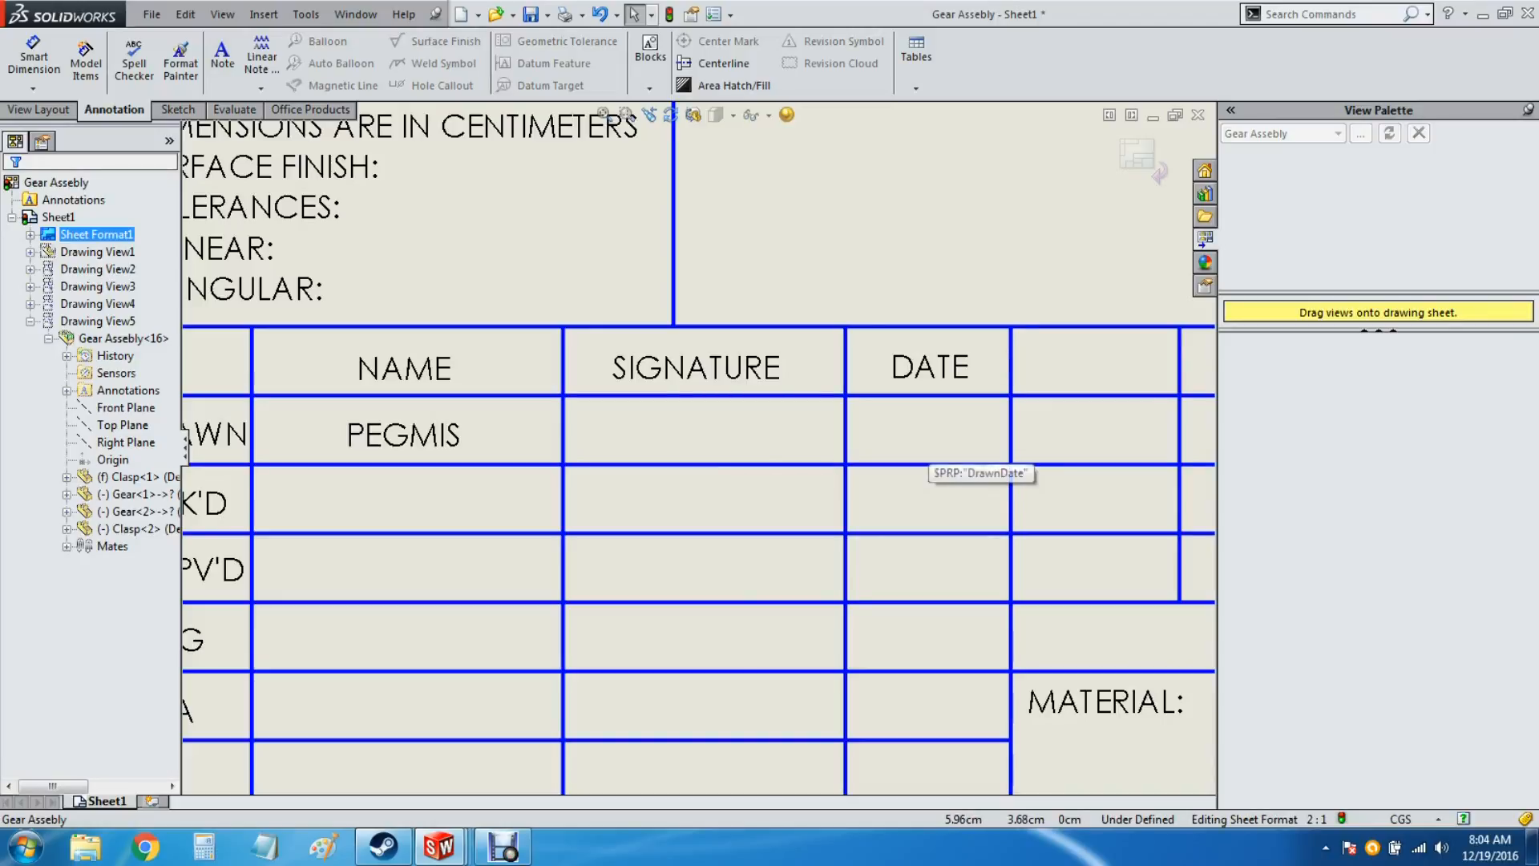
double_click(930, 433)
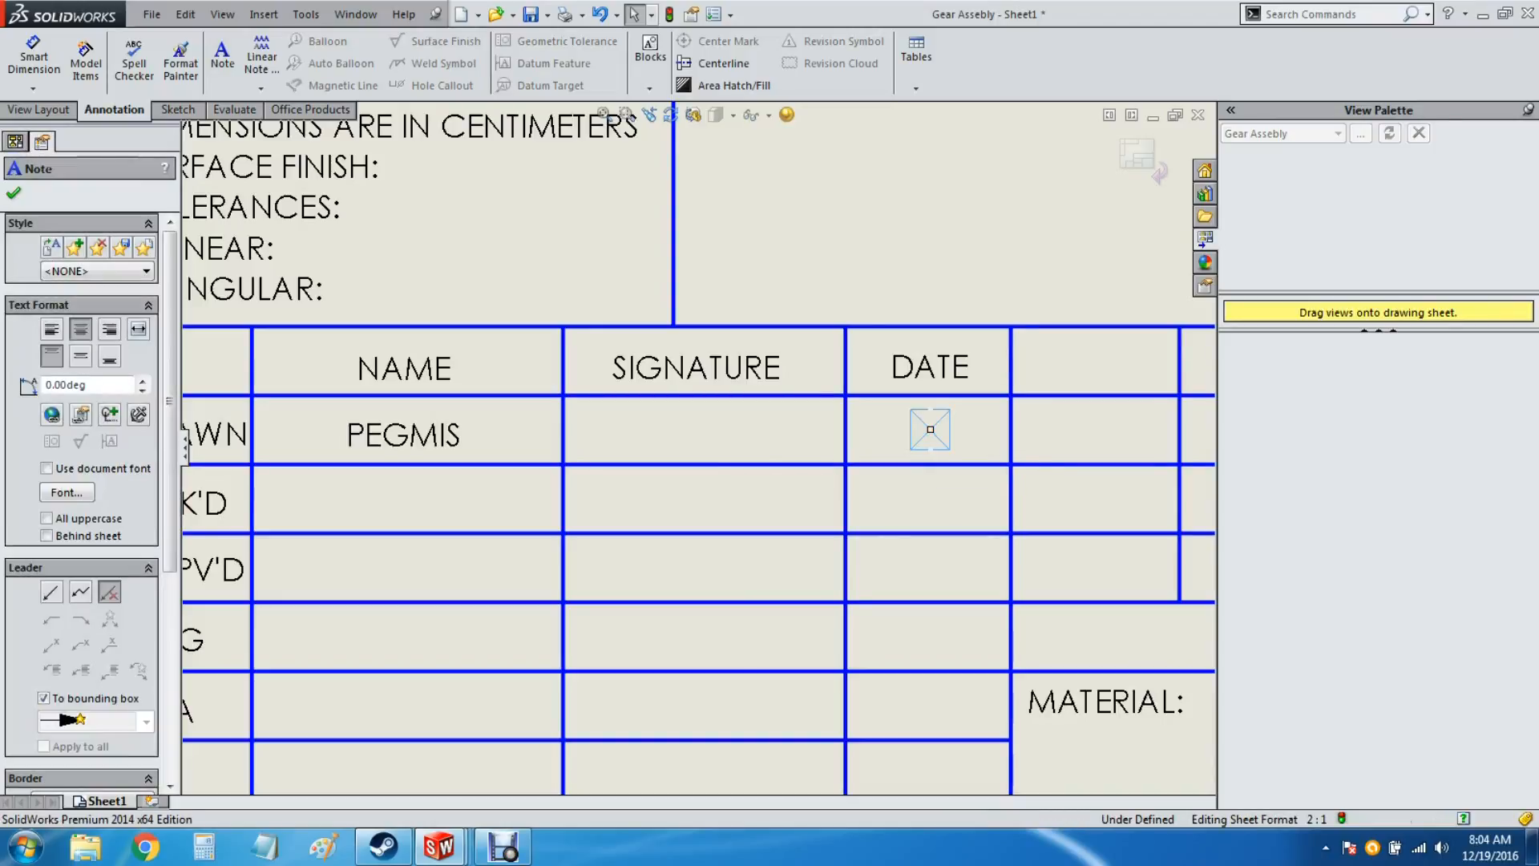
type("12/19/19")
key("BackSpace")
type("6")
left_click(696, 447)
Step: Enter PLA PLASTIC (BLACK) in the title block's material field
scroll(696, 447, "up", 1)
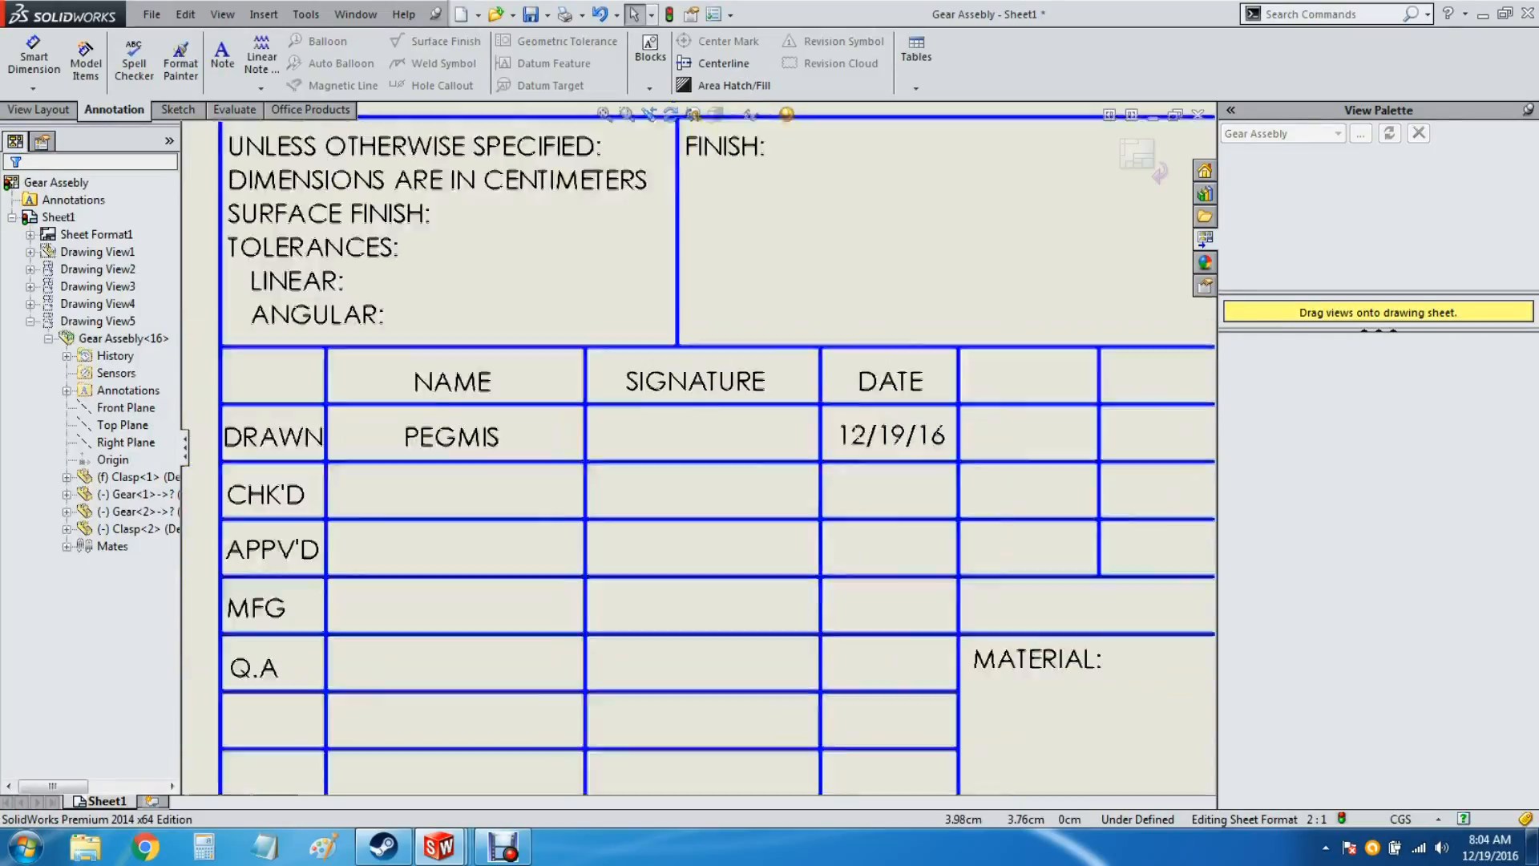
scroll(696, 447, "up", 1)
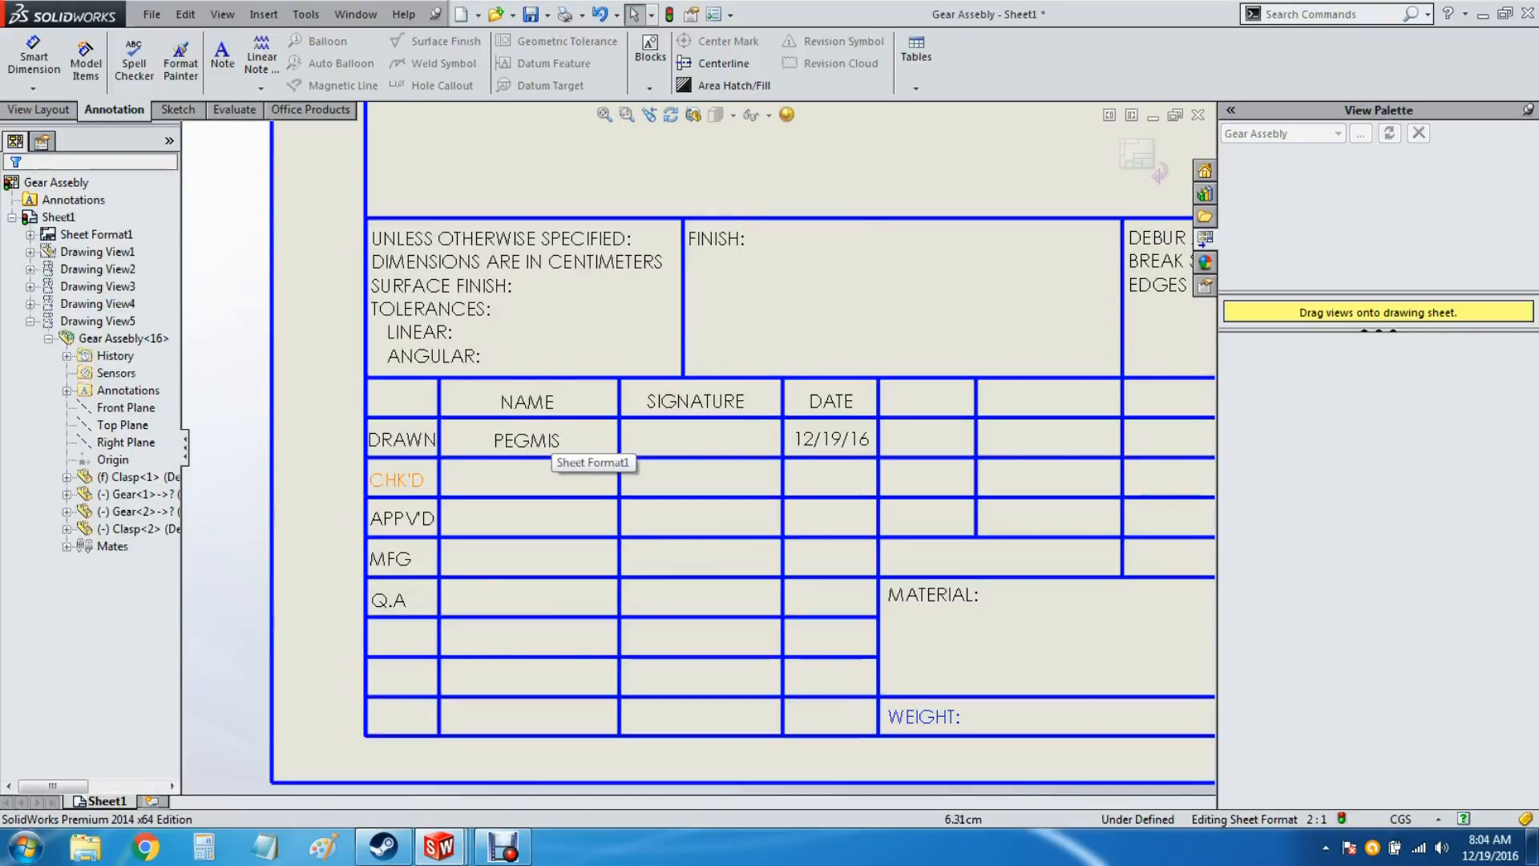
scroll(554, 449, "up", 1)
scroll(553, 449, "down", 1)
scroll(553, 449, "up", 1)
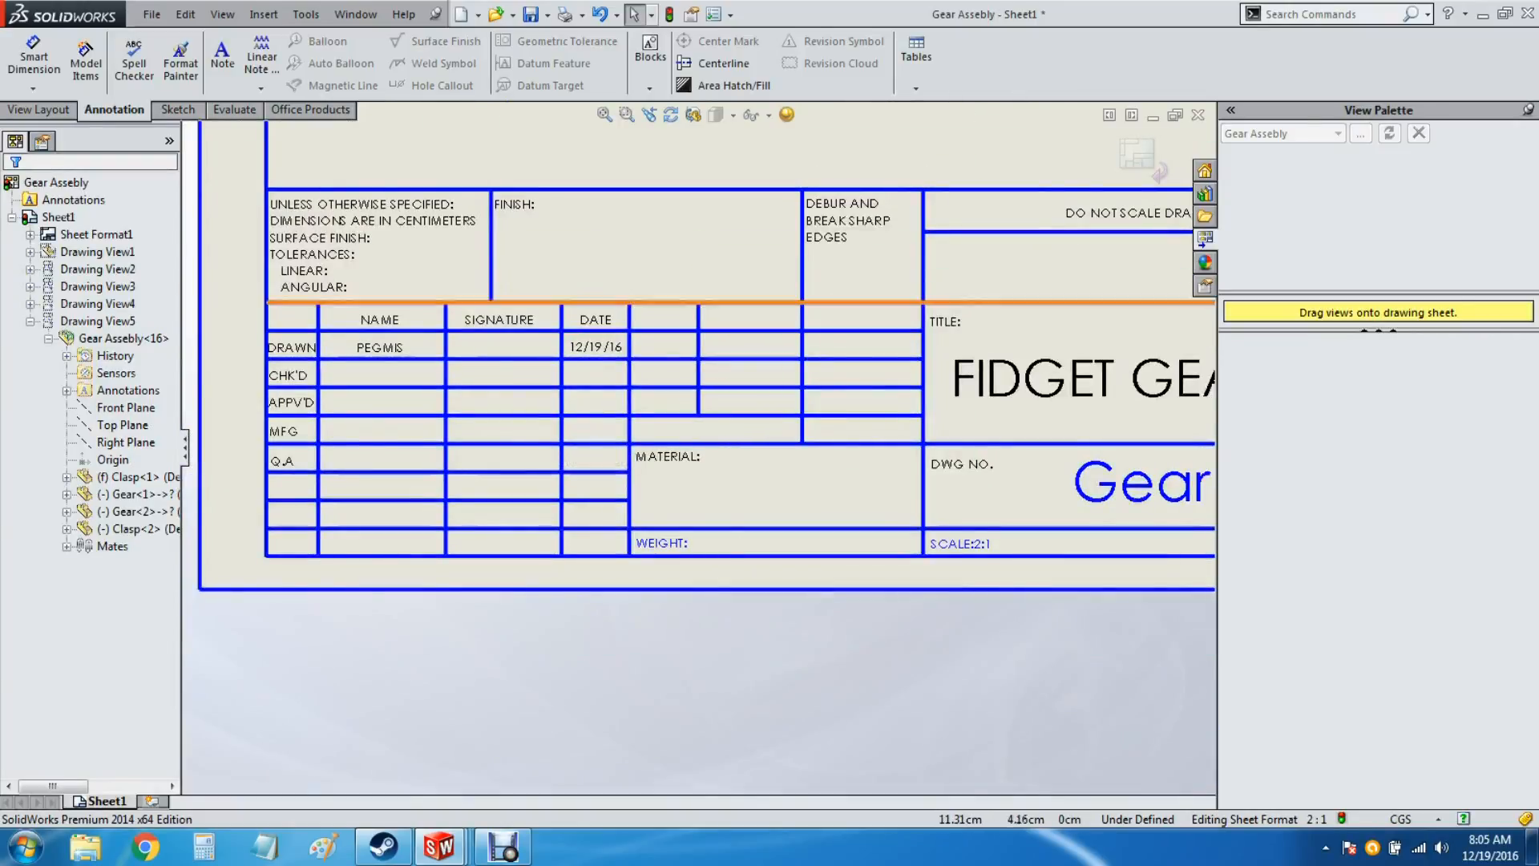
scroll(796, 521, "down", 2)
left_click(760, 462)
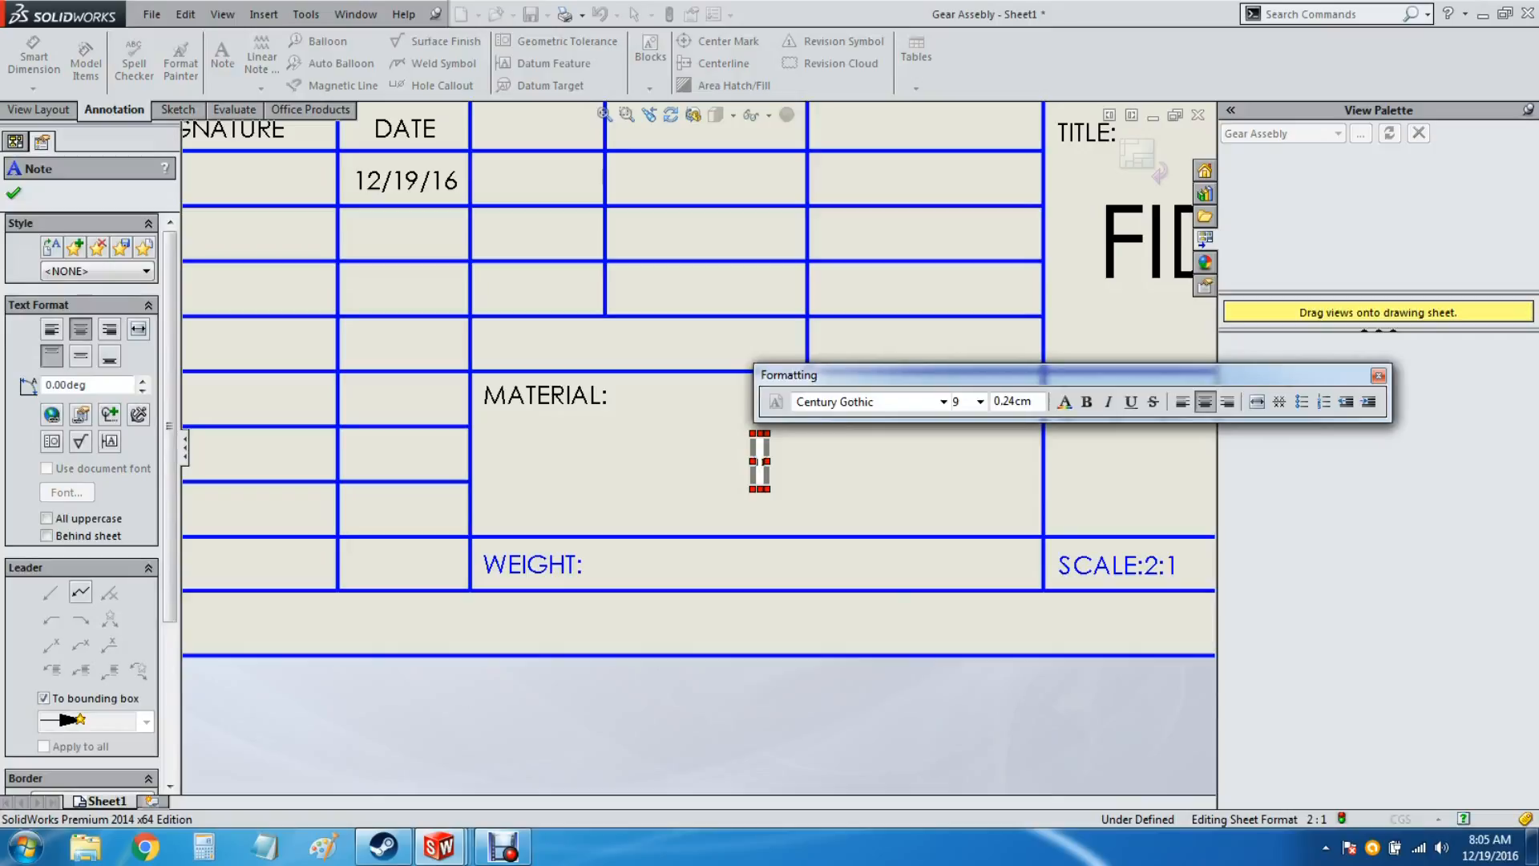
type("PLA")
key("BackSpace")
key("BackSpace")
key("BackSpace")
type("PLA")
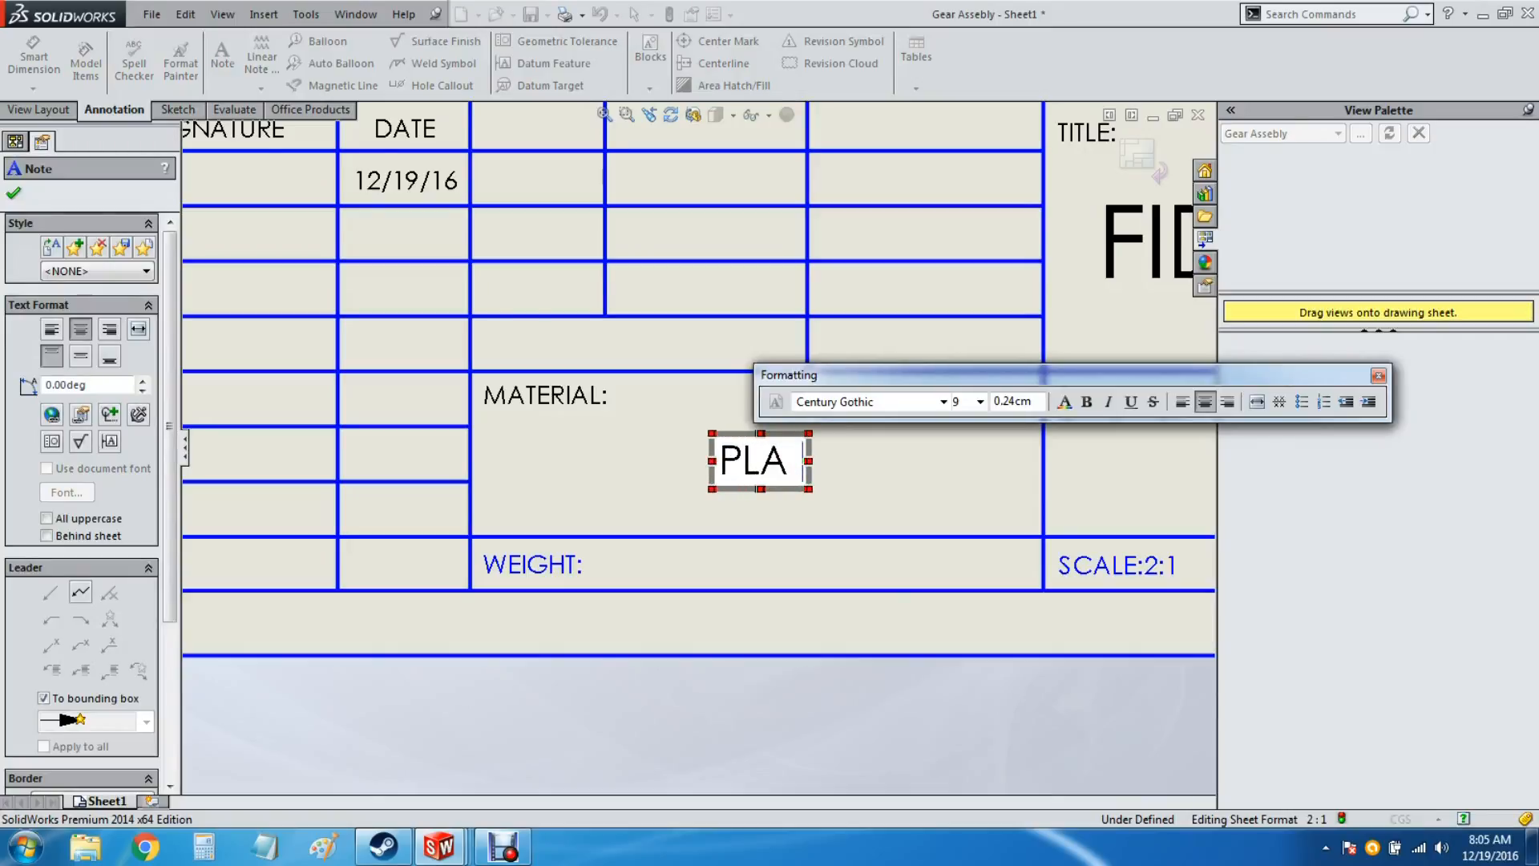
type(" PLAST")
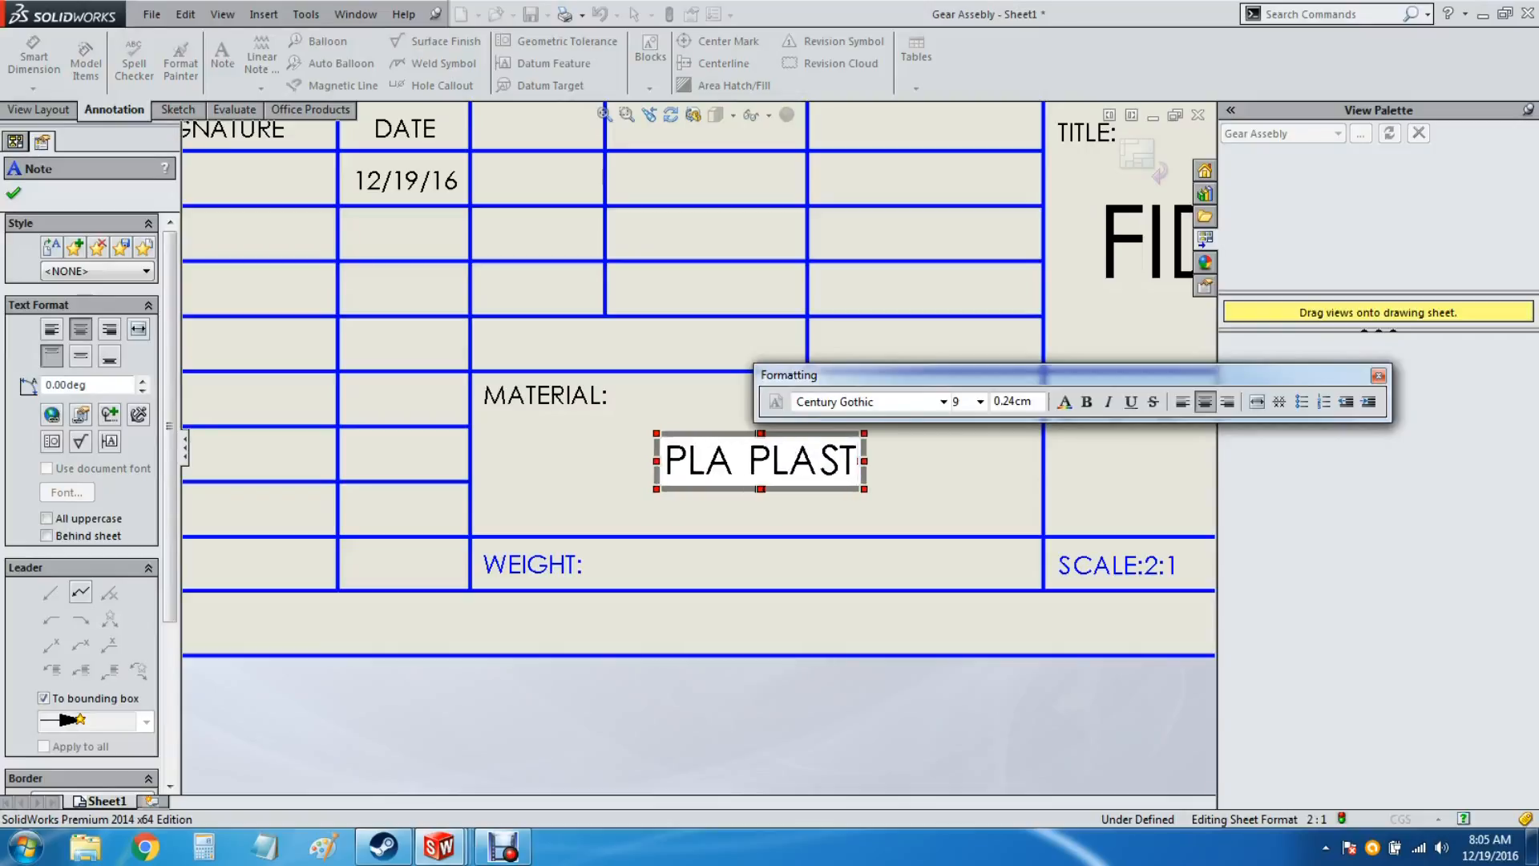
type("IC (BLACK")
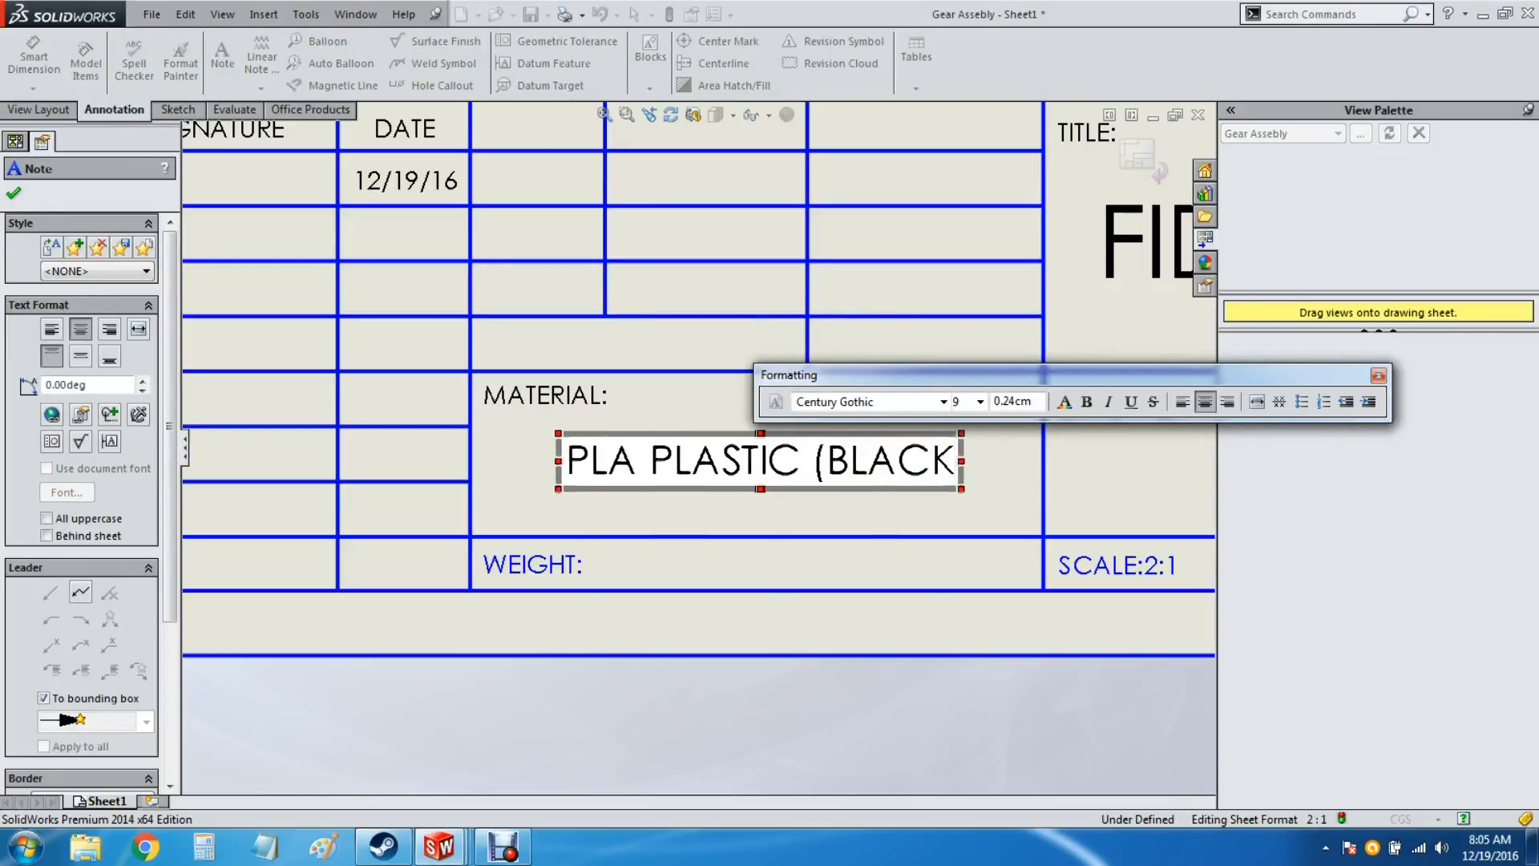
type(")")
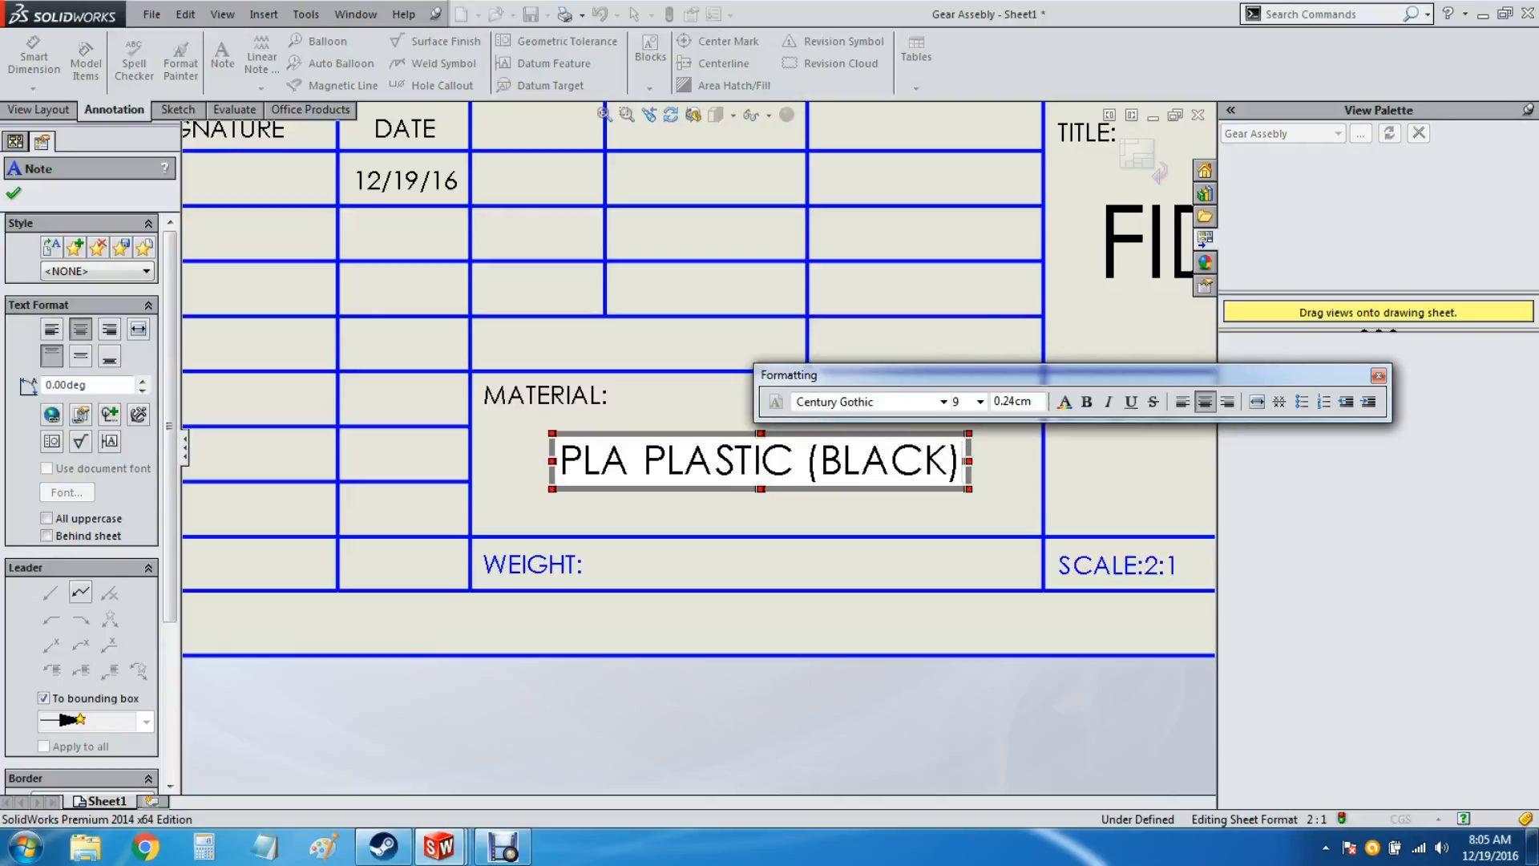
Step: Finish the material note and return from the sheet format to editing the drawing sheet
key("Escape")
scroll(697, 447, "up", 5)
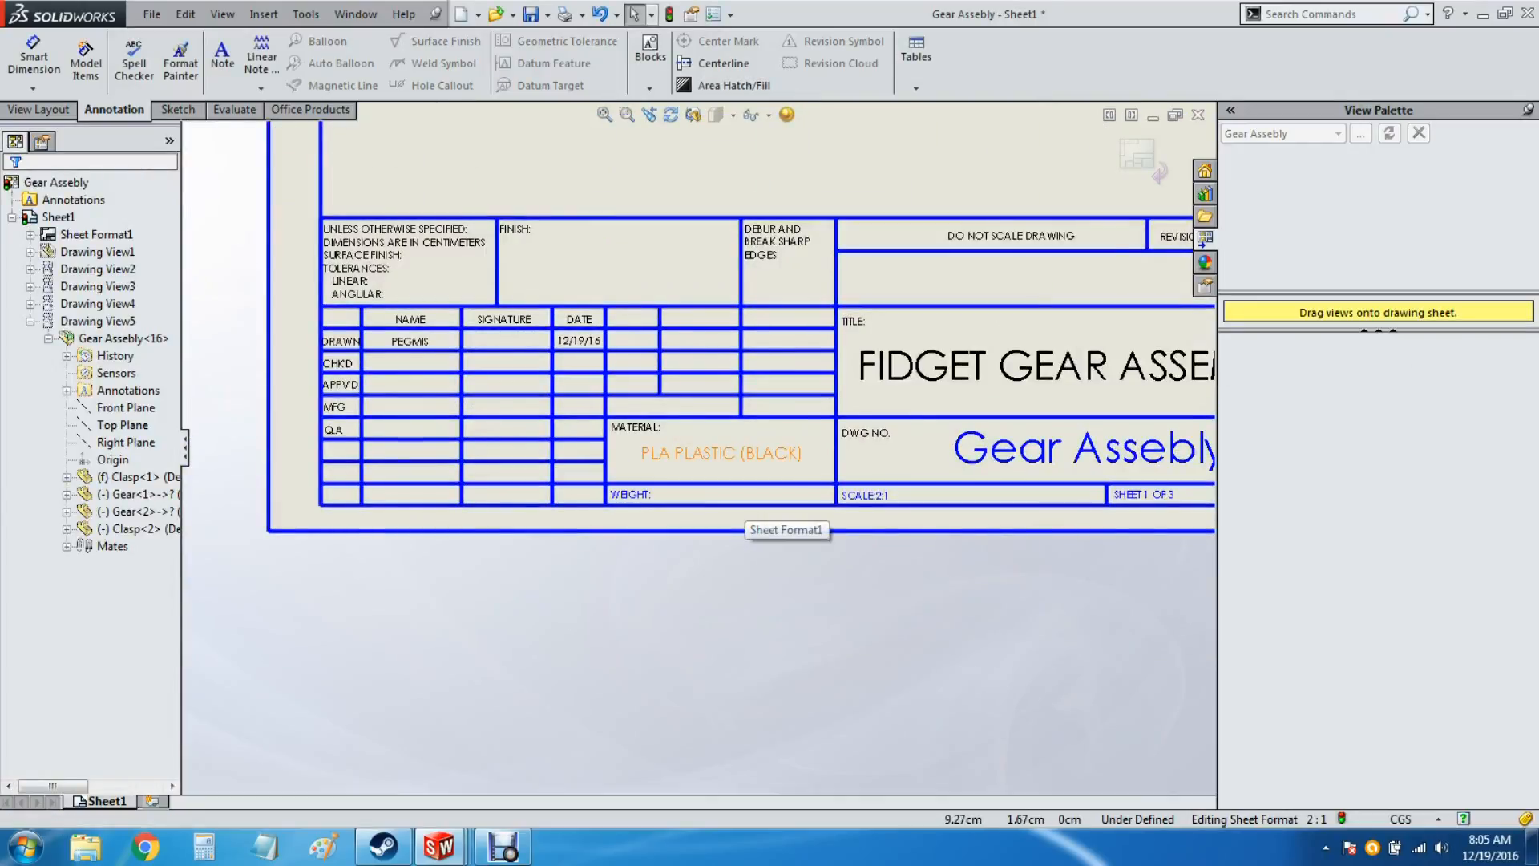
scroll(695, 448, "up", 3)
right_click(796, 255)
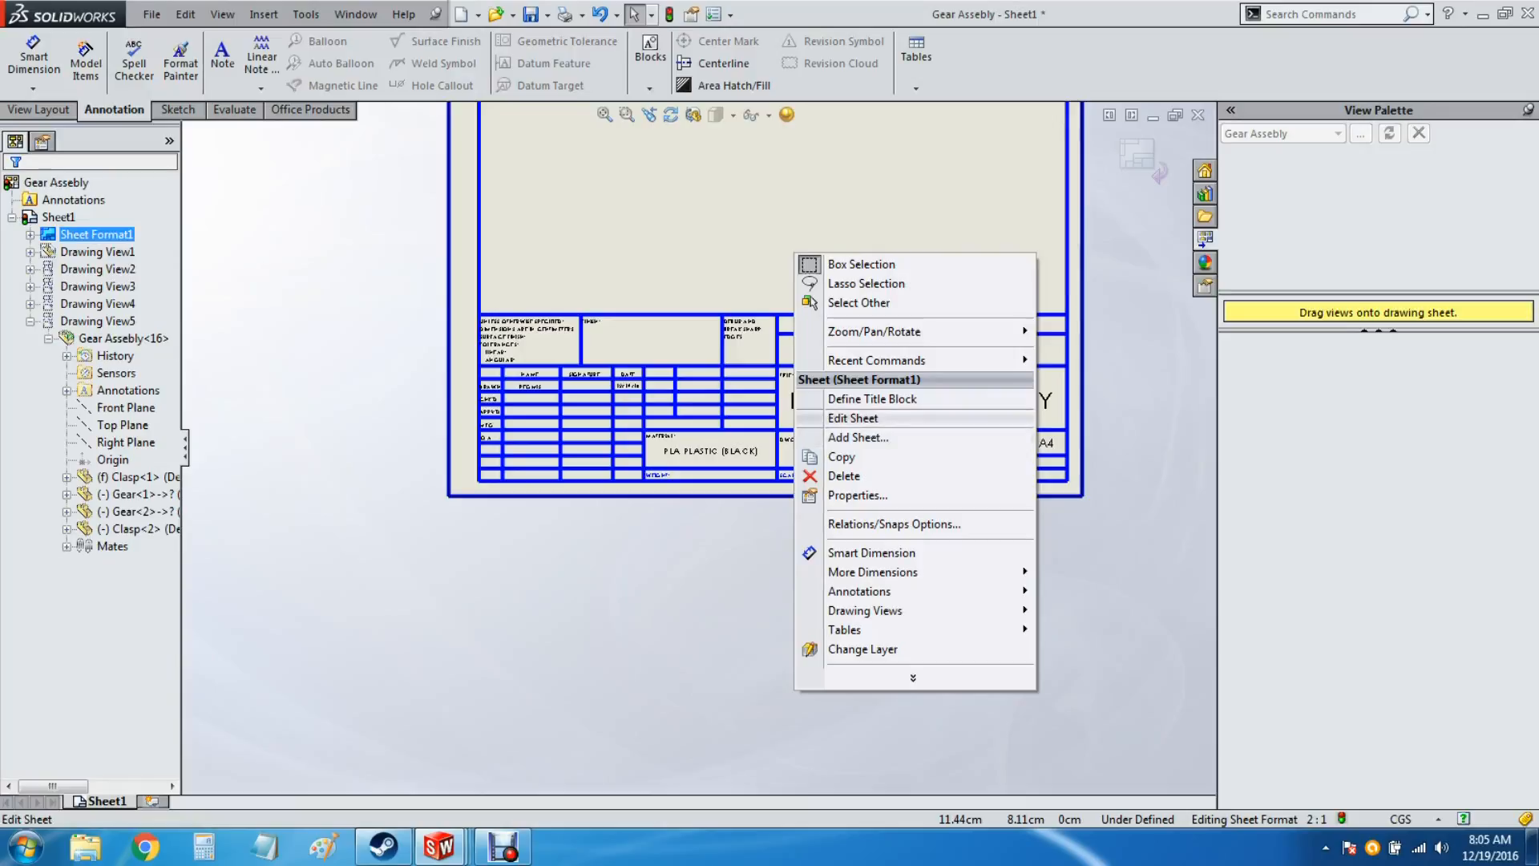
left_click(853, 417)
scroll(665, 457, "up", 3)
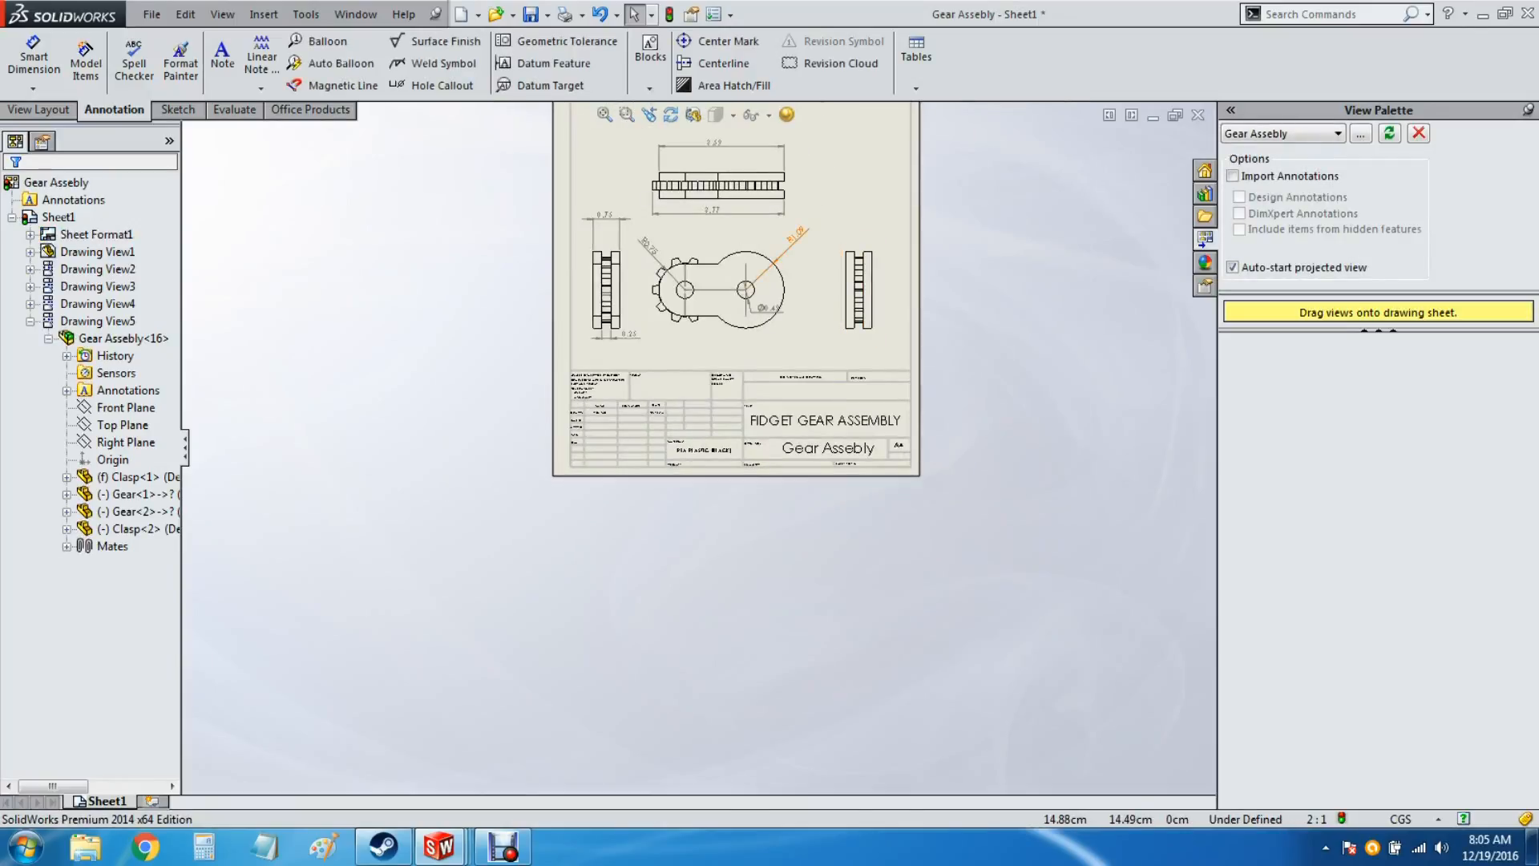
key("f")
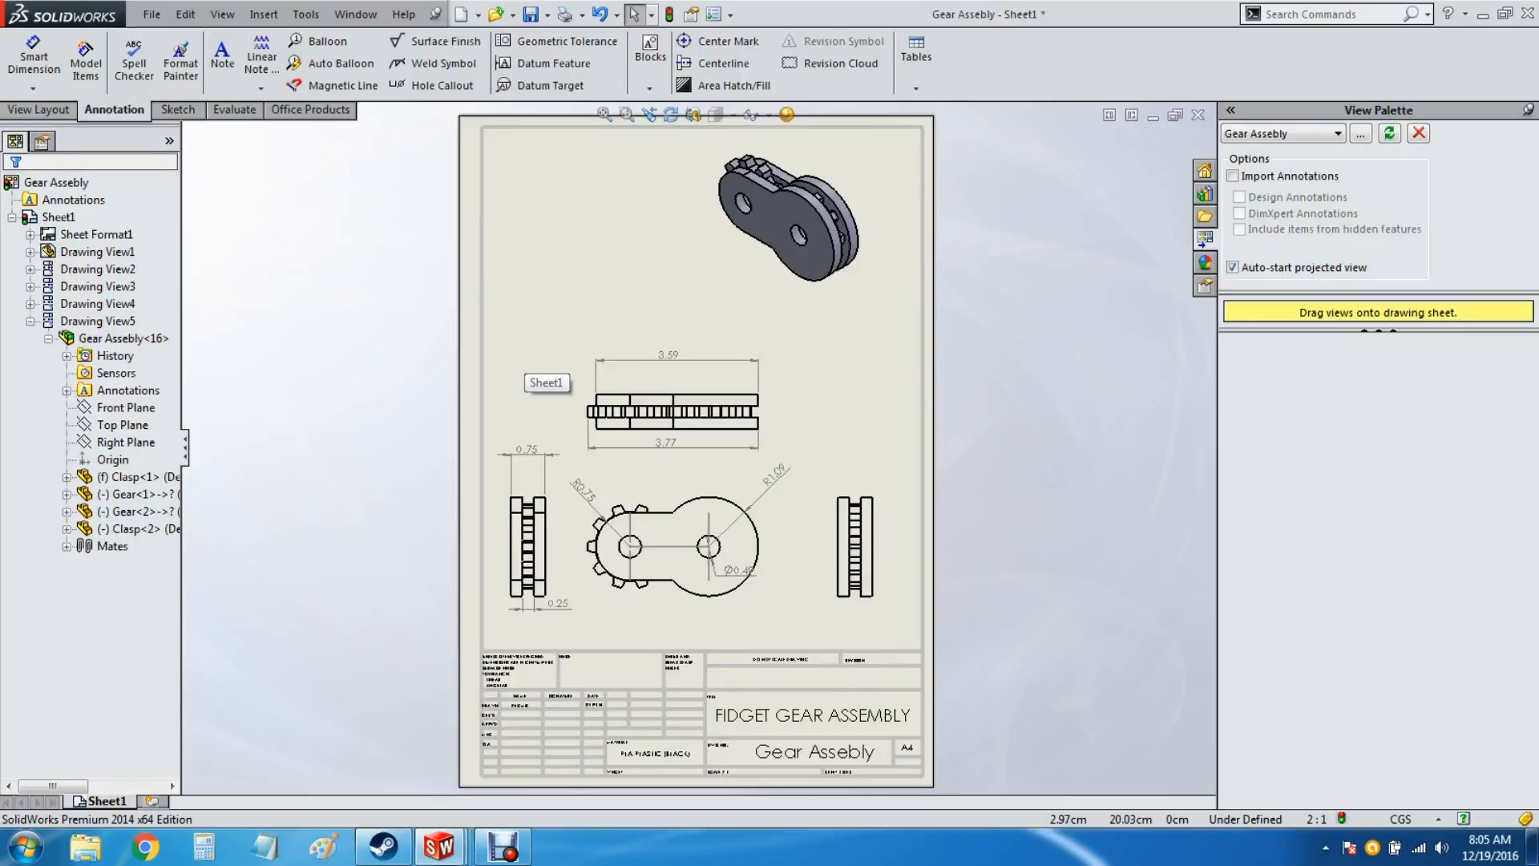
Step: Save the drawing as Gear Assebly DRW together with its modified assembly
key("ctrl+s")
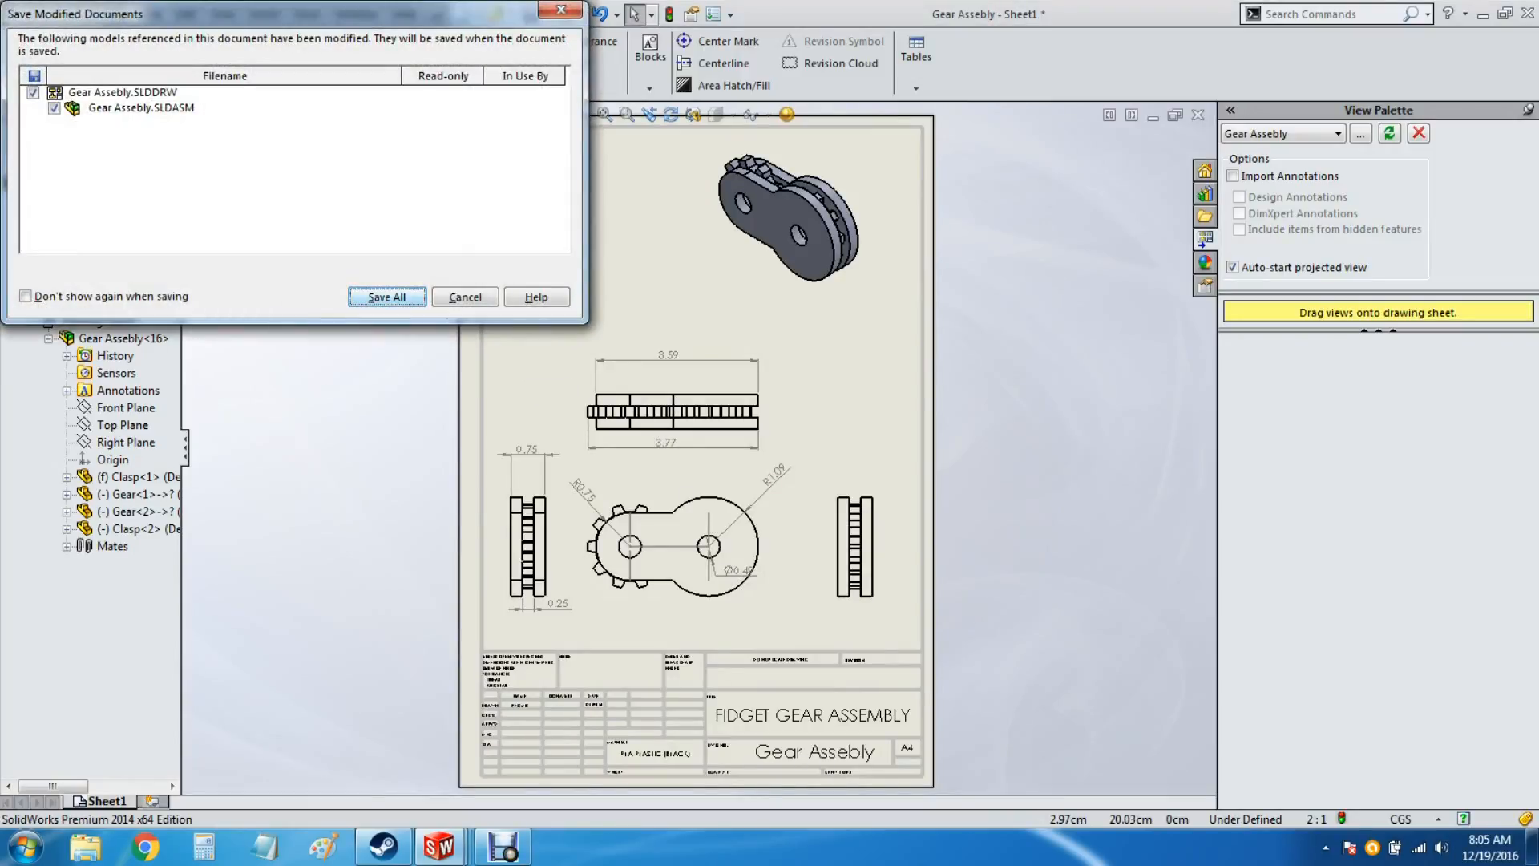
key("Return")
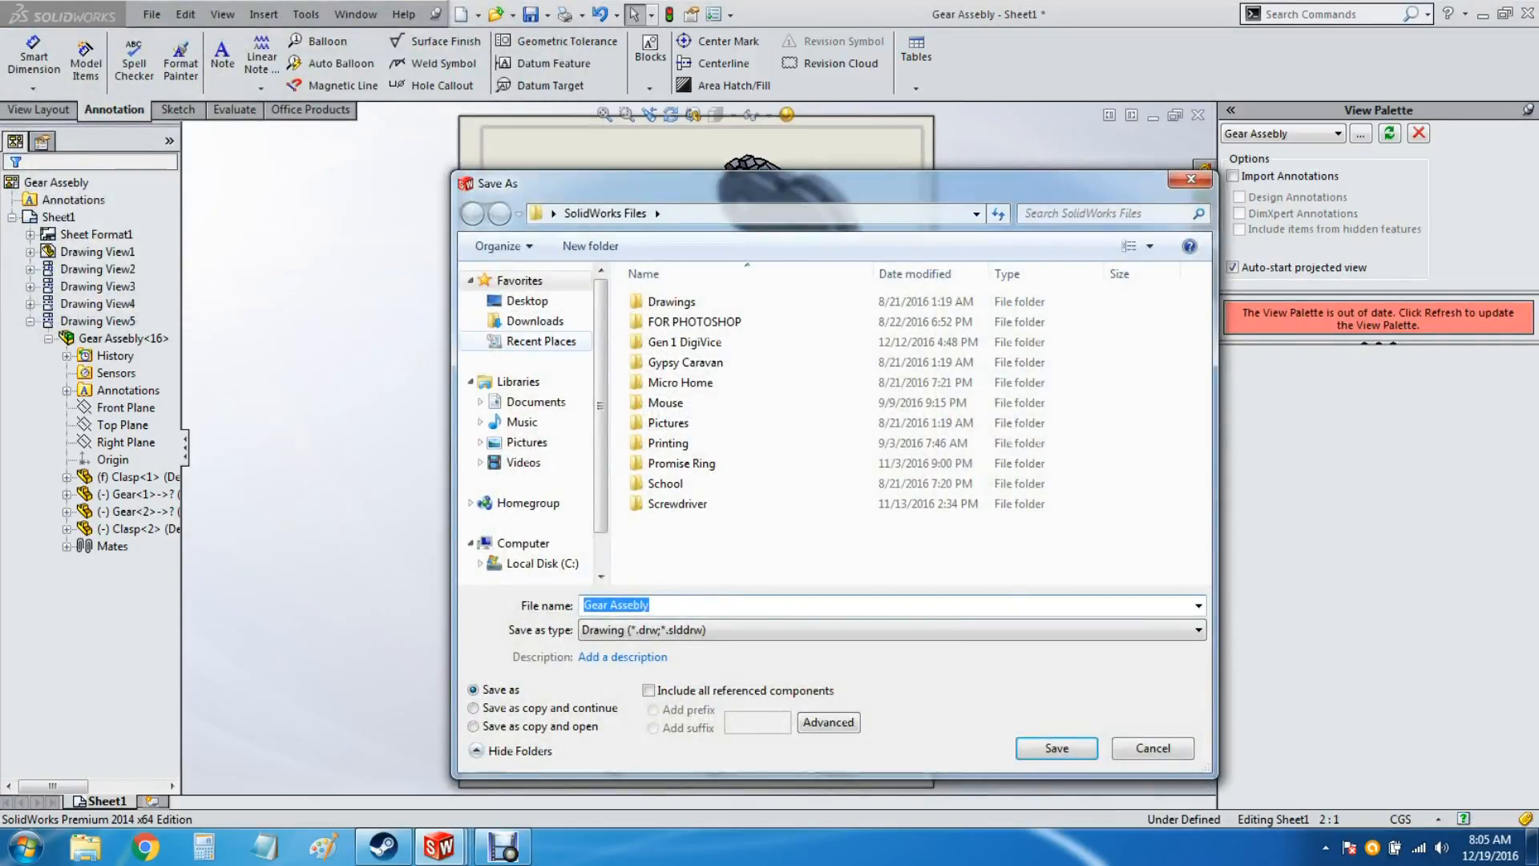
left_click(650, 605)
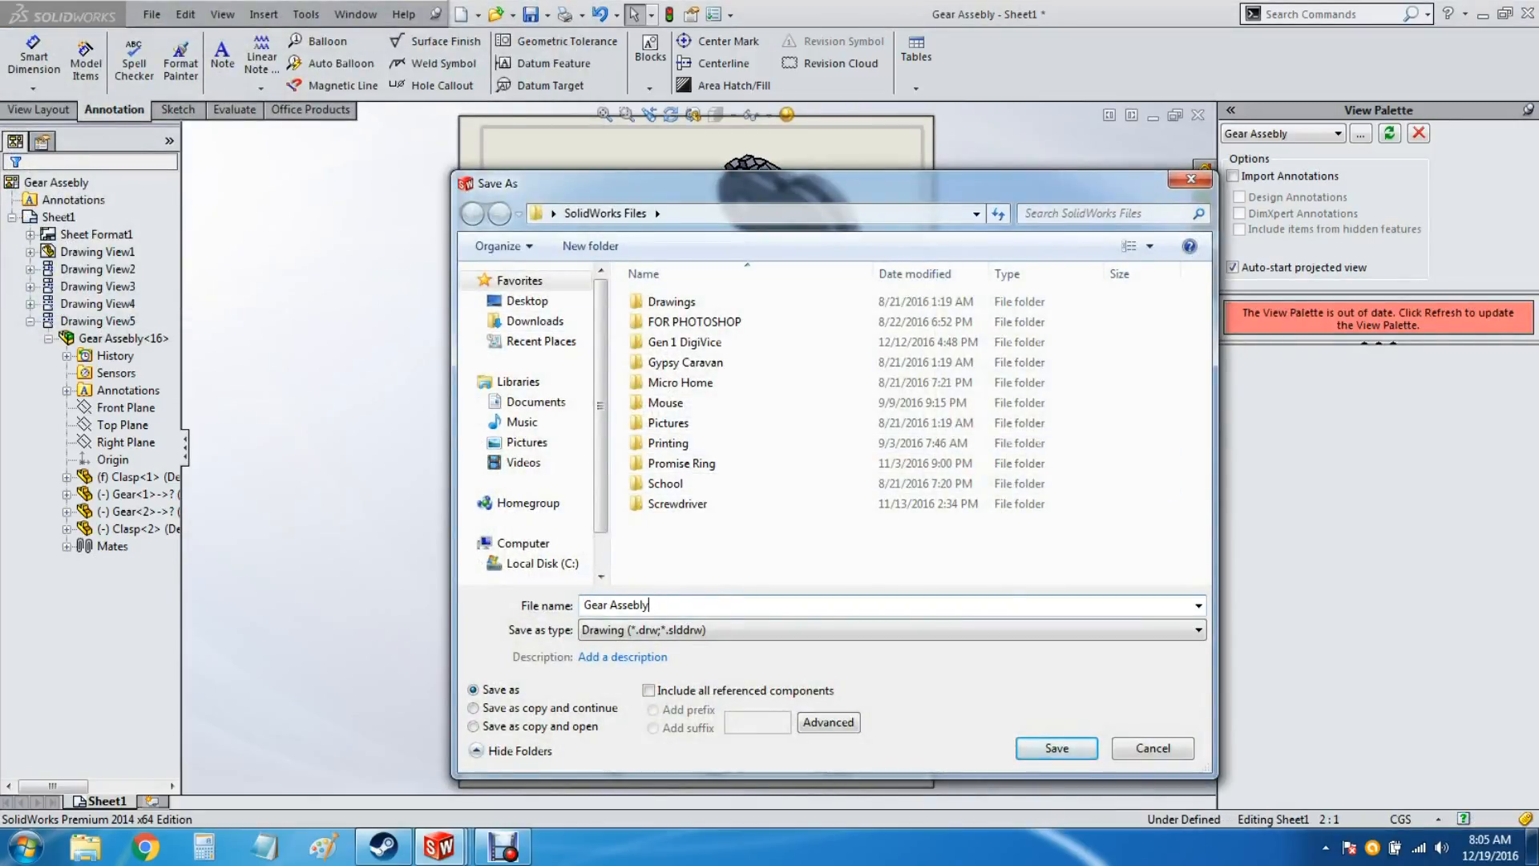
type("DRW")
key("Return")
key("Return")
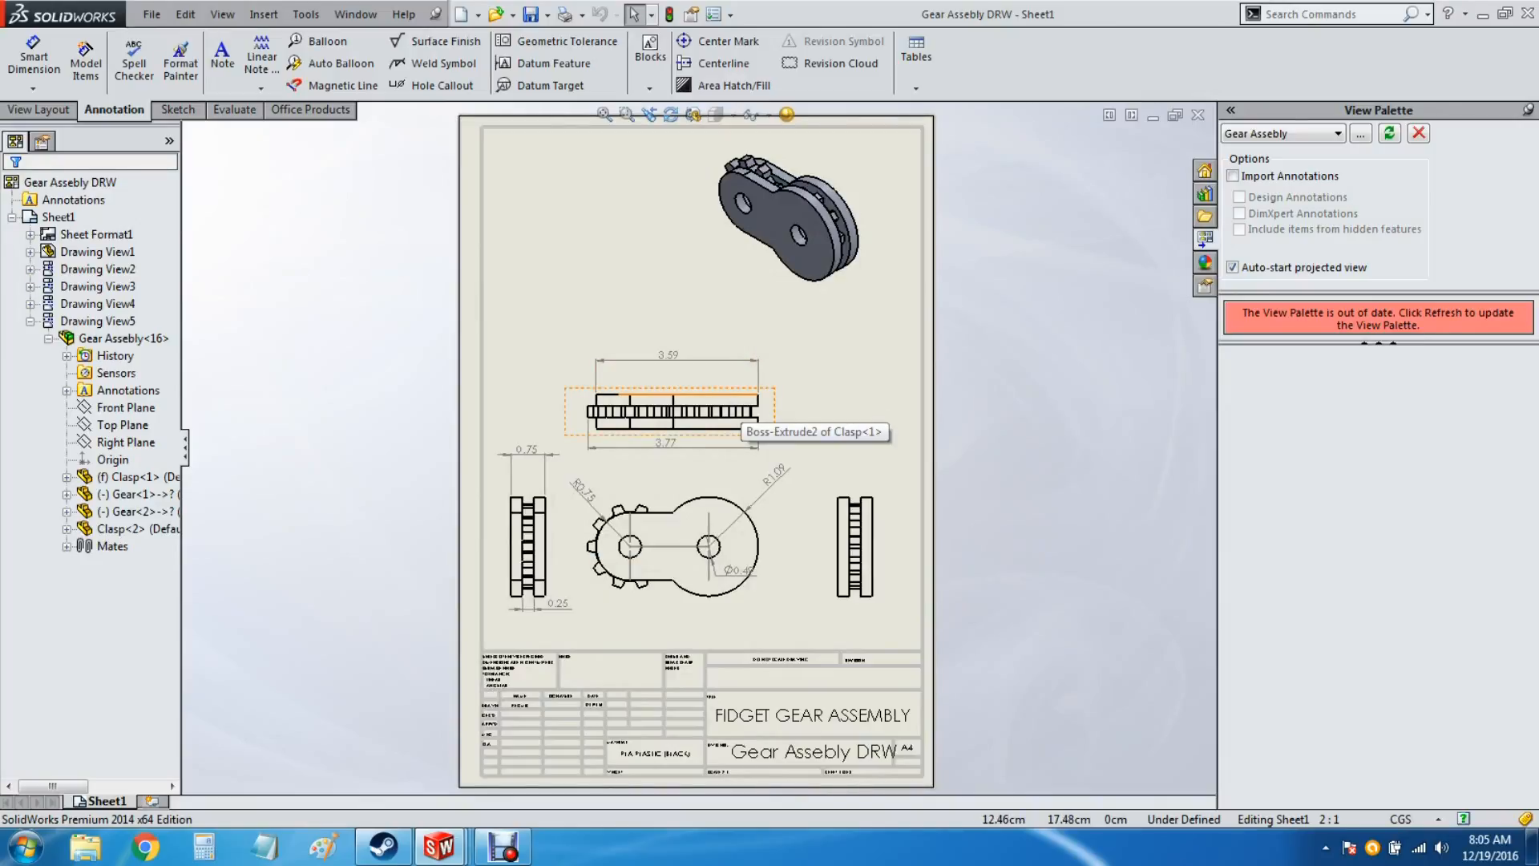
Step: Switch to the Clasp part, orient it to the front and make a drawing from it with the Metric Drawing template
key("ctrl+Tab")
key("ctrl+Tab")
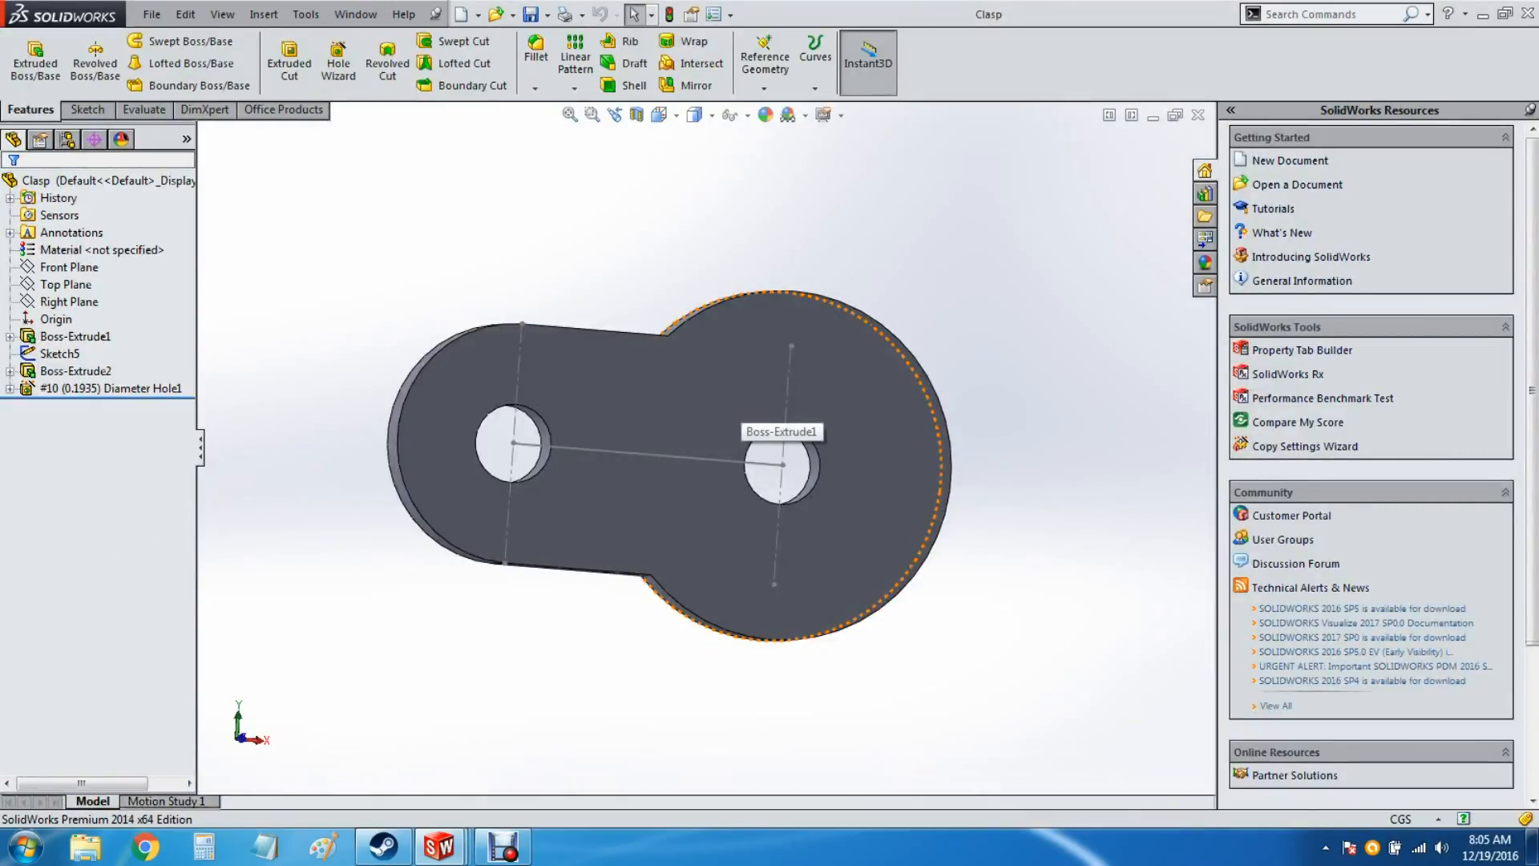
key("ctrl+1")
key("alt+f")
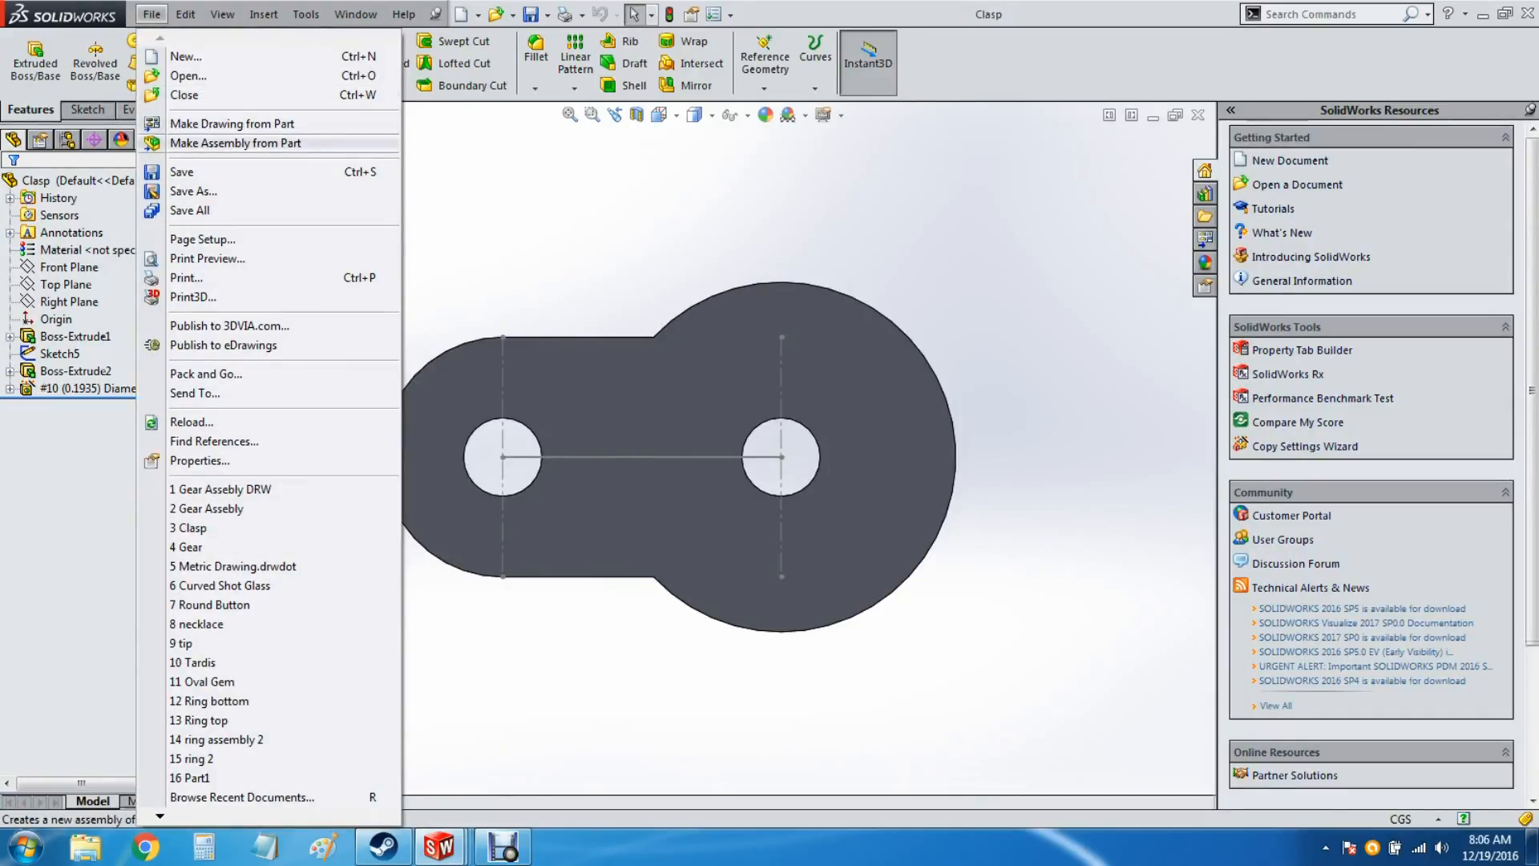
key("Return")
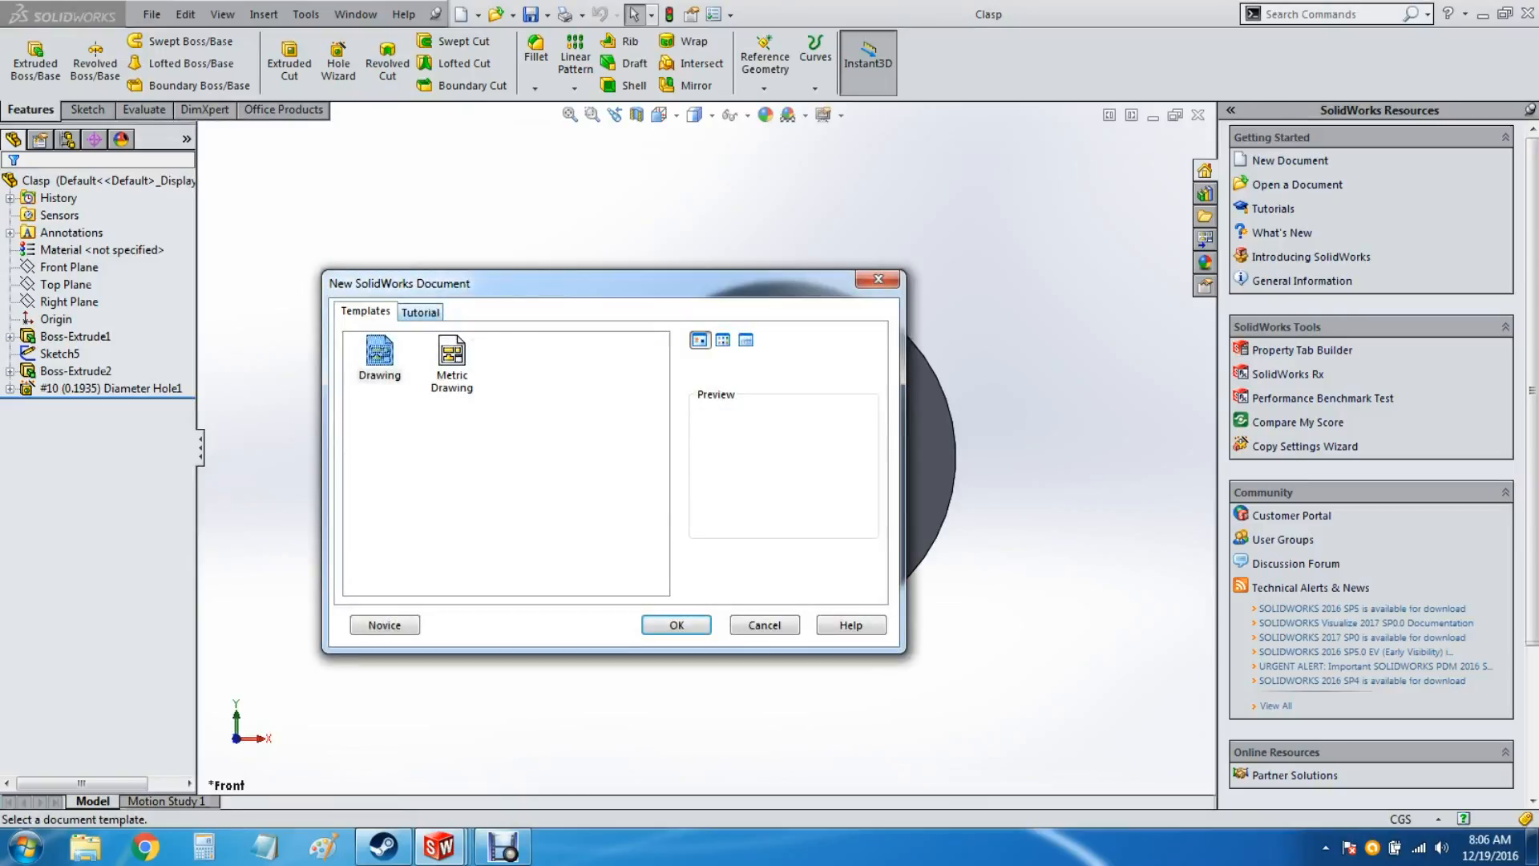
left_click(452, 357)
left_click(676, 624)
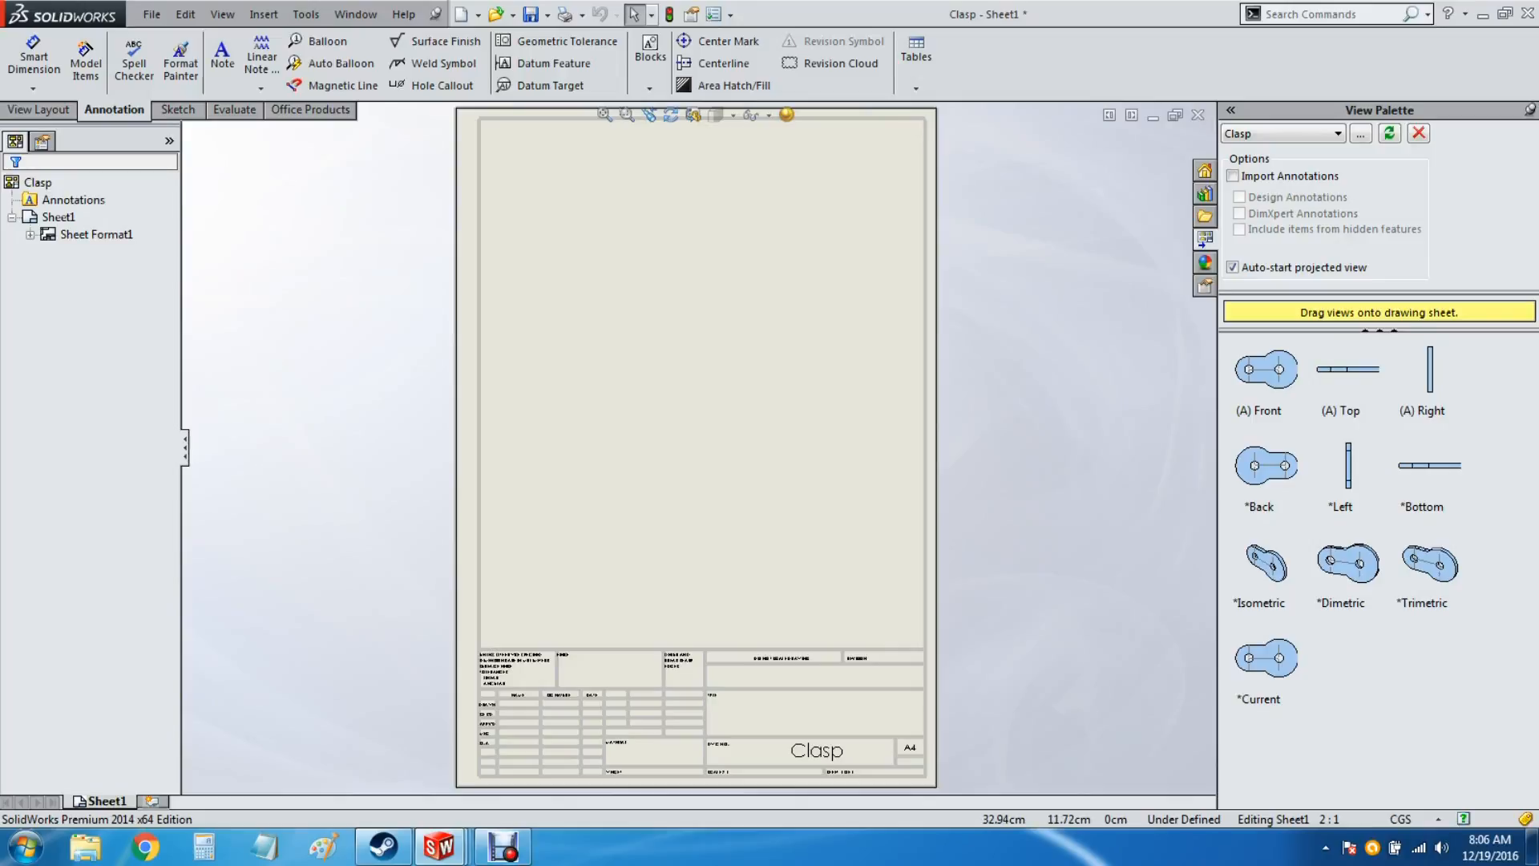
Step: Place the clasp's front view on the sheet with projected left, right and isometric views
mouse_move(1266, 369)
left_mouse_down()
mouse_move(614, 480)
mouse_move(646, 409)
mouse_move(618, 391)
mouse_move(630, 391)
left_mouse_up()
left_click(818, 391)
left_click(802, 224)
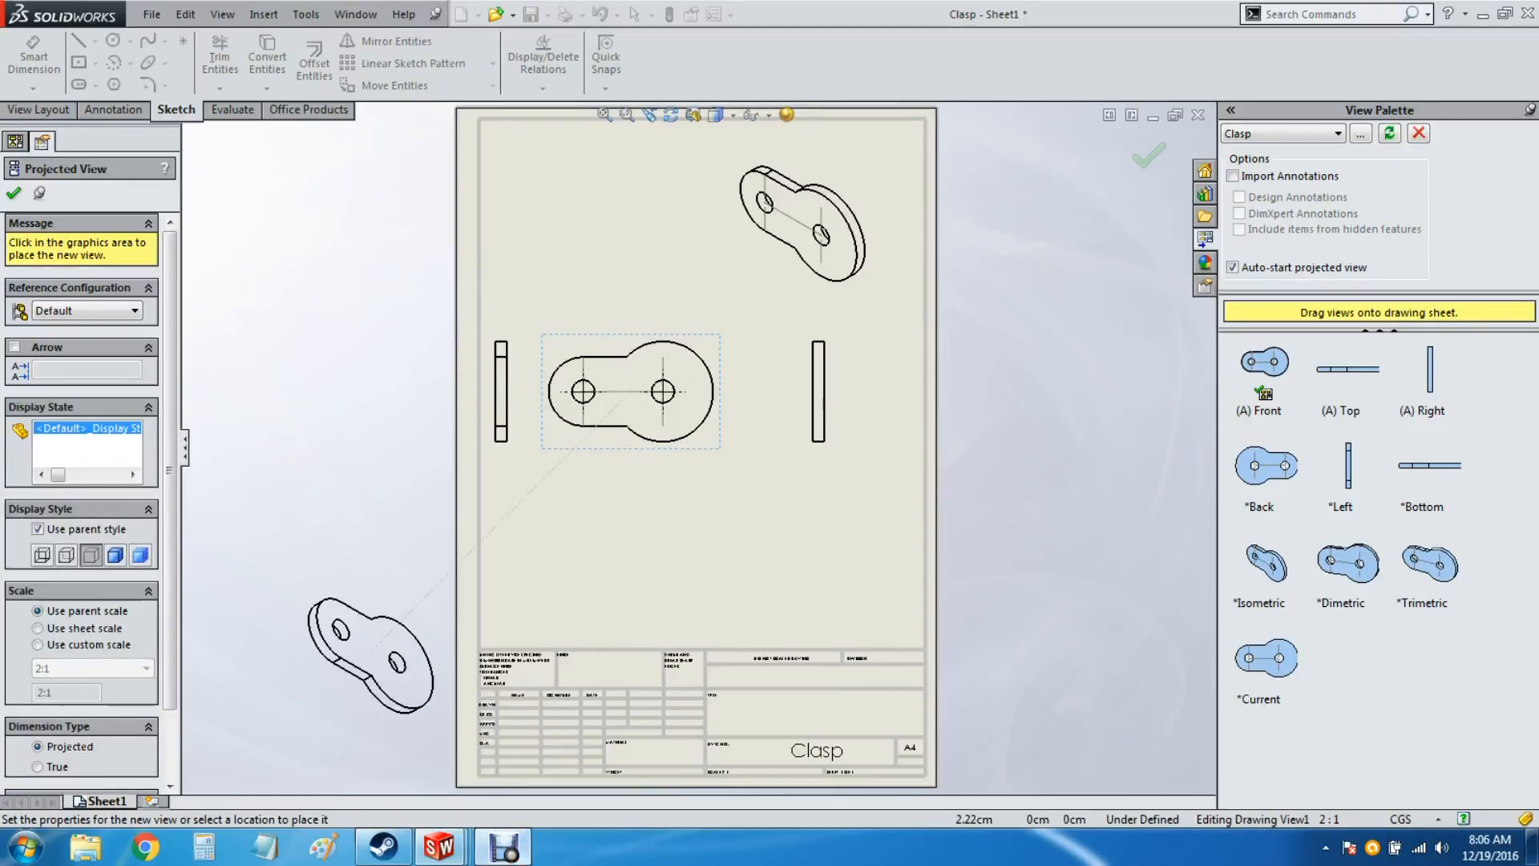
left_click(502, 845)
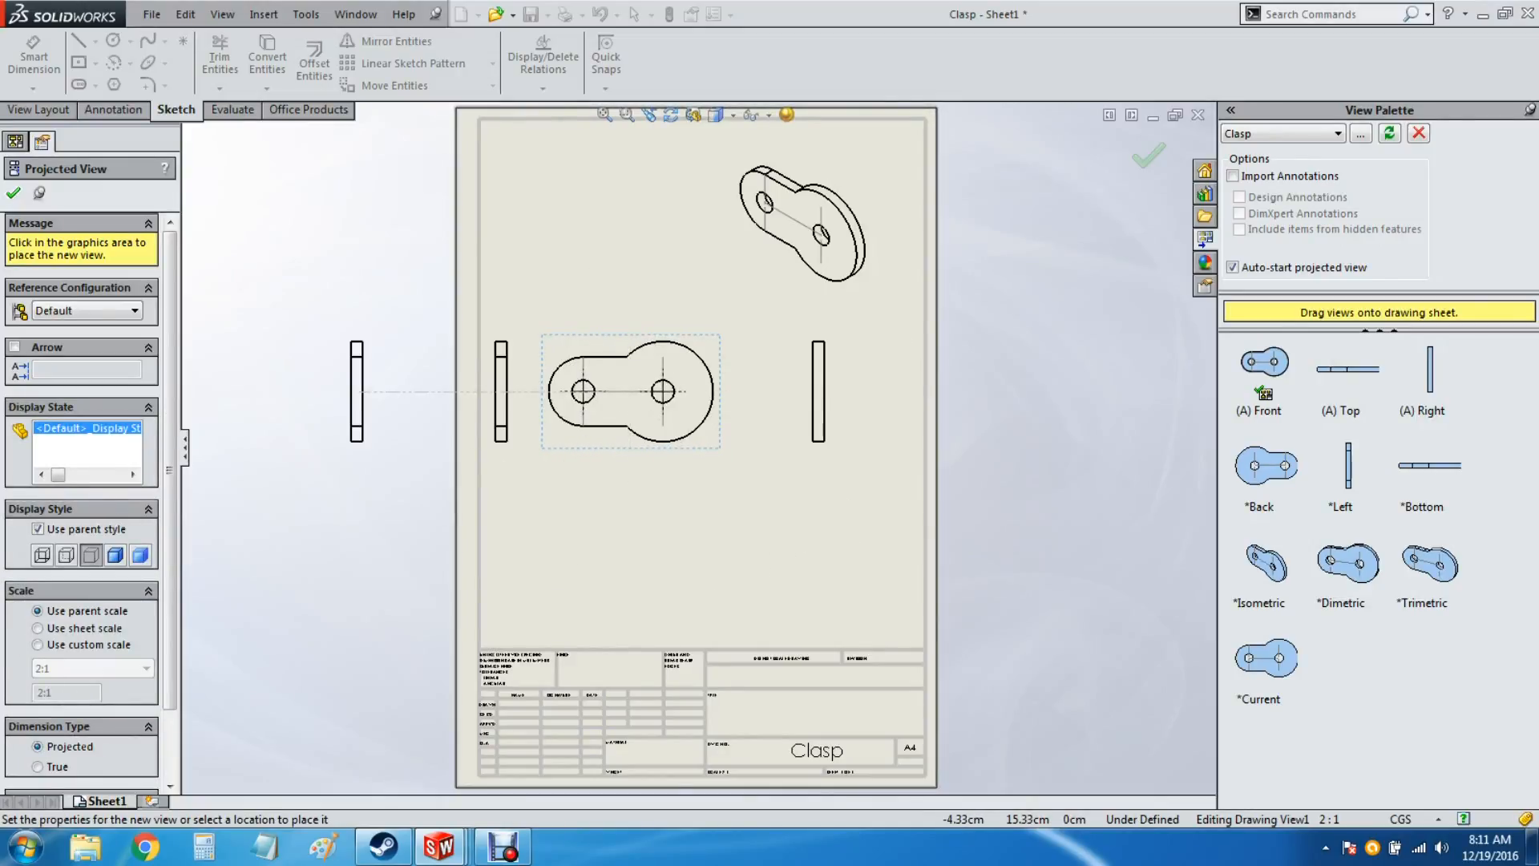
left_click(14, 194)
Step: Move the front view lower toward the sheet's middle and shift the left side view slightly closer to it
mouse_move(613, 453)
left_mouse_down()
mouse_move(631, 539)
mouse_move(651, 535)
left_mouse_up()
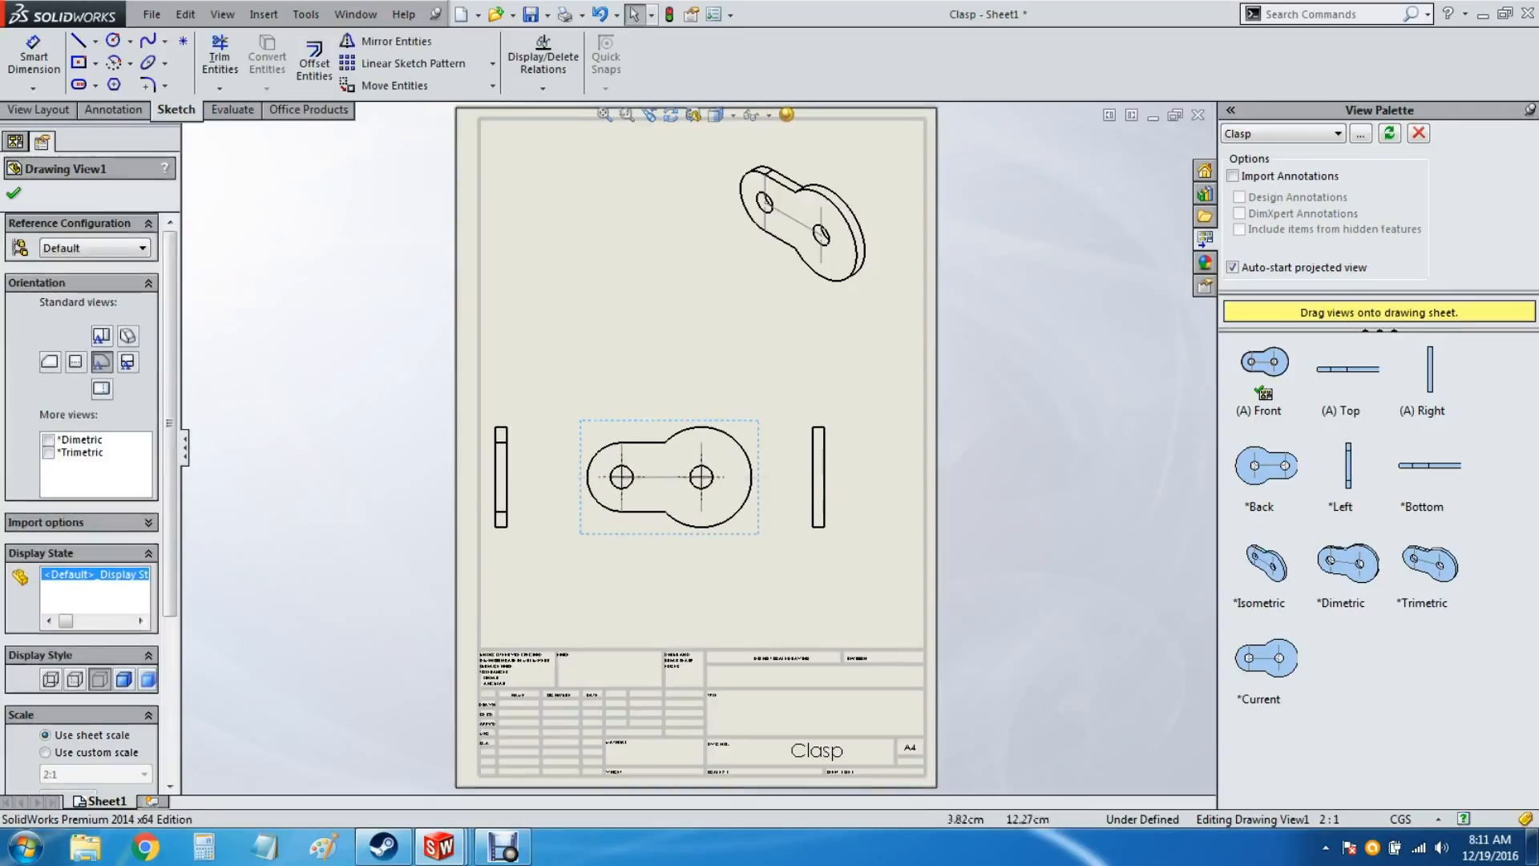
left_click_drag(514, 492, 524, 492)
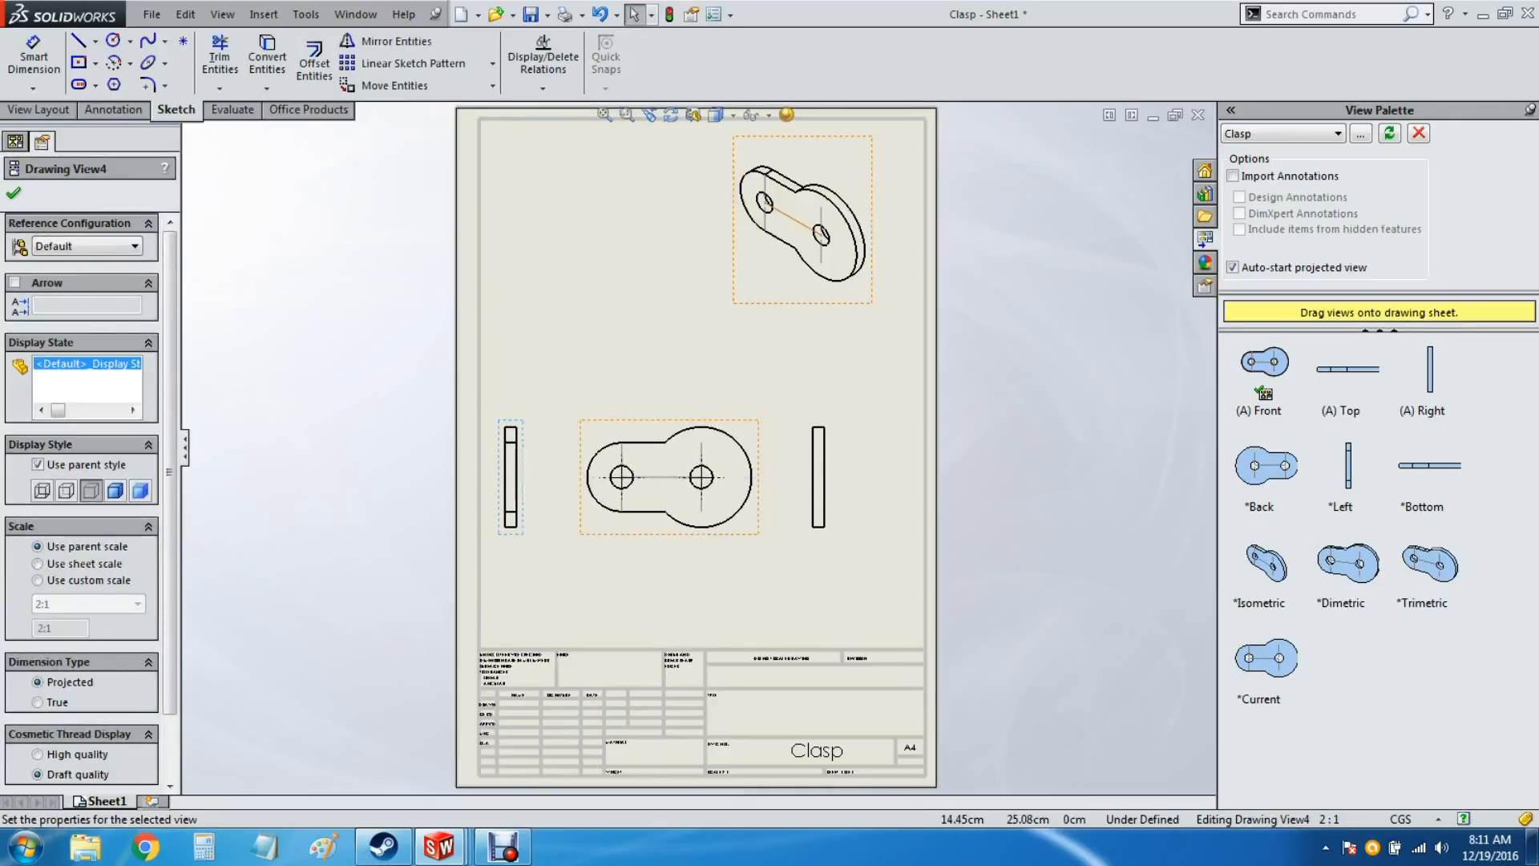
left_click(14, 194)
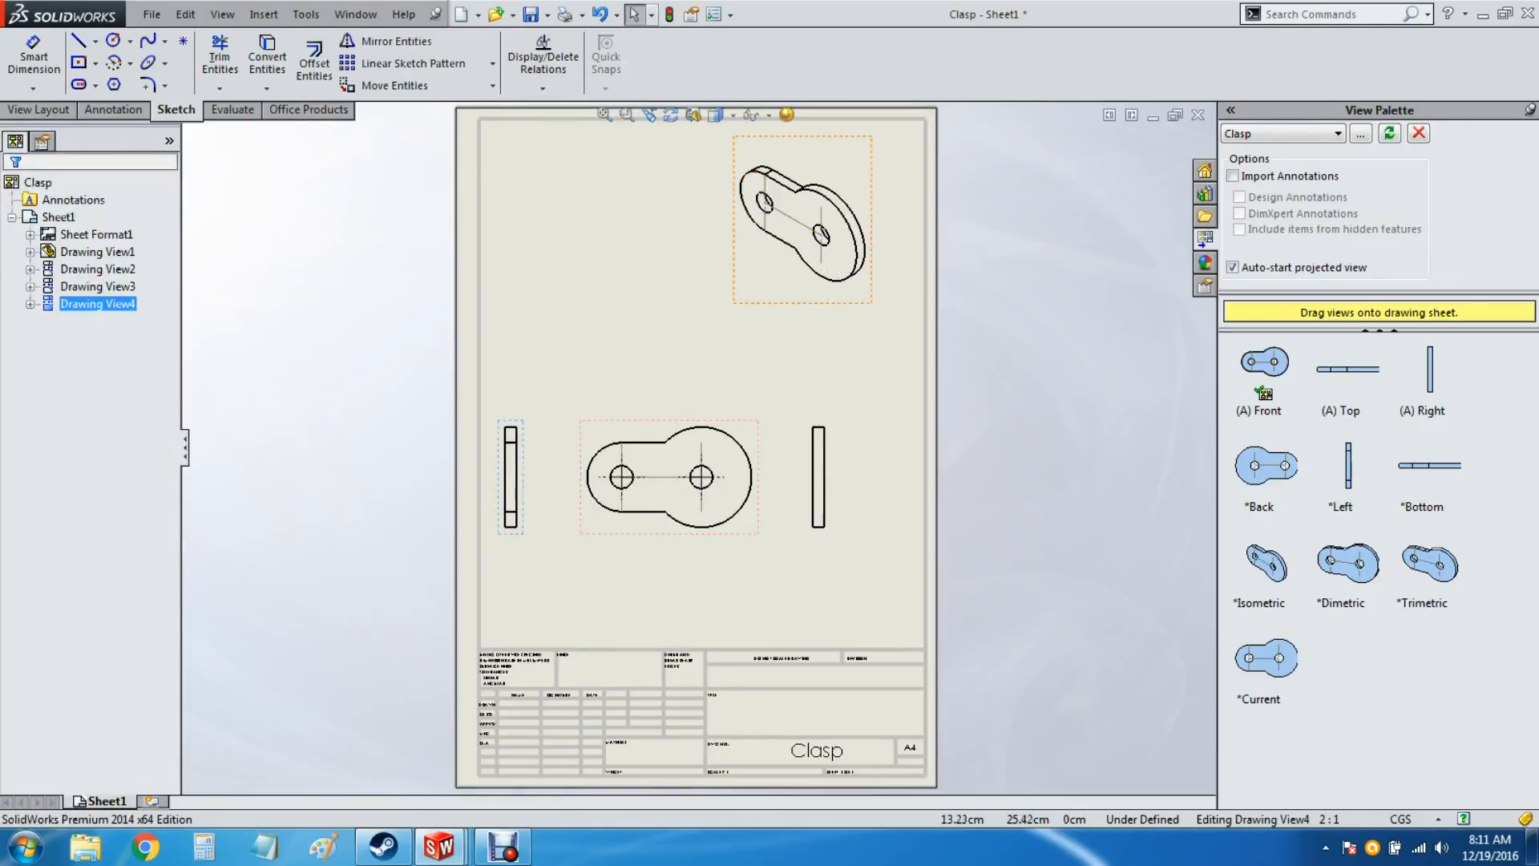
Step: Hide the Sketch5 lines in the isometric view and the front view
right_click(784, 213)
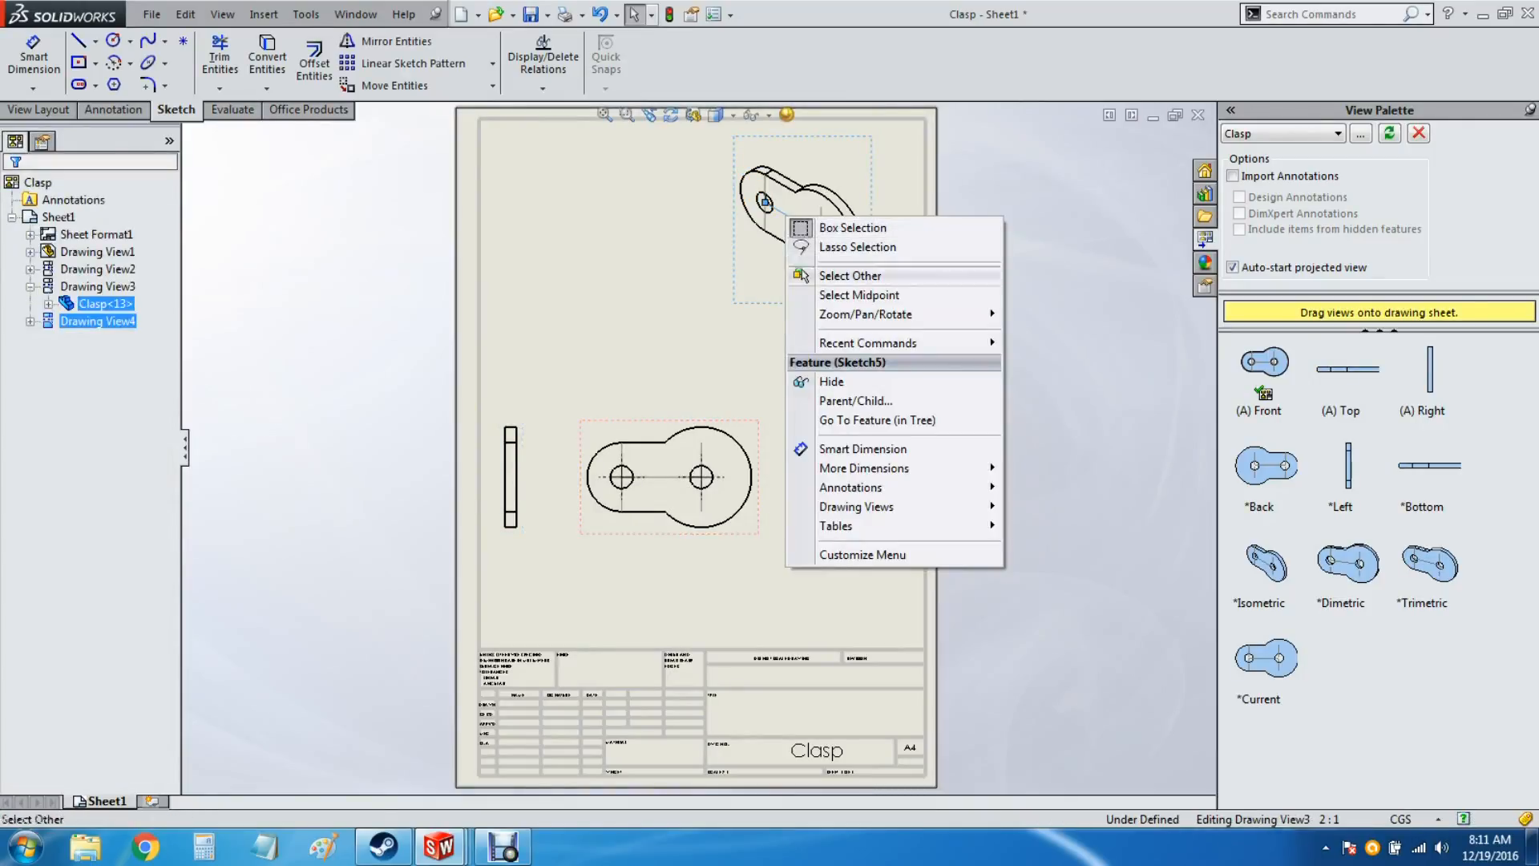
left_click(831, 382)
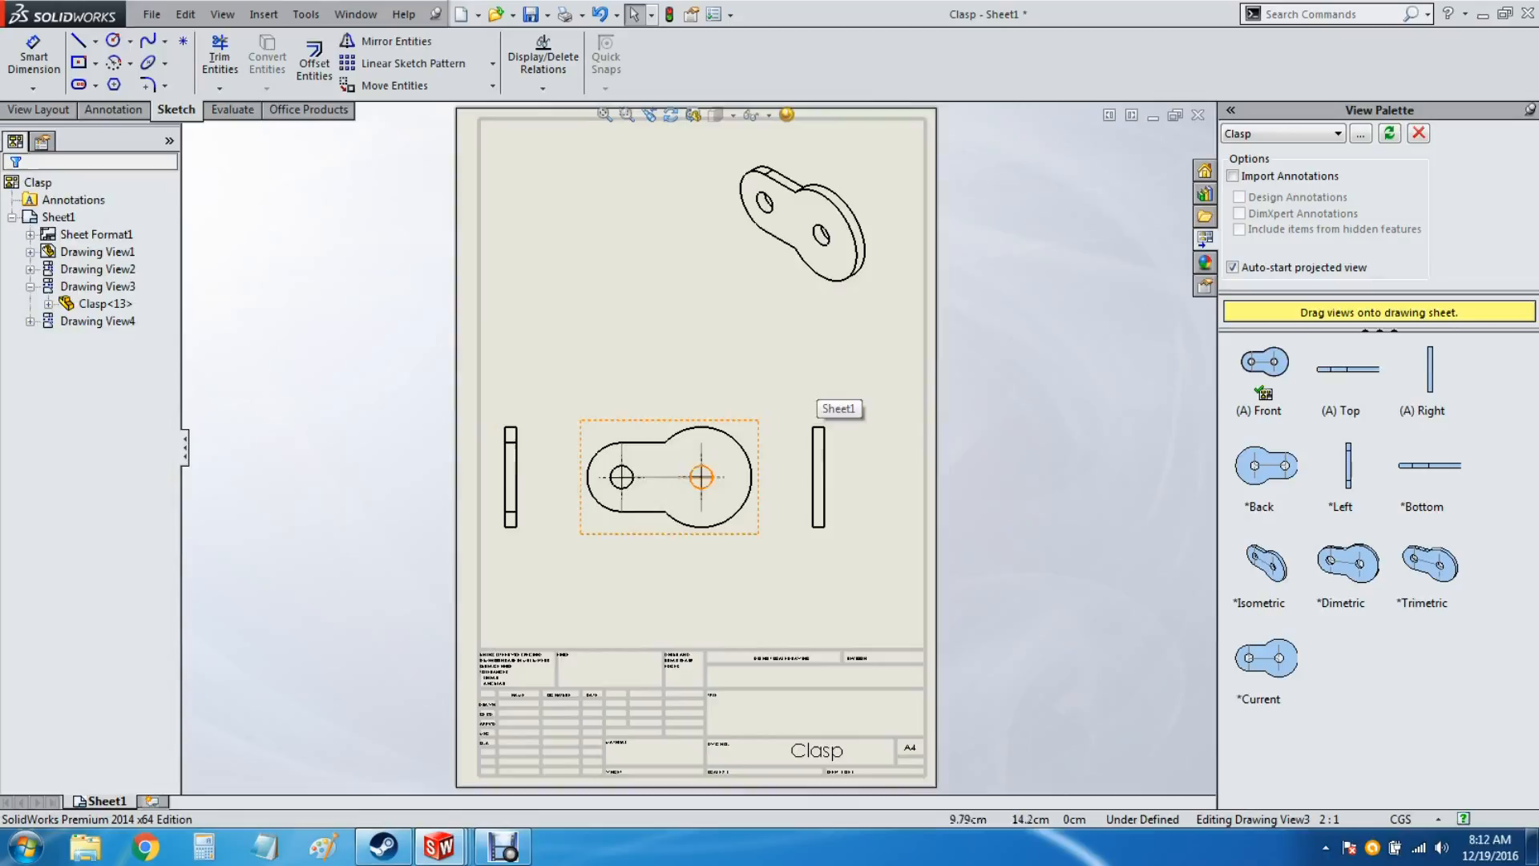
right_click(656, 479)
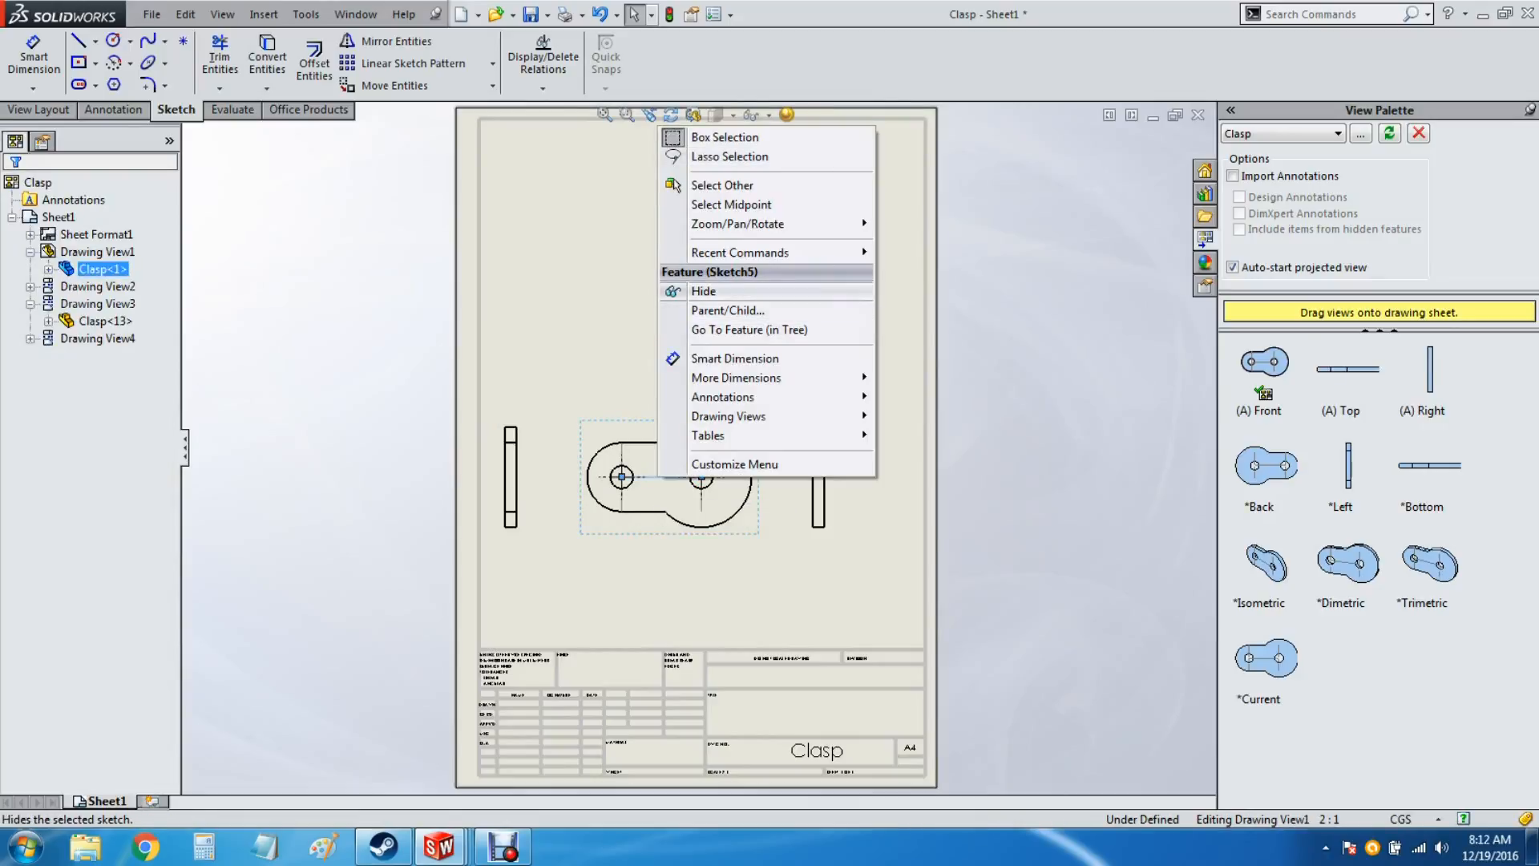
left_click(704, 291)
scroll(598, 466, "down", 5)
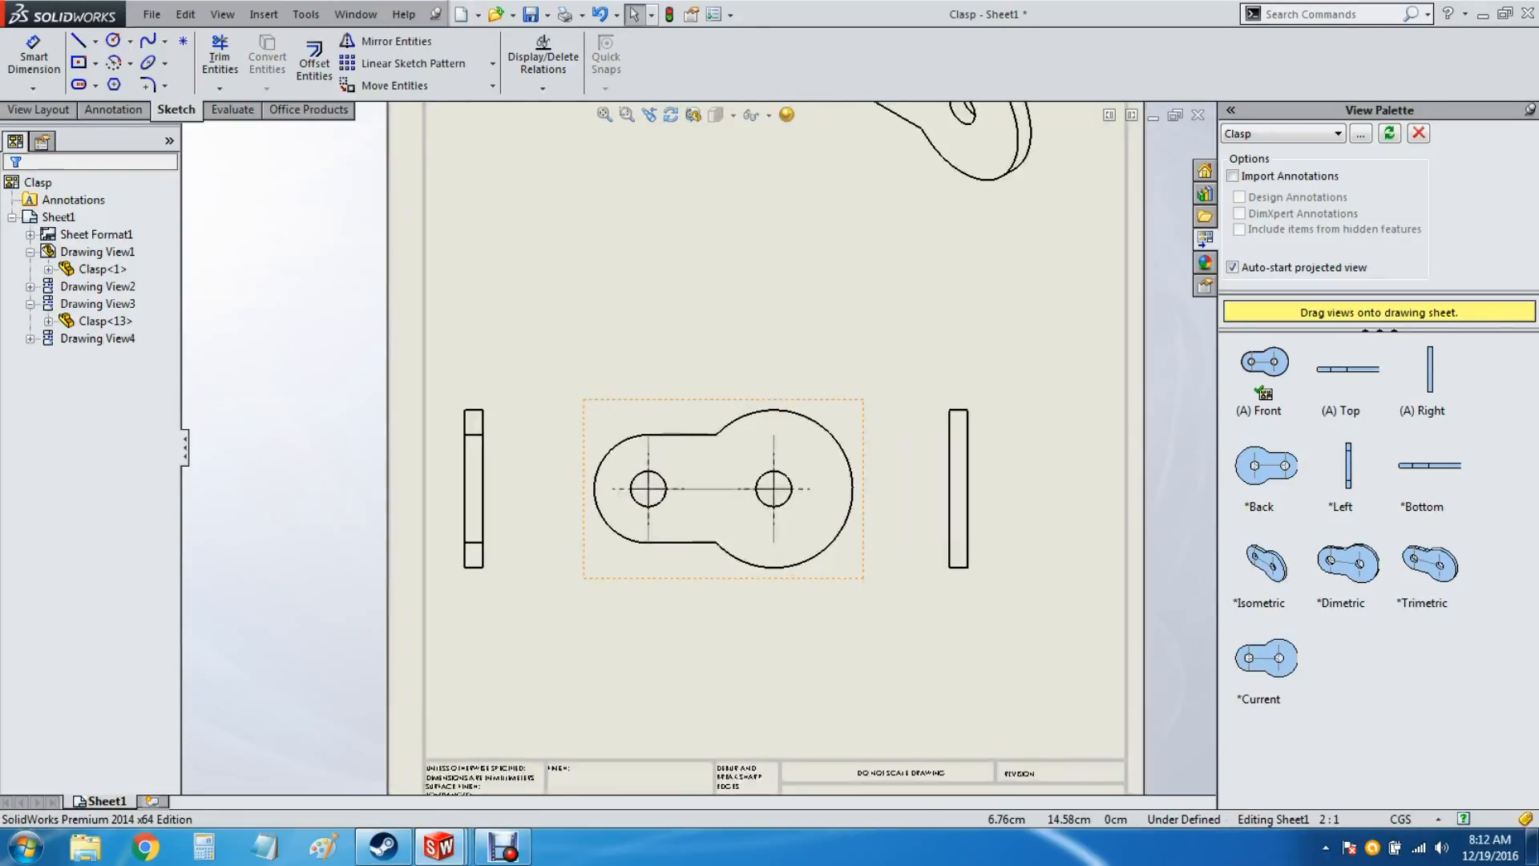
Step: Set the clasp's isometric view to the Shaded With Edges display style instead of the parent style
scroll(593, 463, "down", 1)
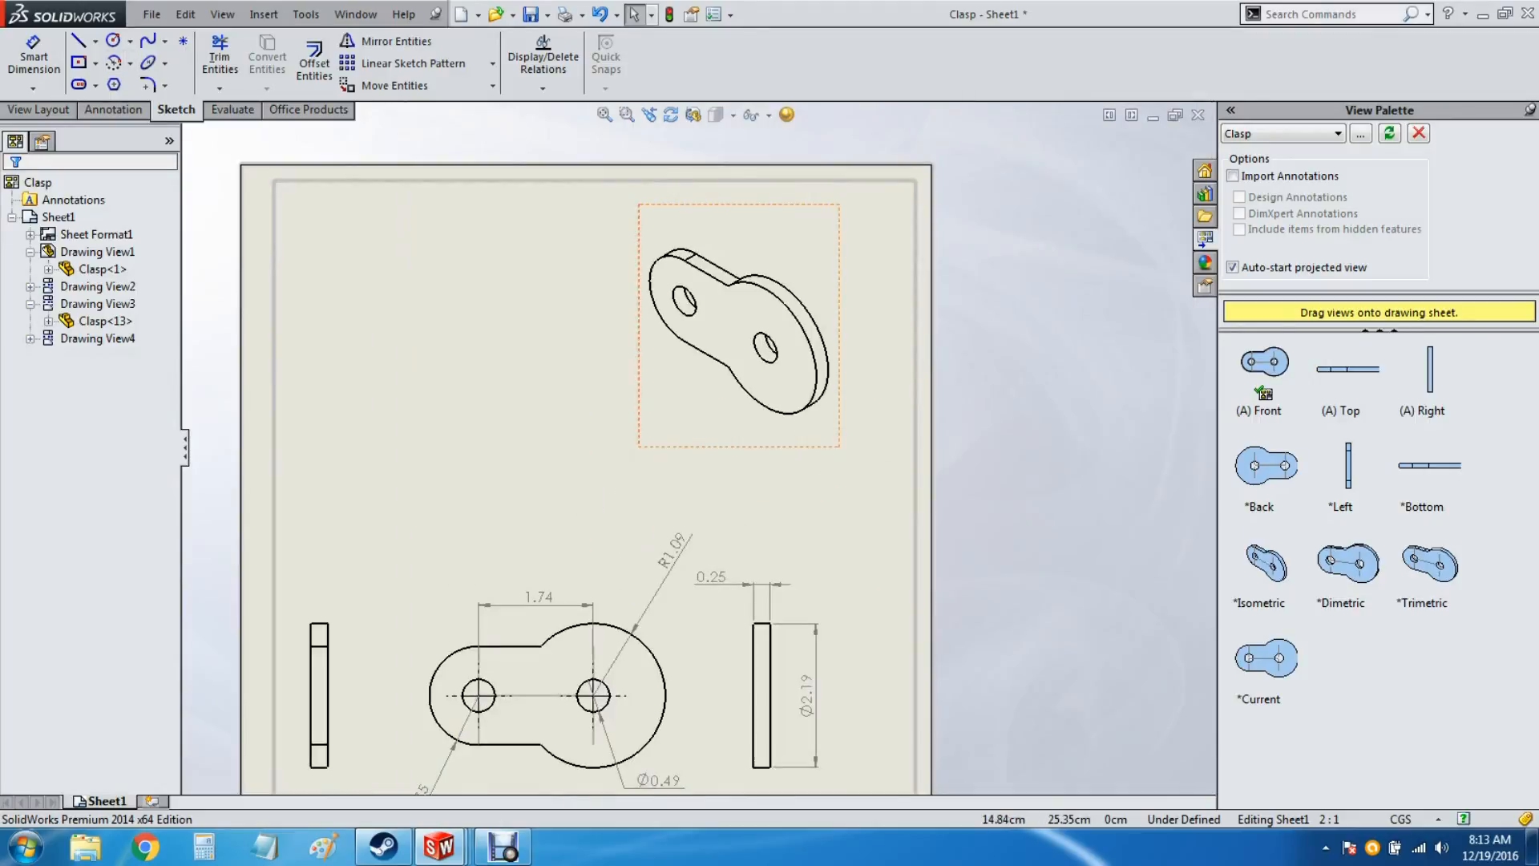
left_click(738, 320)
left_click(115, 489)
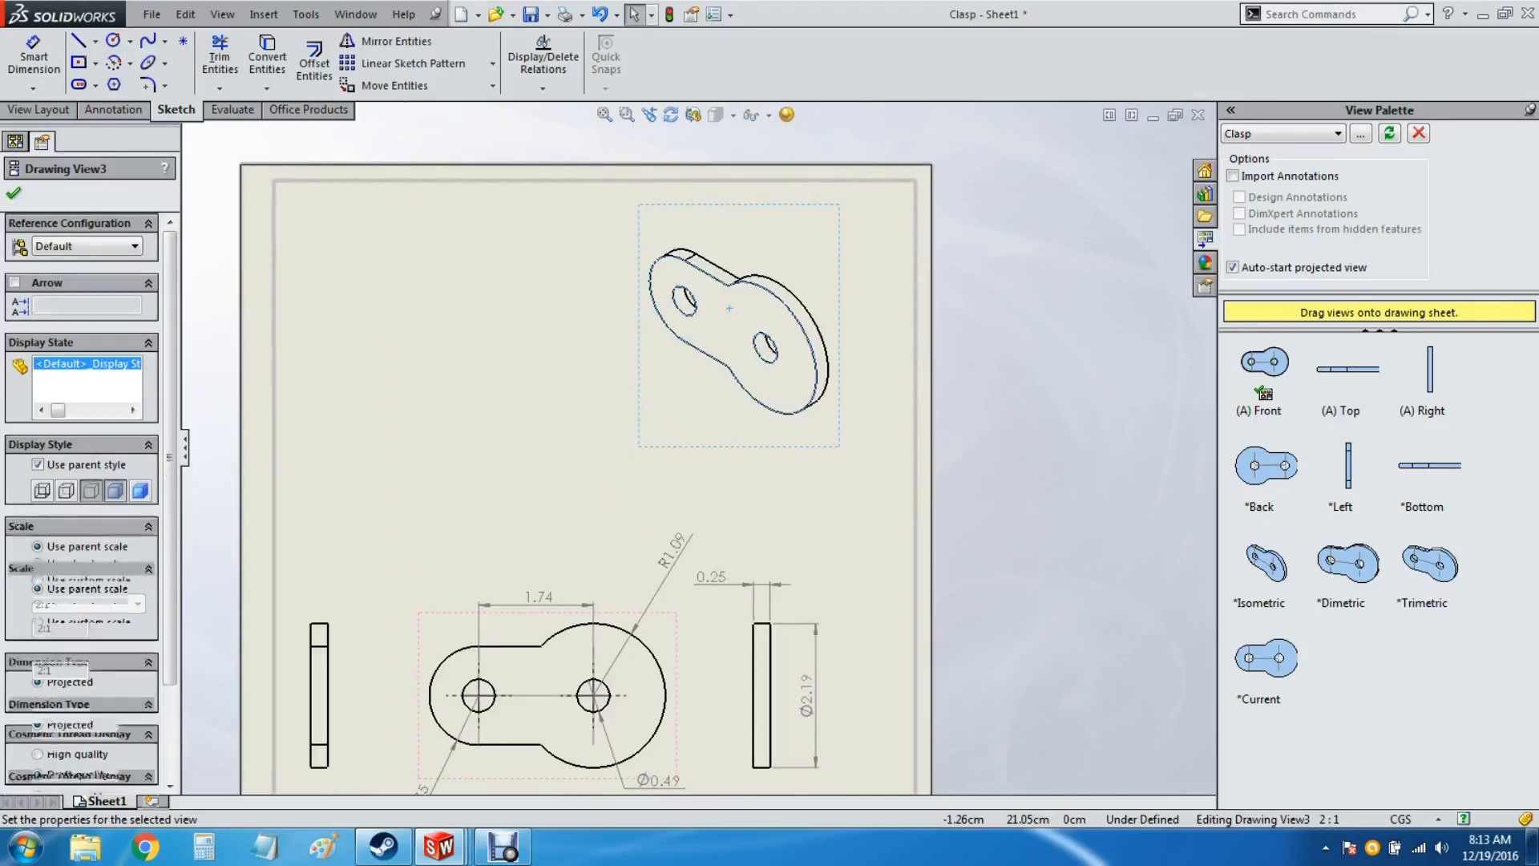
left_click(37, 517)
left_click(12, 192)
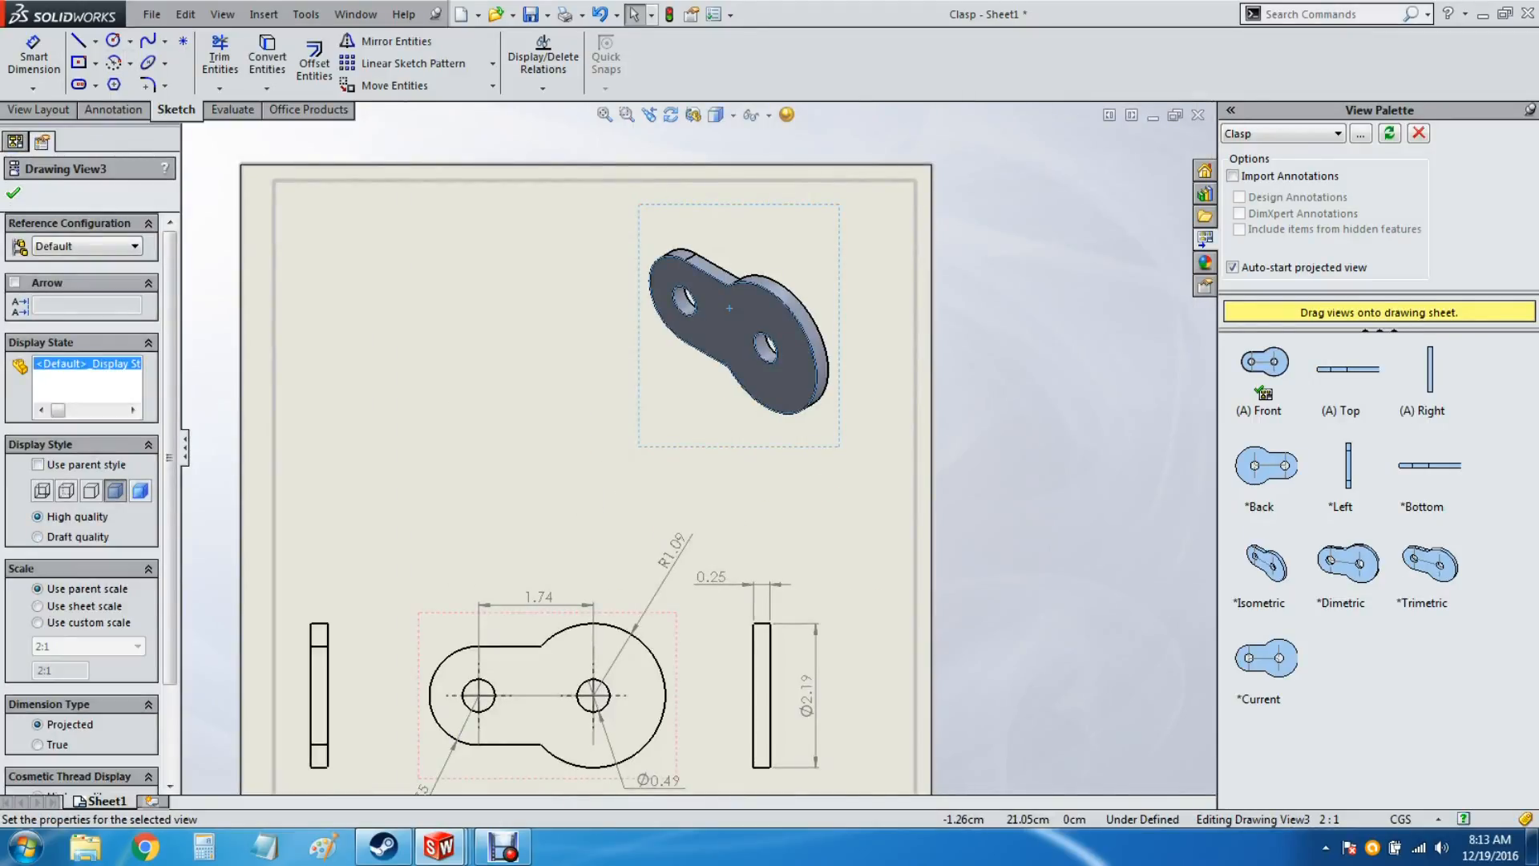
scroll(695, 448, "up", 3)
scroll(631, 433, "down", 2)
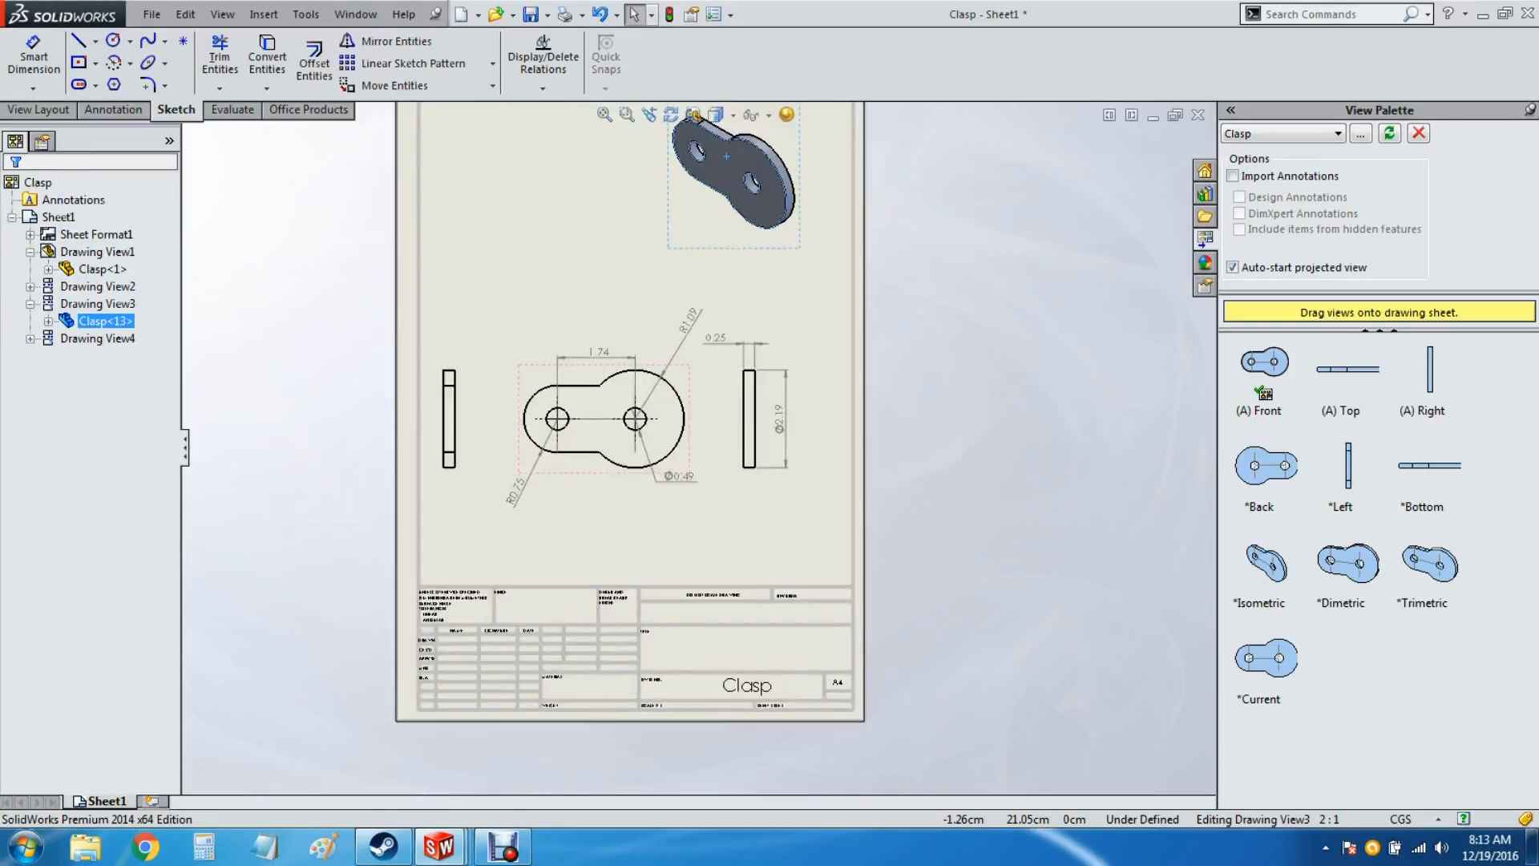
scroll(695, 611, "up", 2)
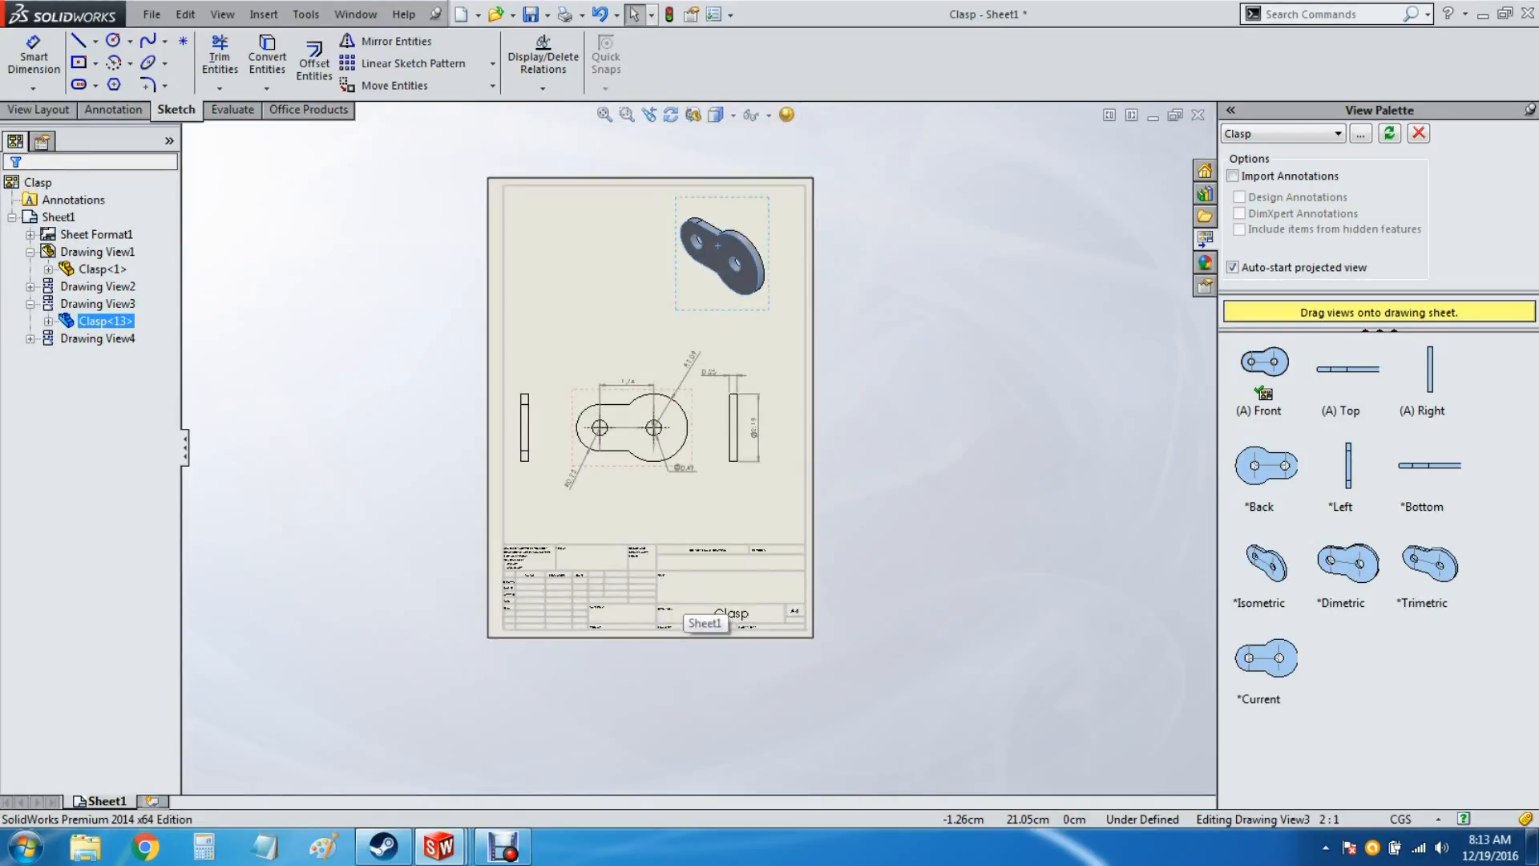